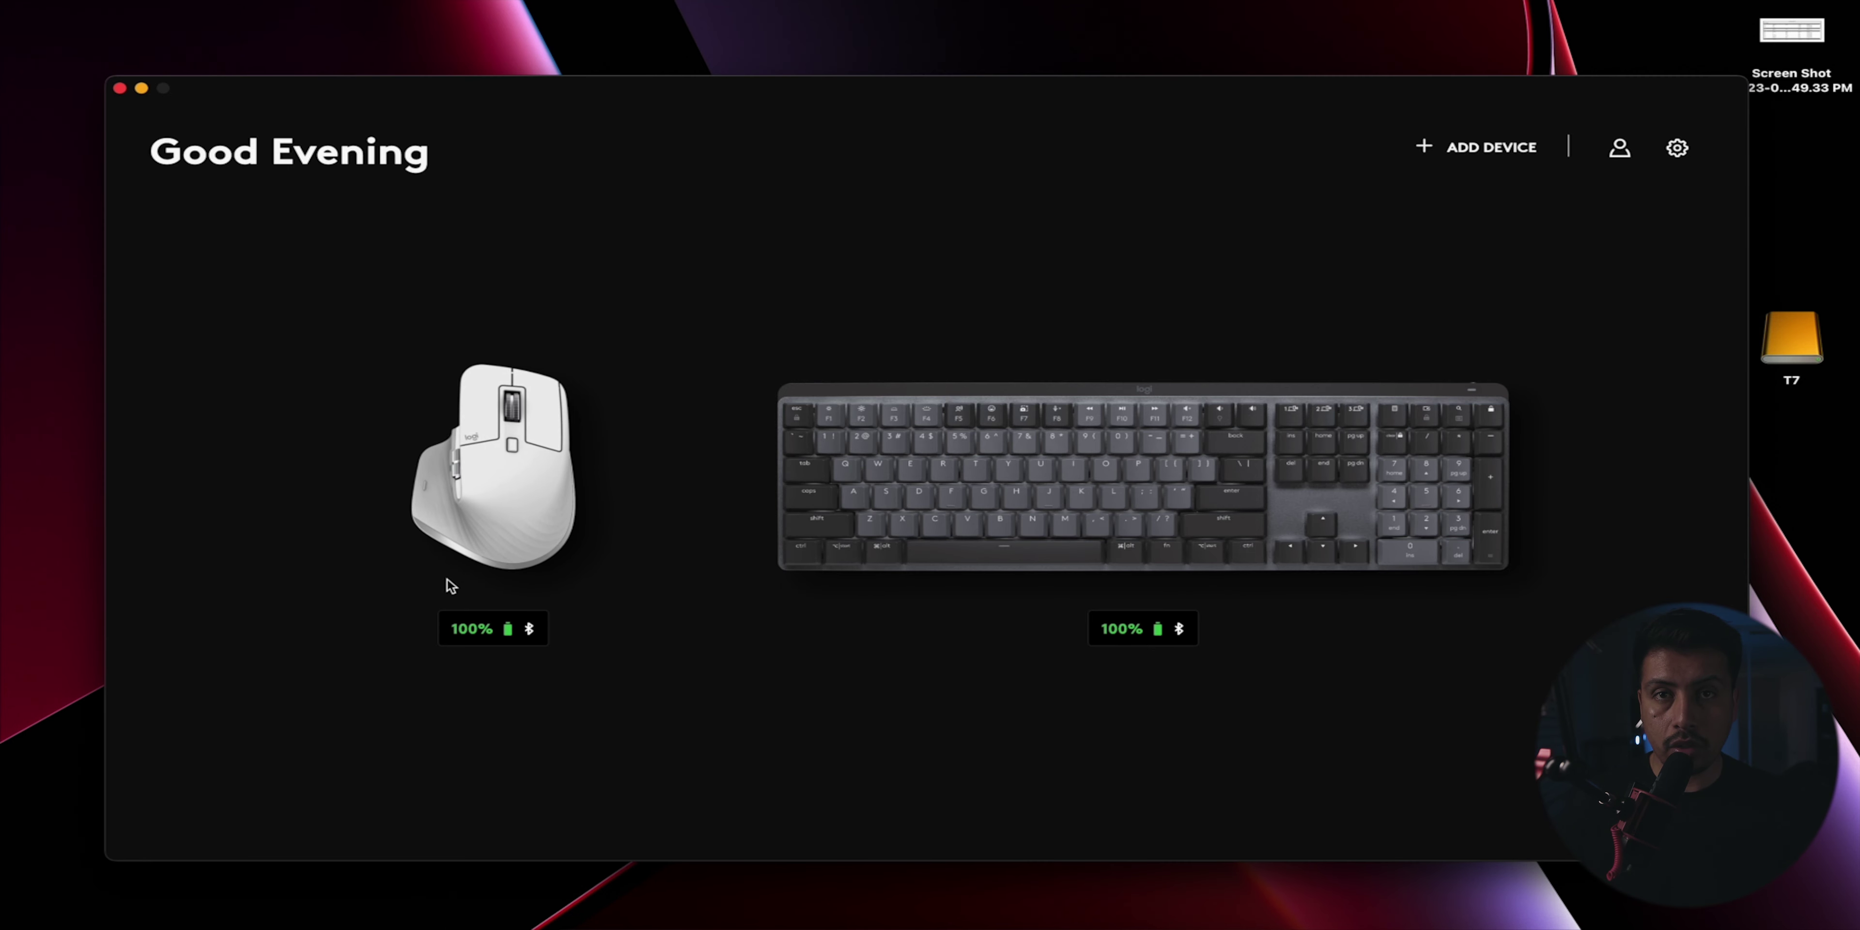
Step: Open the MX Master 3S settings and move from the Photoshop profile to the Premiere Pro profile
{"action": "left_click", "coordinate": [502, 468]}
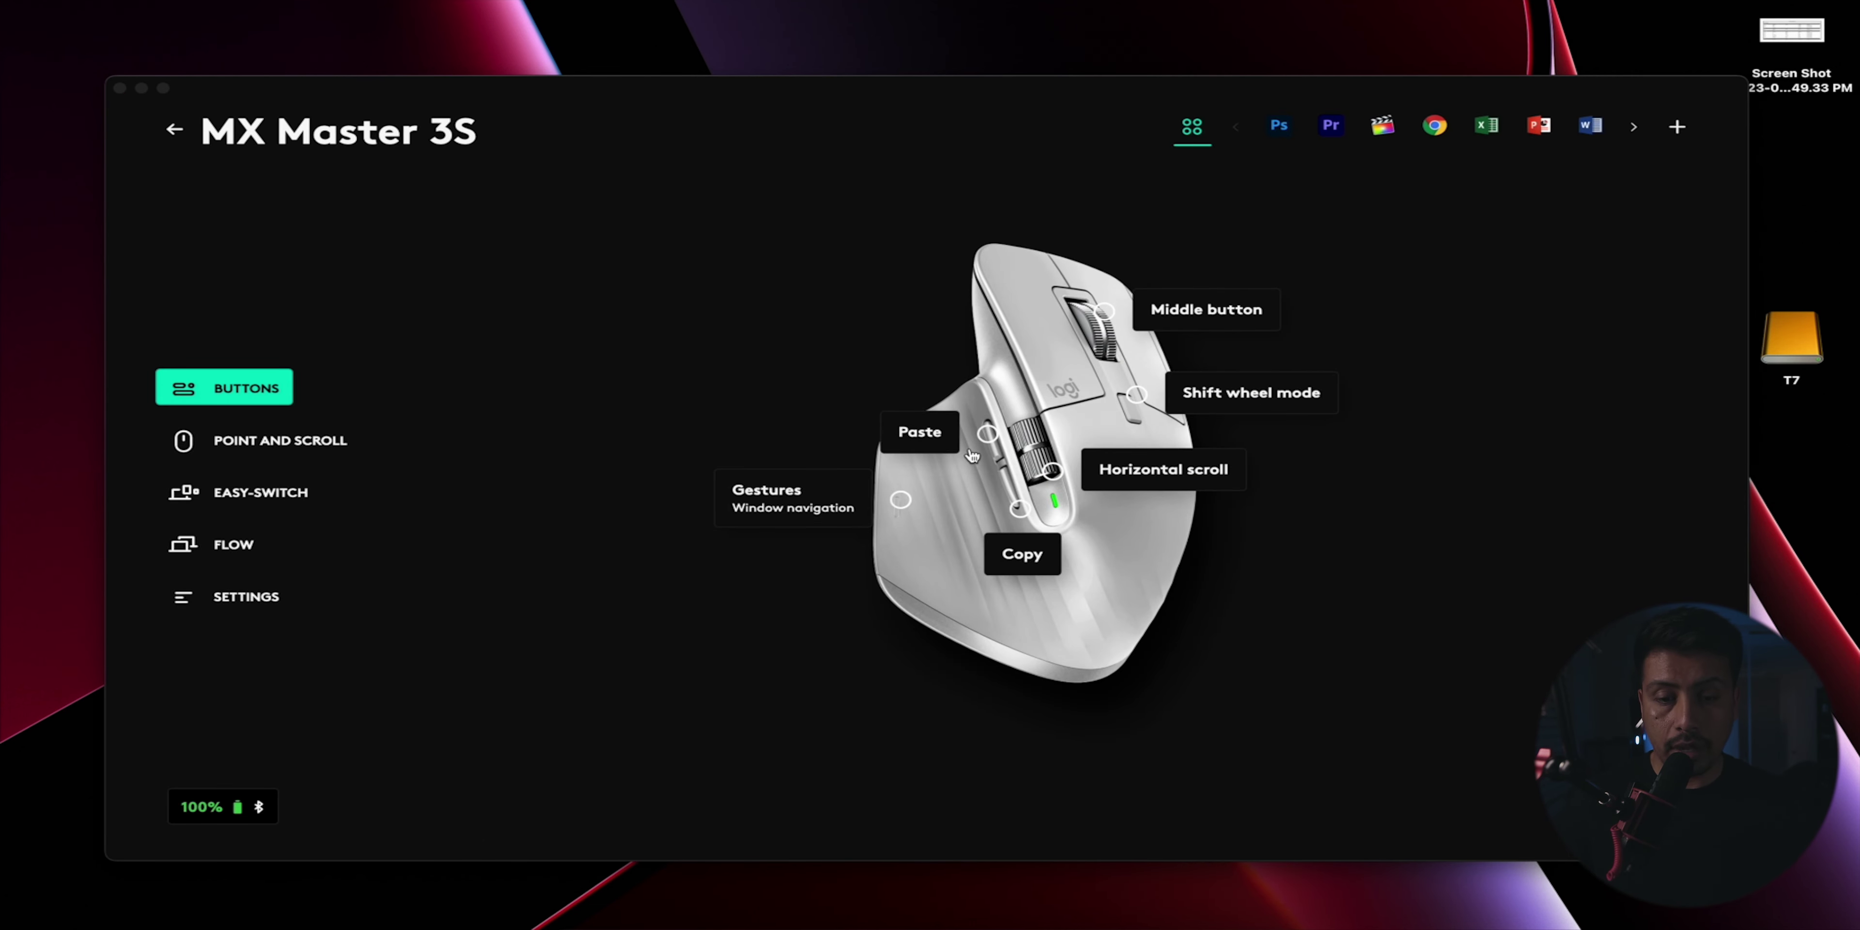
{"action": "left_click", "coordinate": [1281, 169]}
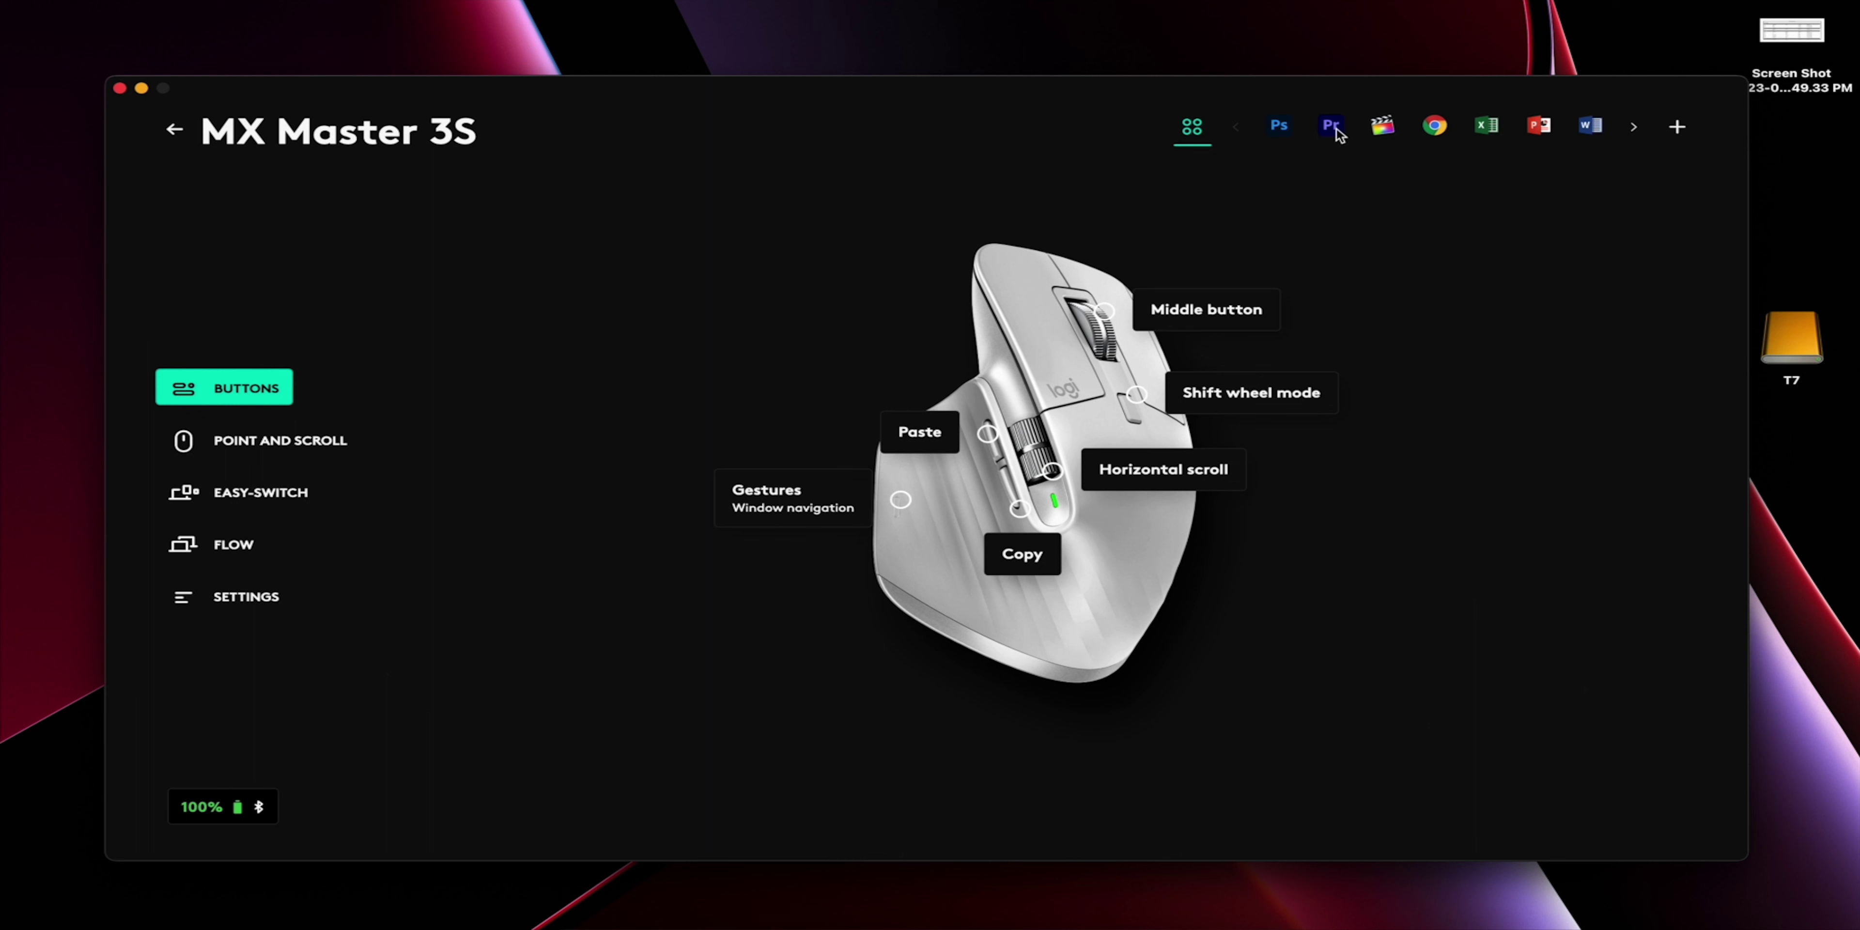
{"action": "left_click", "coordinate": [1335, 130]}
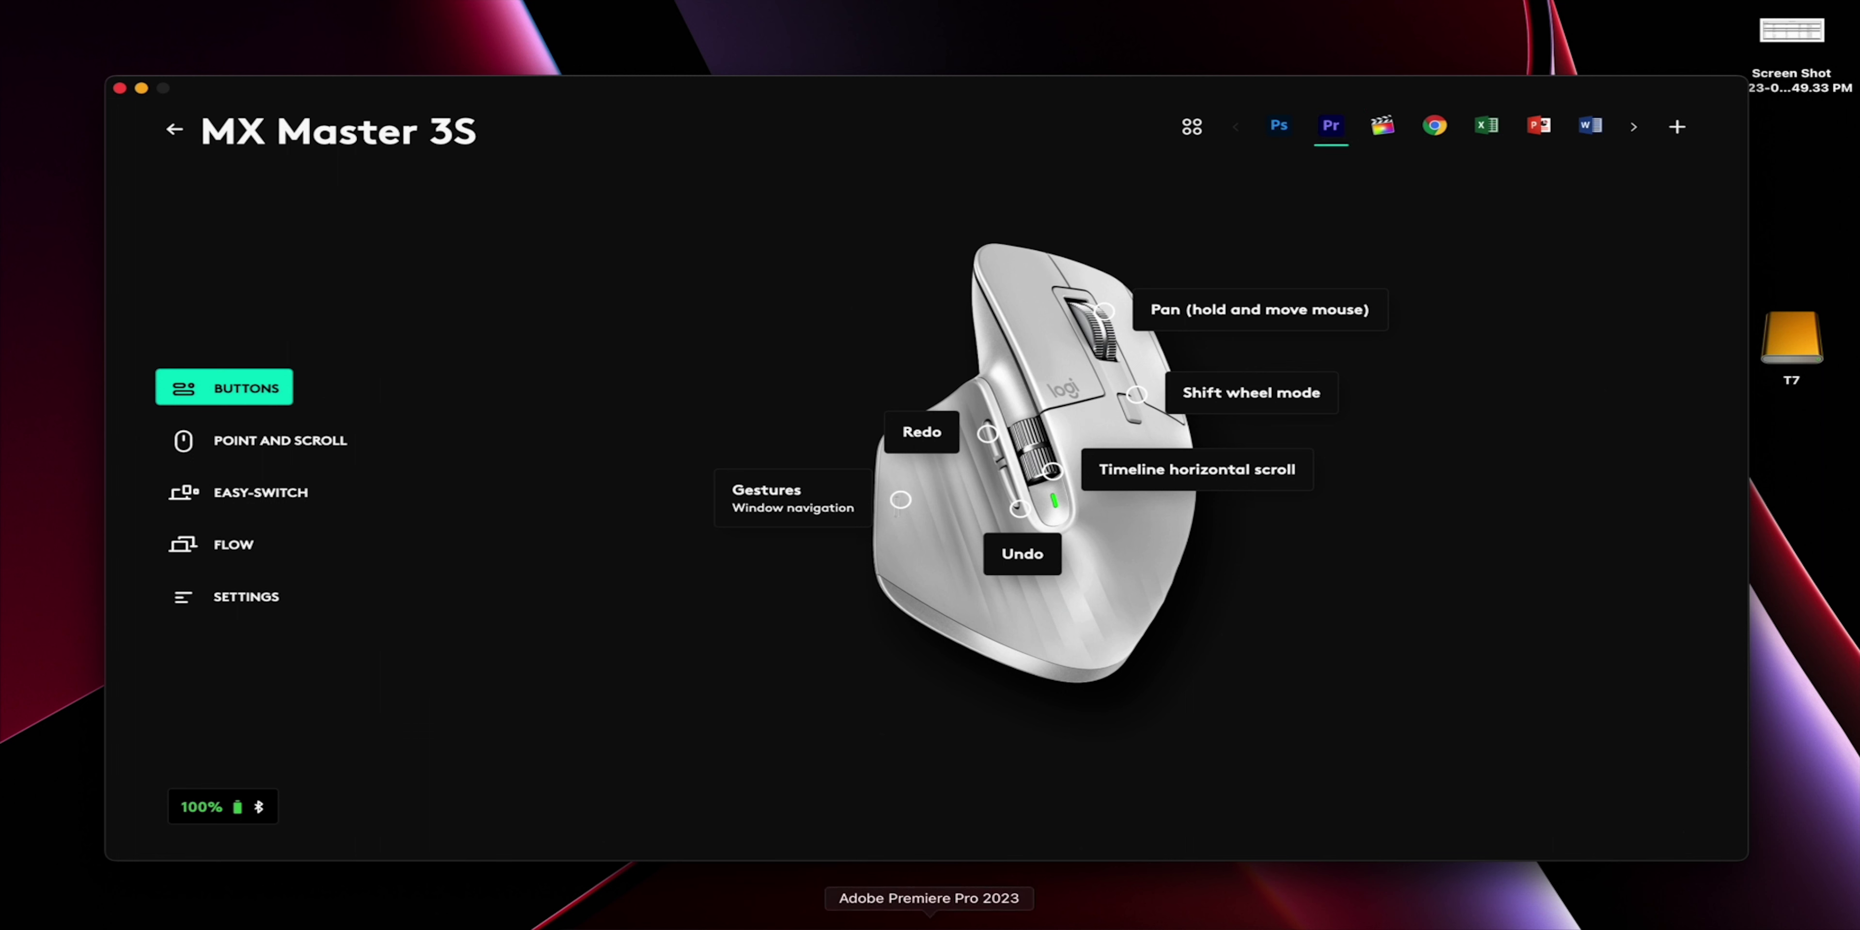
Step: Launch Premiere Pro, unlink the clips' audio and remove it, then scroll the timeline
{"action": "left_click", "coordinate": [930, 927]}
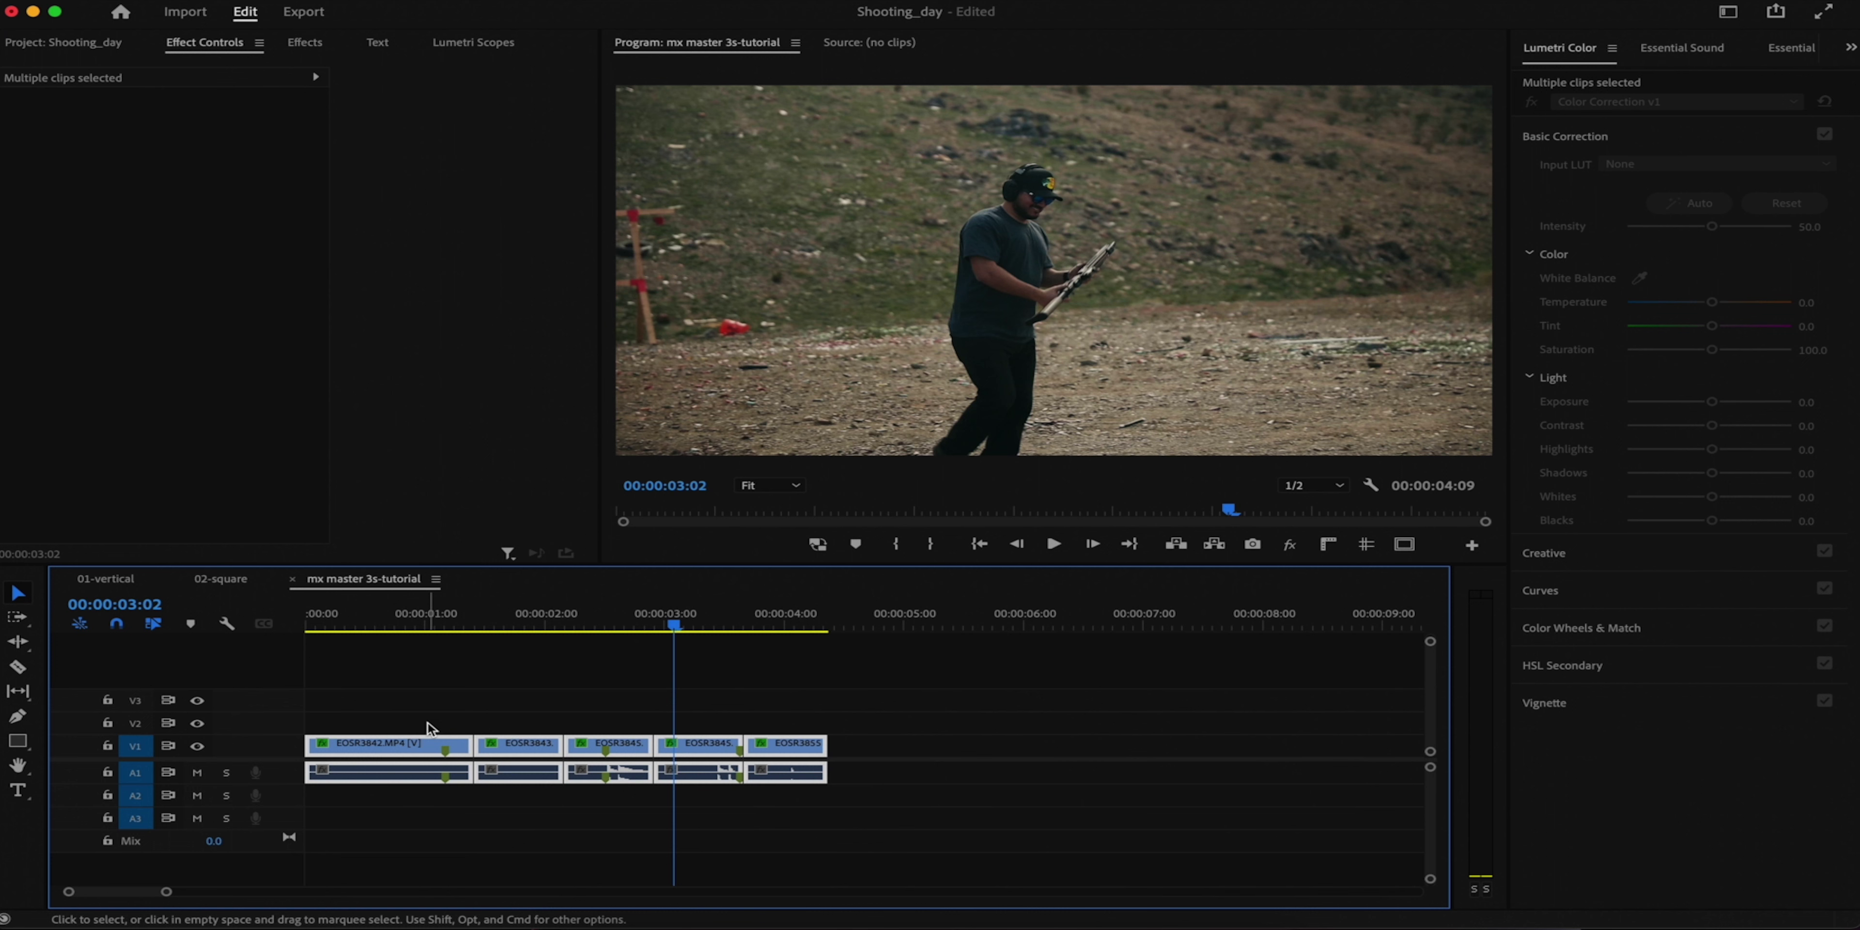
{"action": "key", "text": "super+l"}
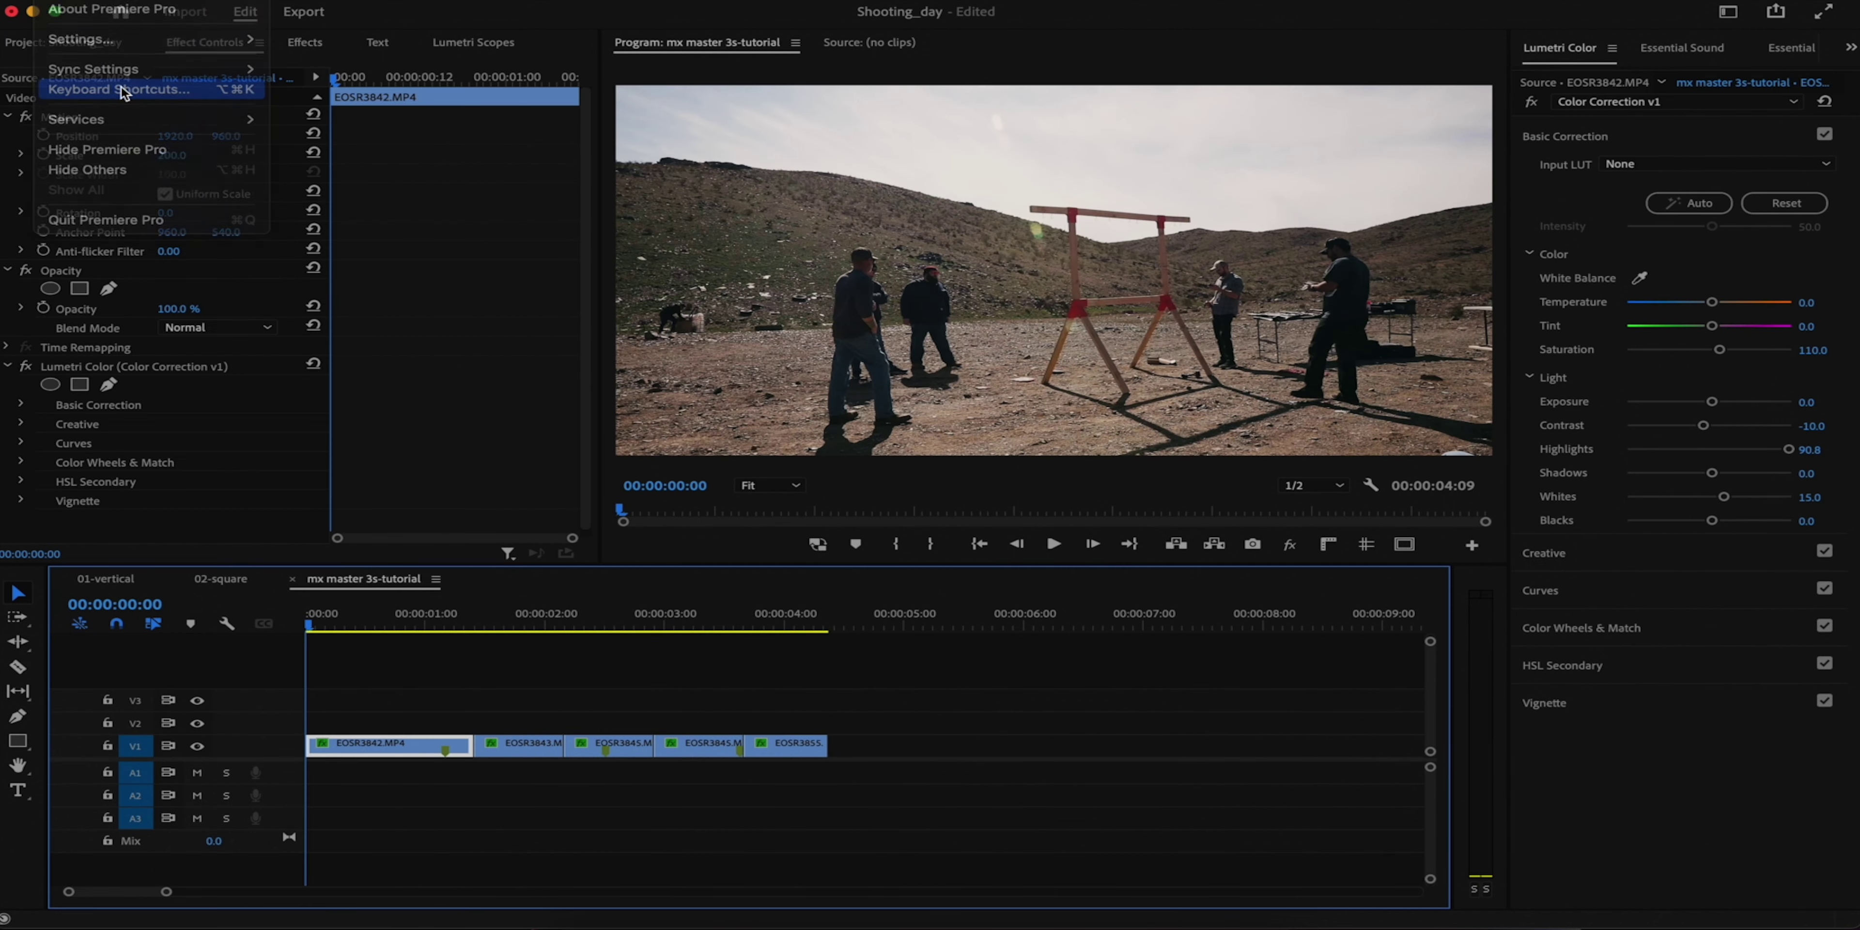
{"action": "left_click", "coordinate": [87, 81]}
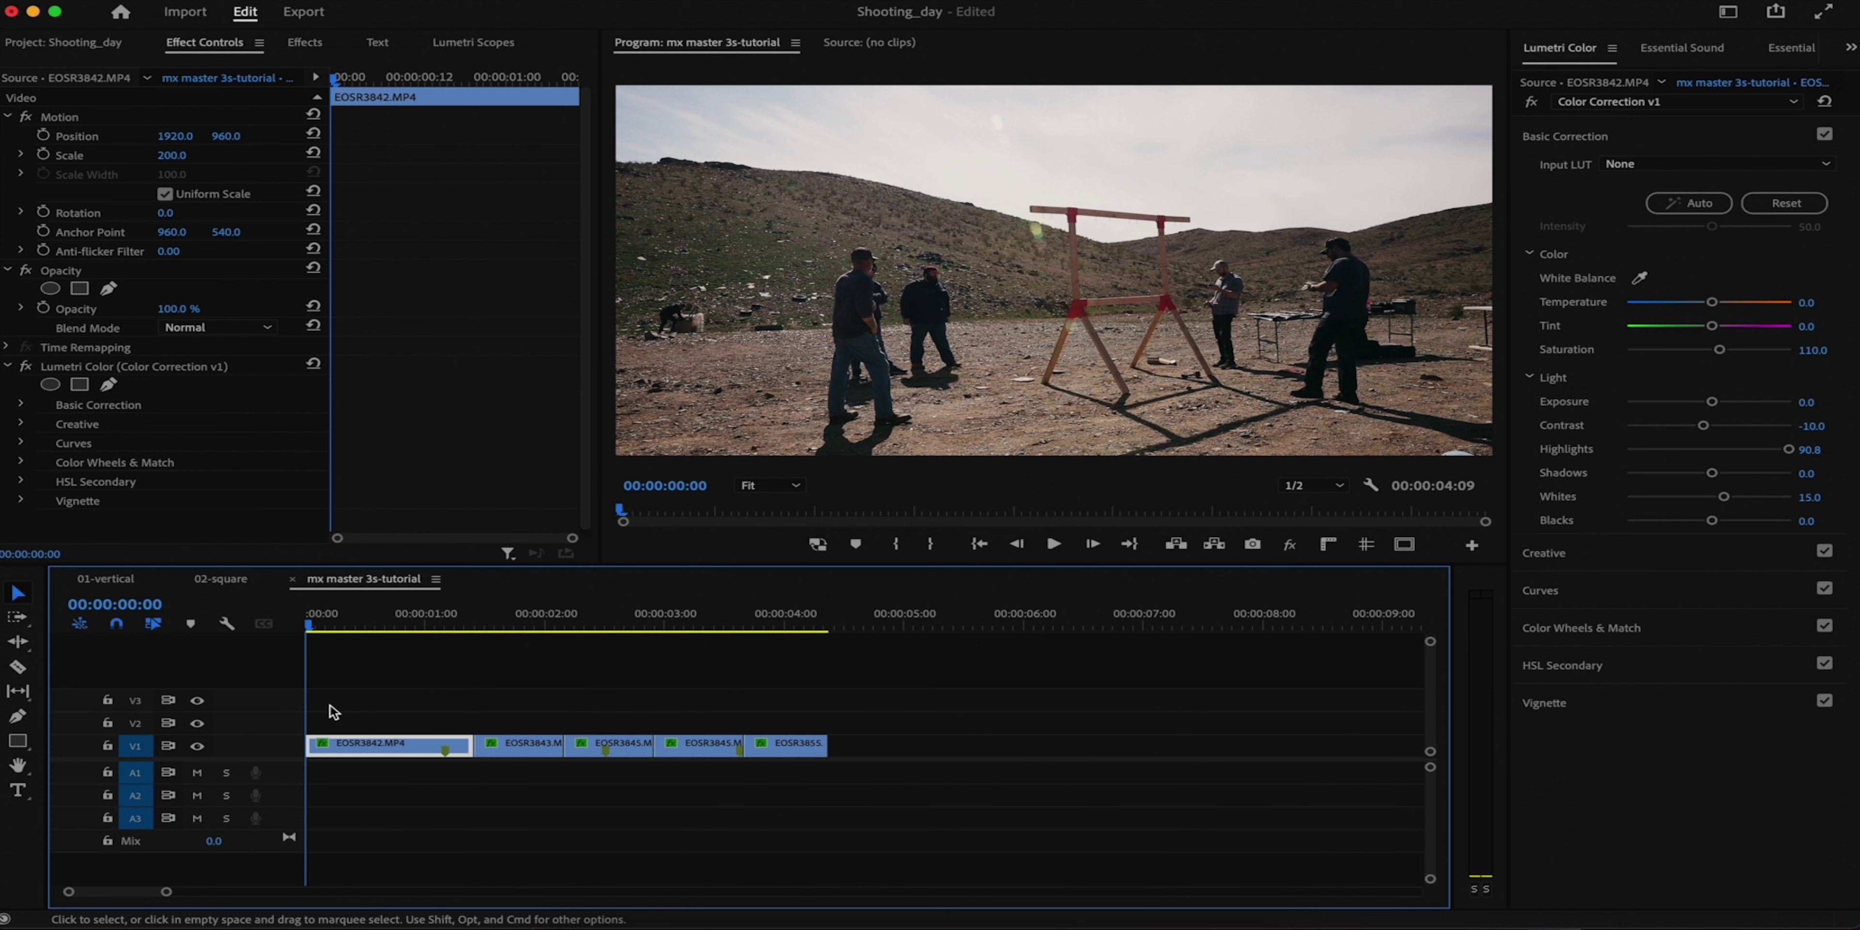
{"action": "scroll", "coordinate": [333, 712], "scroll_direction": "right", "scroll_amount": 10}
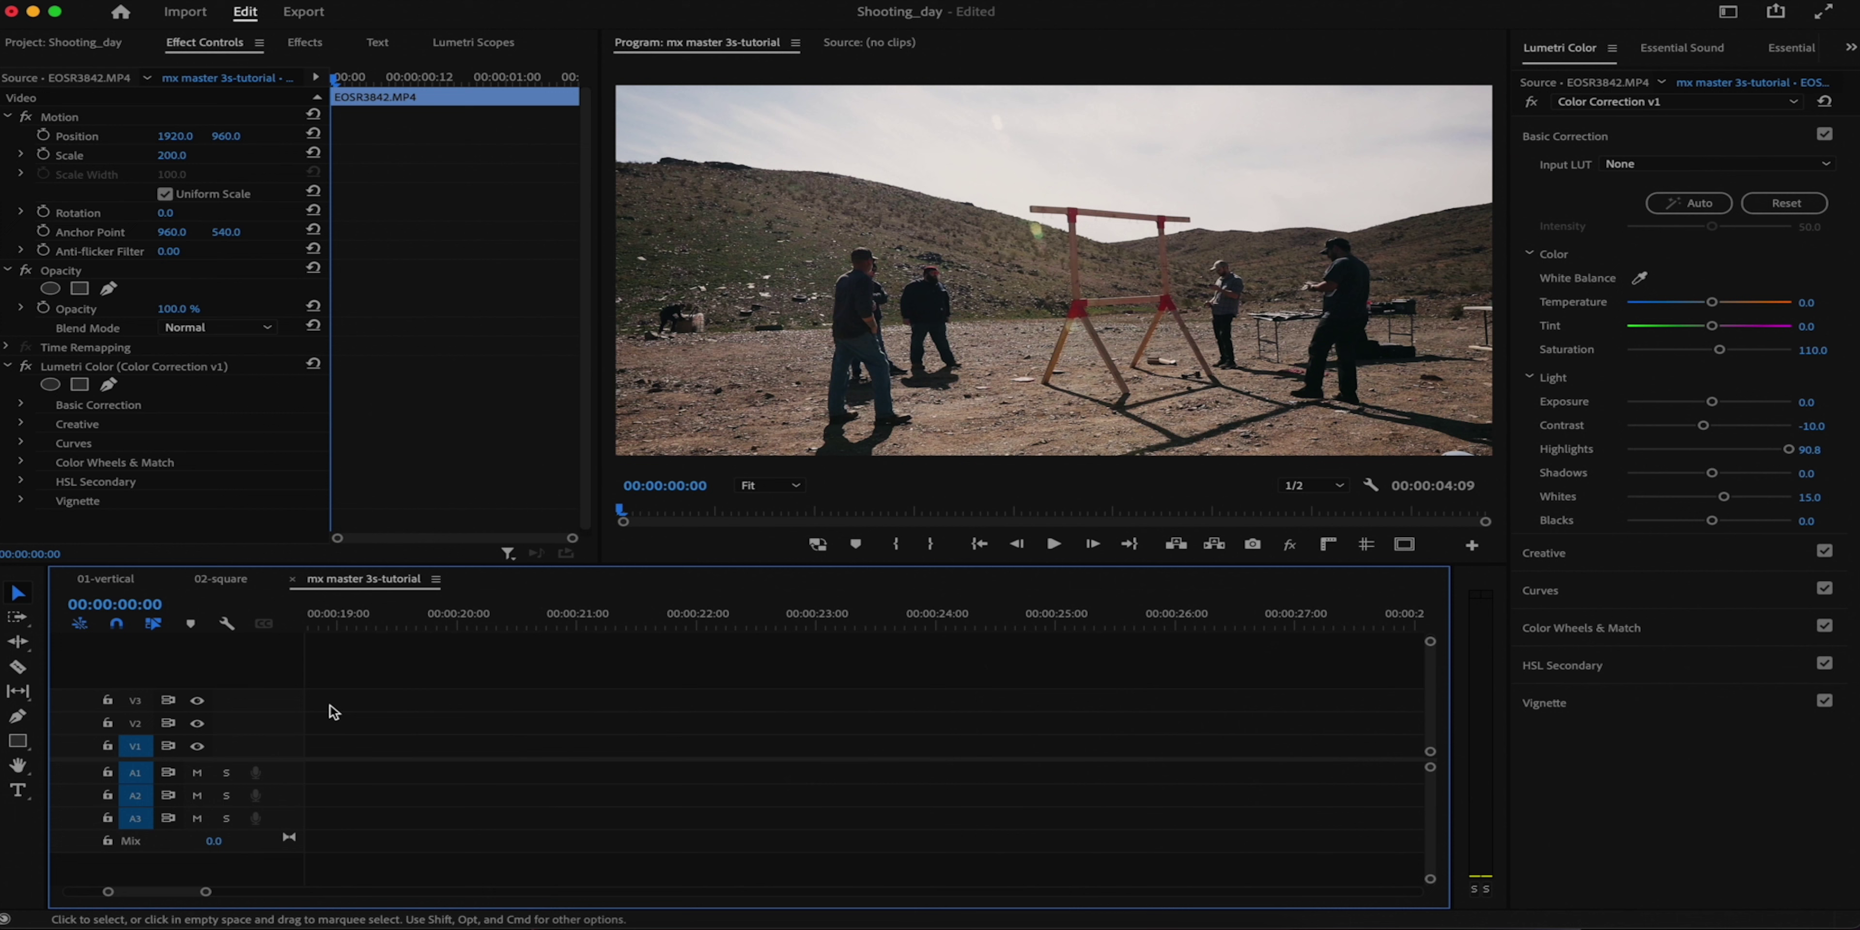
{"action": "scroll", "coordinate": [333, 712], "scroll_direction": "left", "scroll_amount": 10}
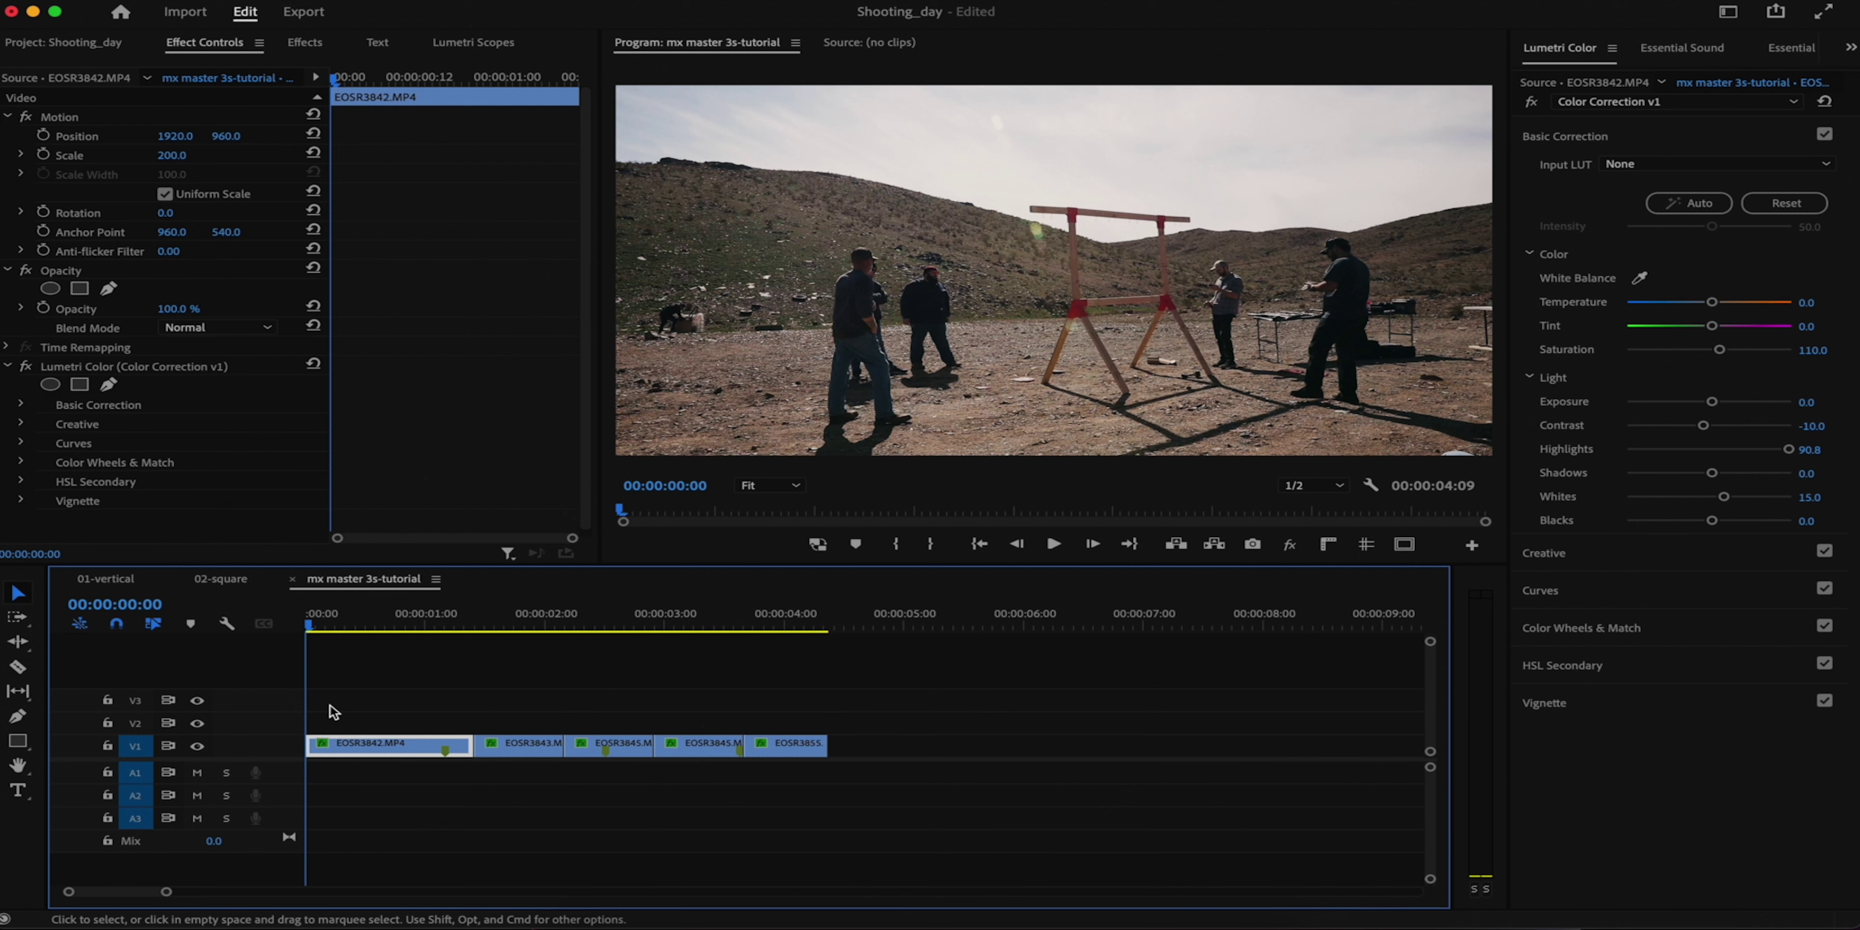
{"action": "scroll", "coordinate": [333, 711], "scroll_direction": "right", "scroll_amount": 4}
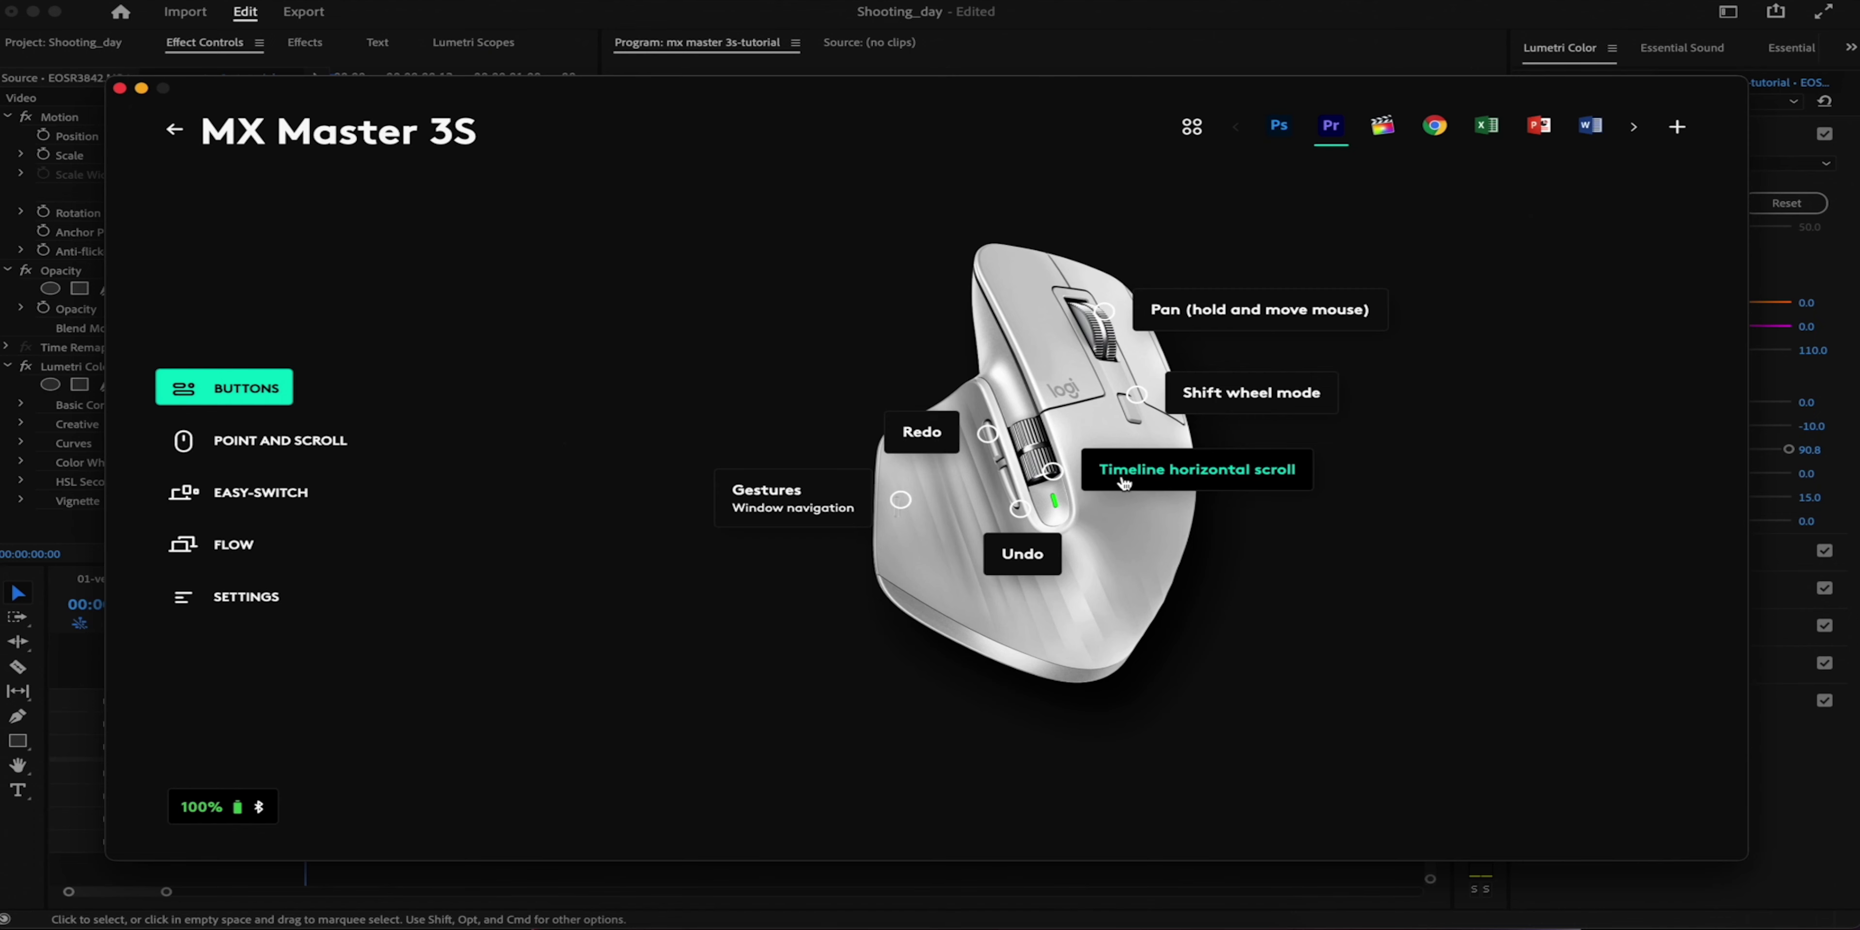
Step: Set the thumb wheel scroll direction to Inverted in Point and Scroll, then return to Premiere
{"action": "left_click", "coordinate": [445, 446]}
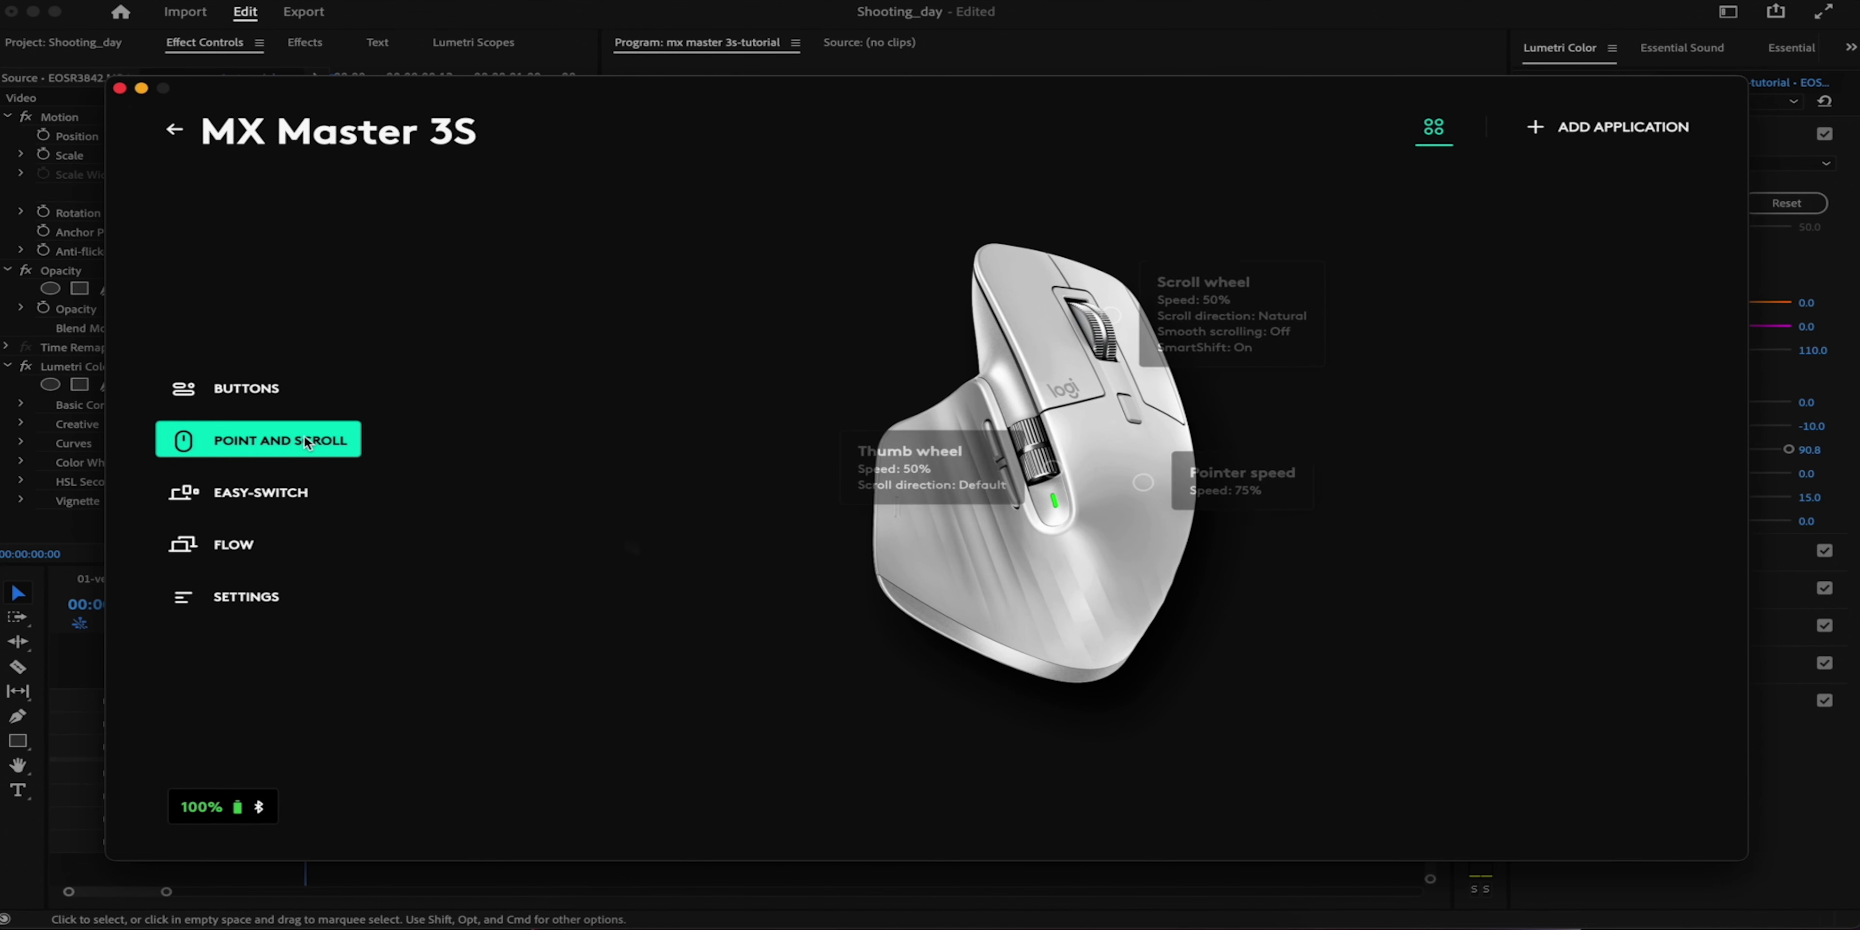
{"action": "left_click", "coordinate": [883, 437]}
{"action": "left_click", "coordinate": [1247, 326]}
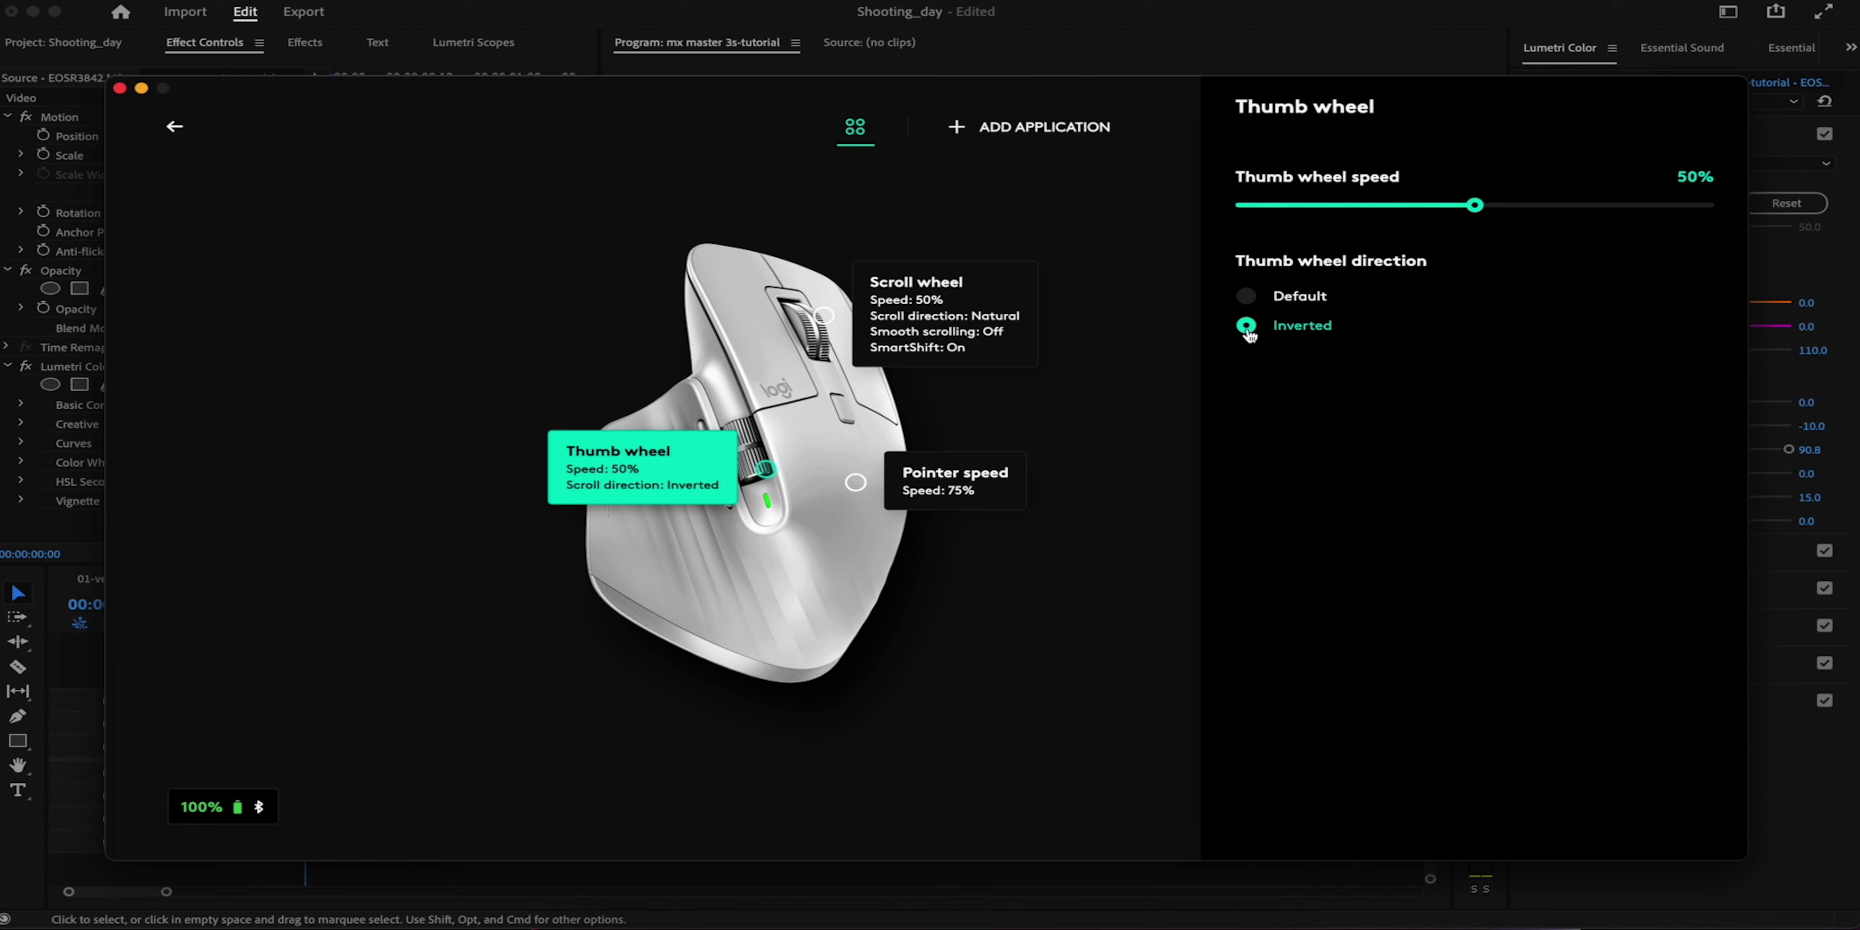
{"action": "left_click", "coordinate": [411, 257]}
{"action": "left_click", "coordinate": [396, 20]}
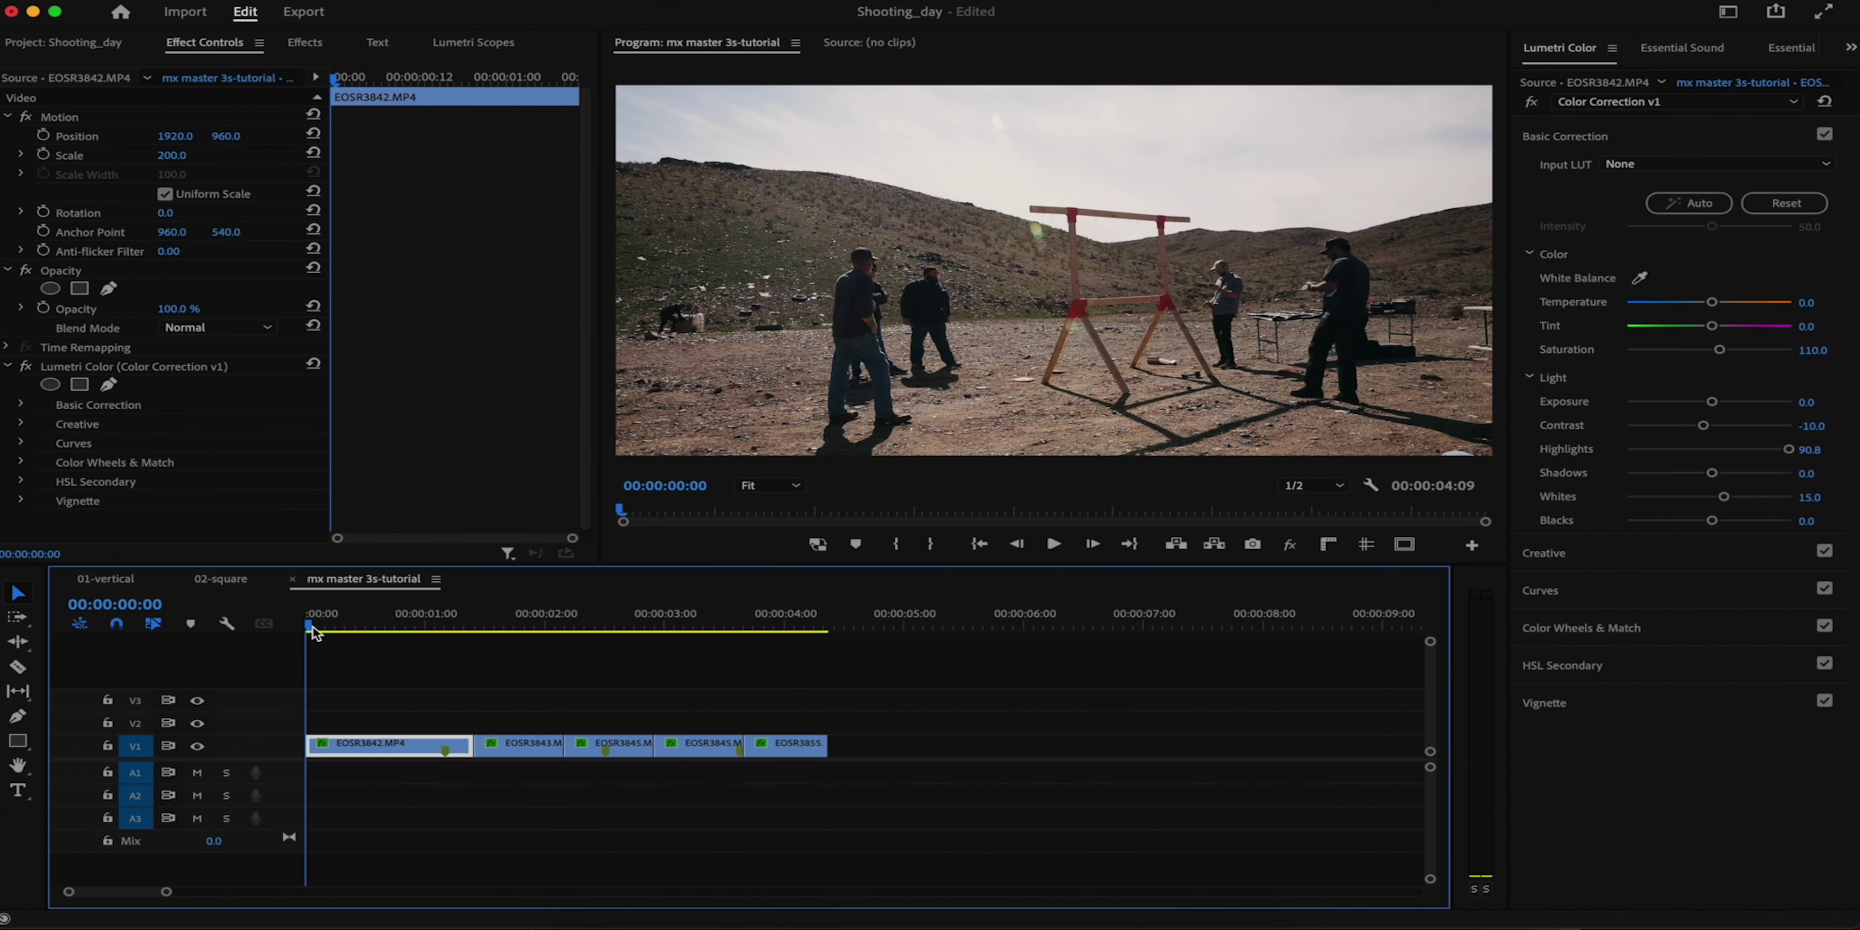
Step: Split clip EOSR3842 at the playhead, undo the cut, and return the playhead to the start
{"action": "scroll", "coordinate": [314, 633], "scroll_direction": "right", "scroll_amount": 15}
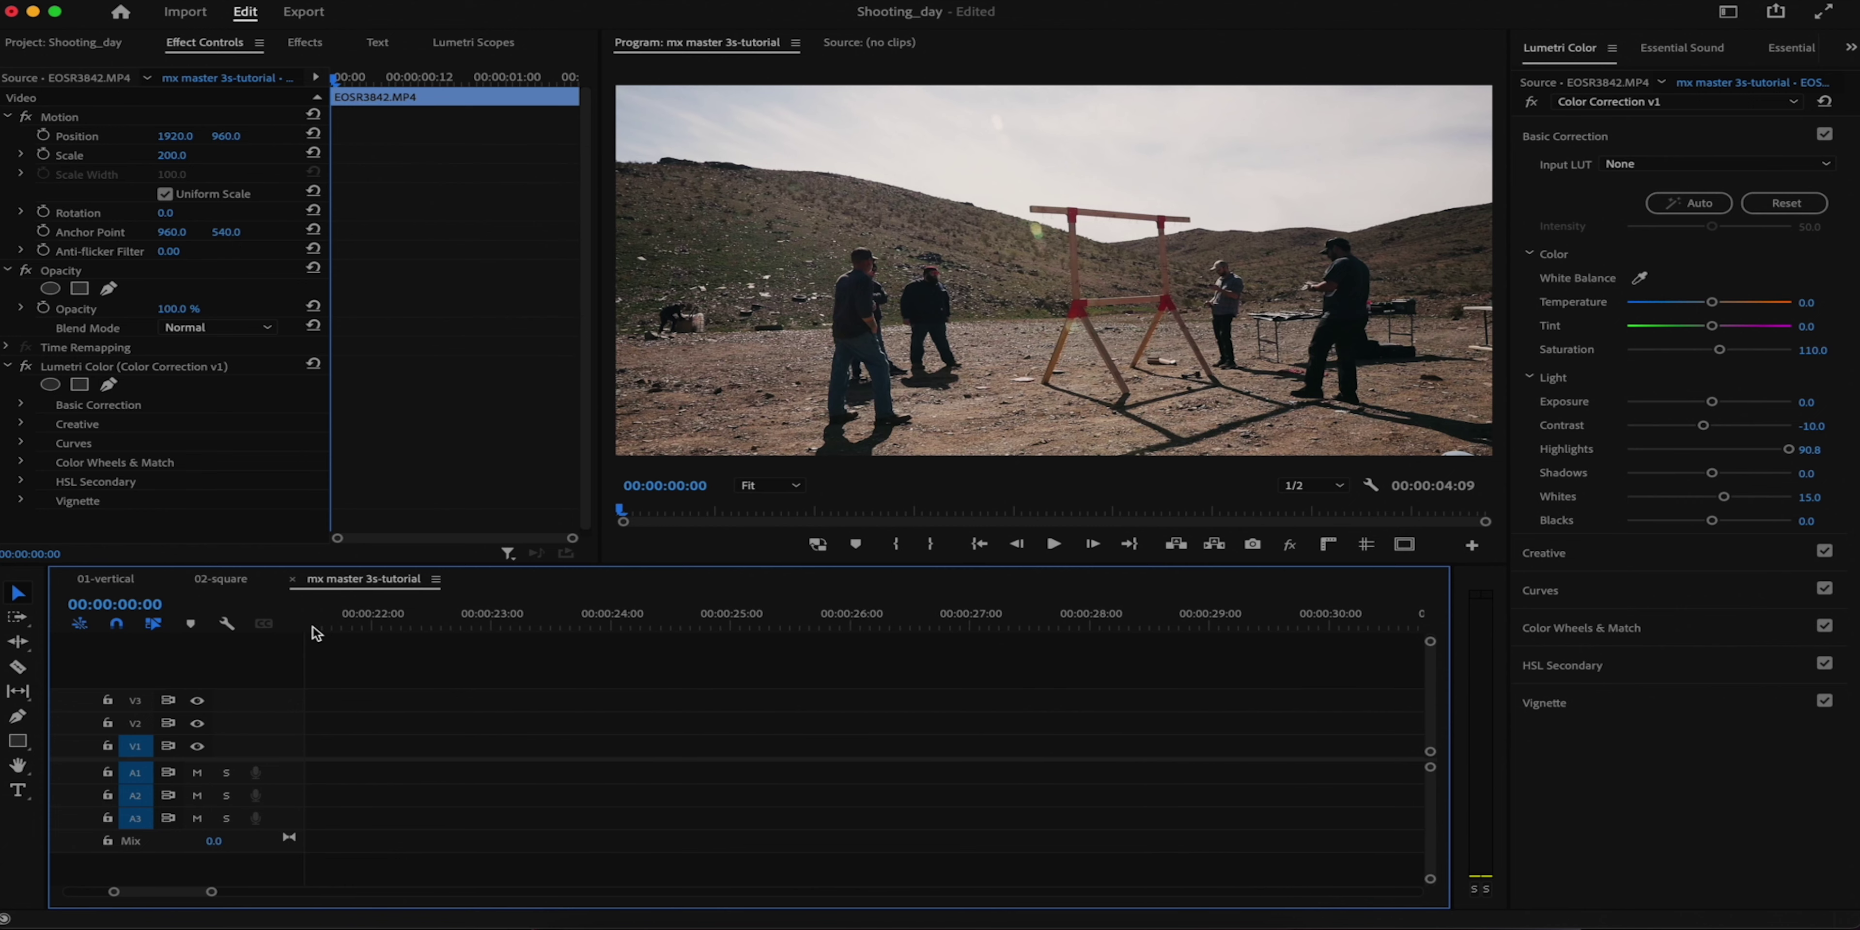
{"action": "scroll", "coordinate": [314, 633], "scroll_direction": "left", "scroll_amount": 10}
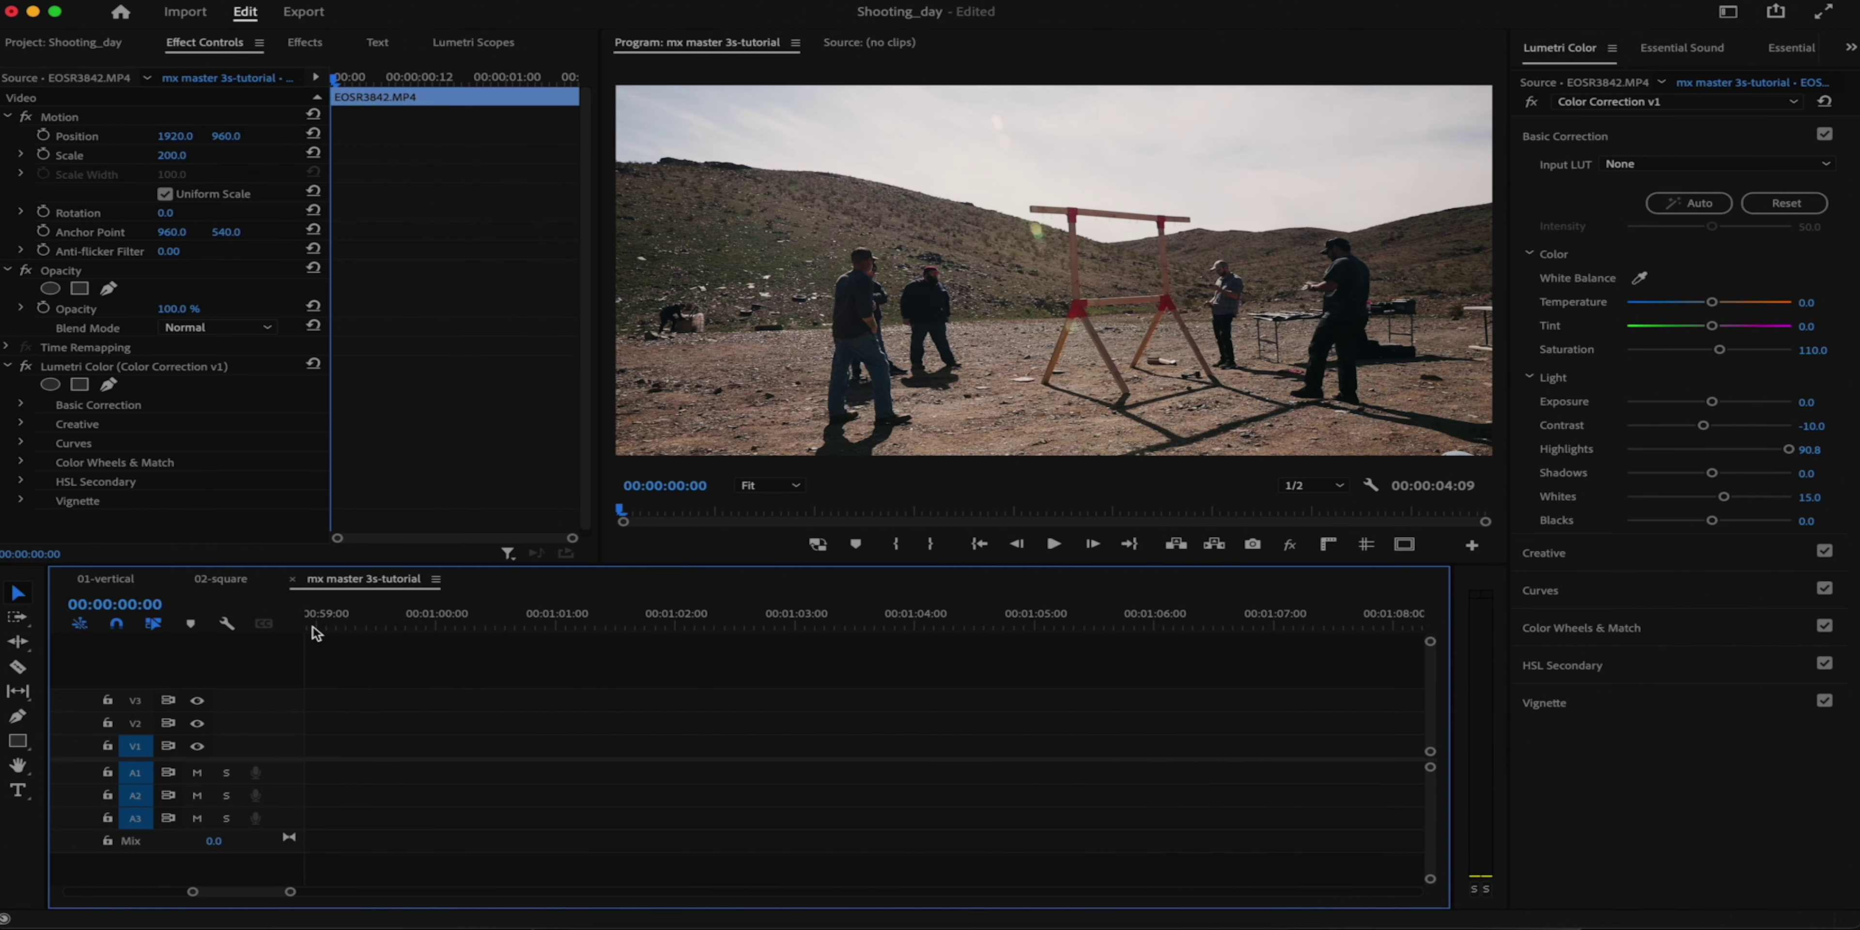
{"action": "scroll", "coordinate": [314, 633], "scroll_direction": "left", "scroll_amount": 10}
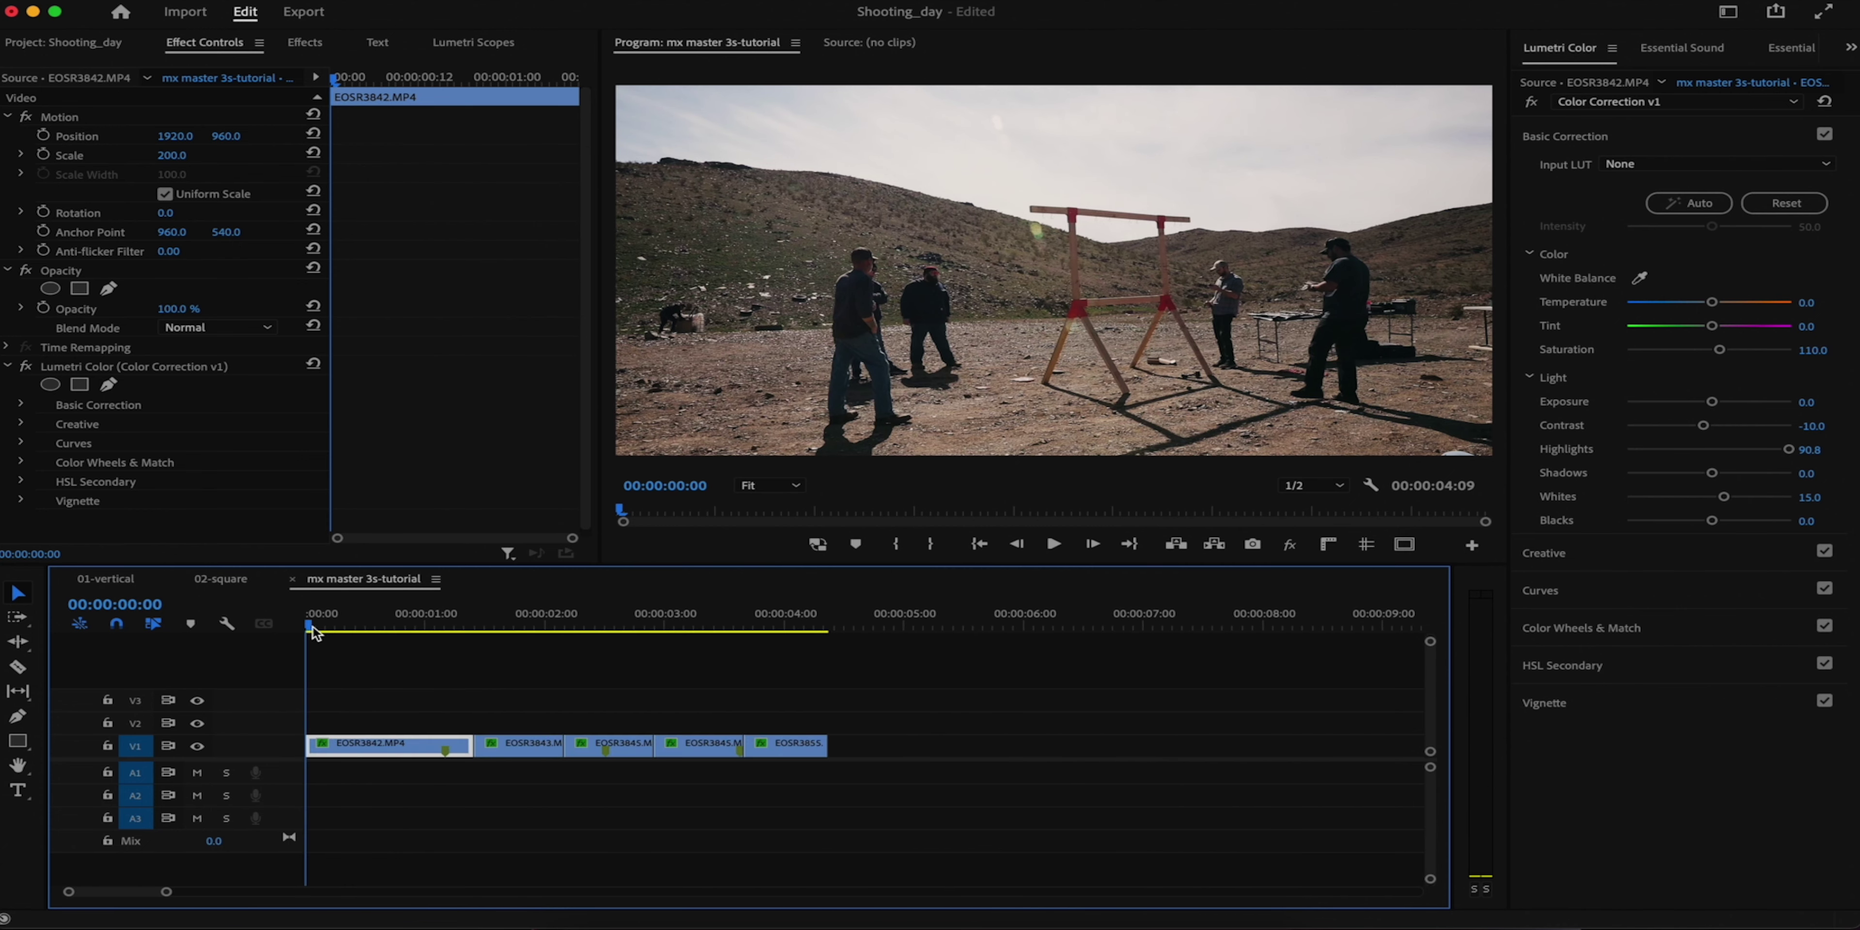
{"action": "key", "text": "alt+super+k"}
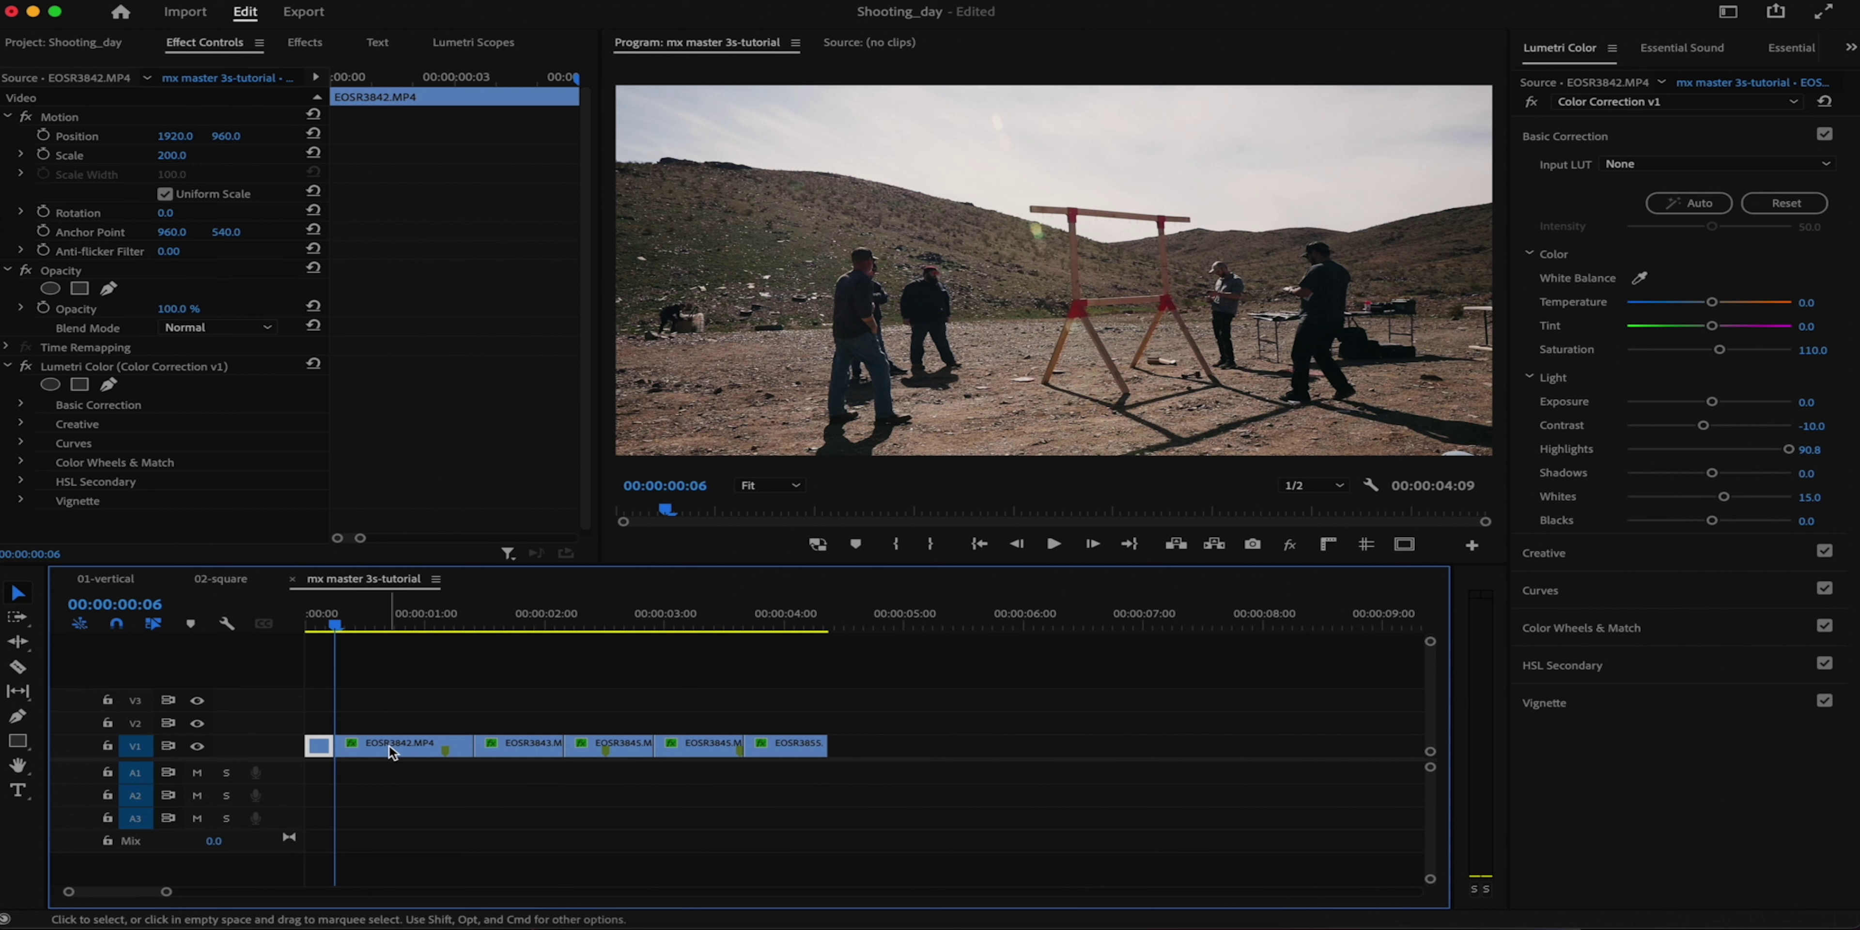
{"action": "left_click", "coordinate": [361, 623]}
{"action": "key", "text": "super+k"}
{"action": "key", "text": "super+z"}
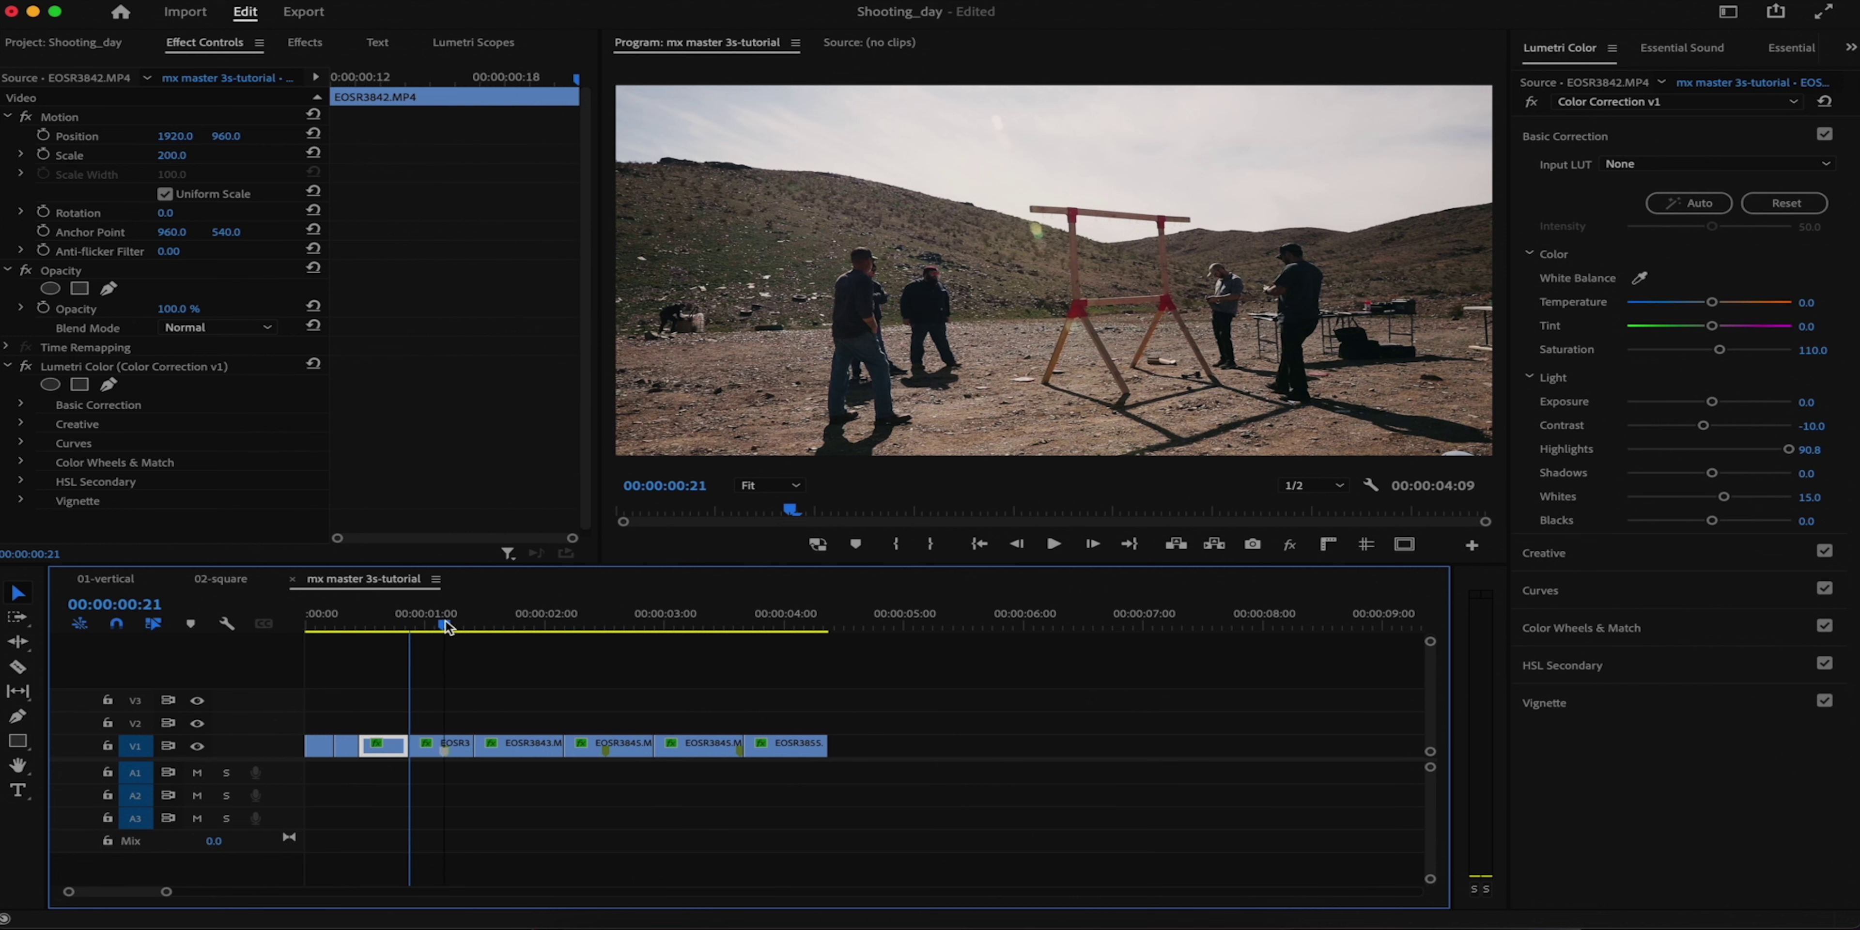
{"action": "left_click", "coordinate": [314, 617]}
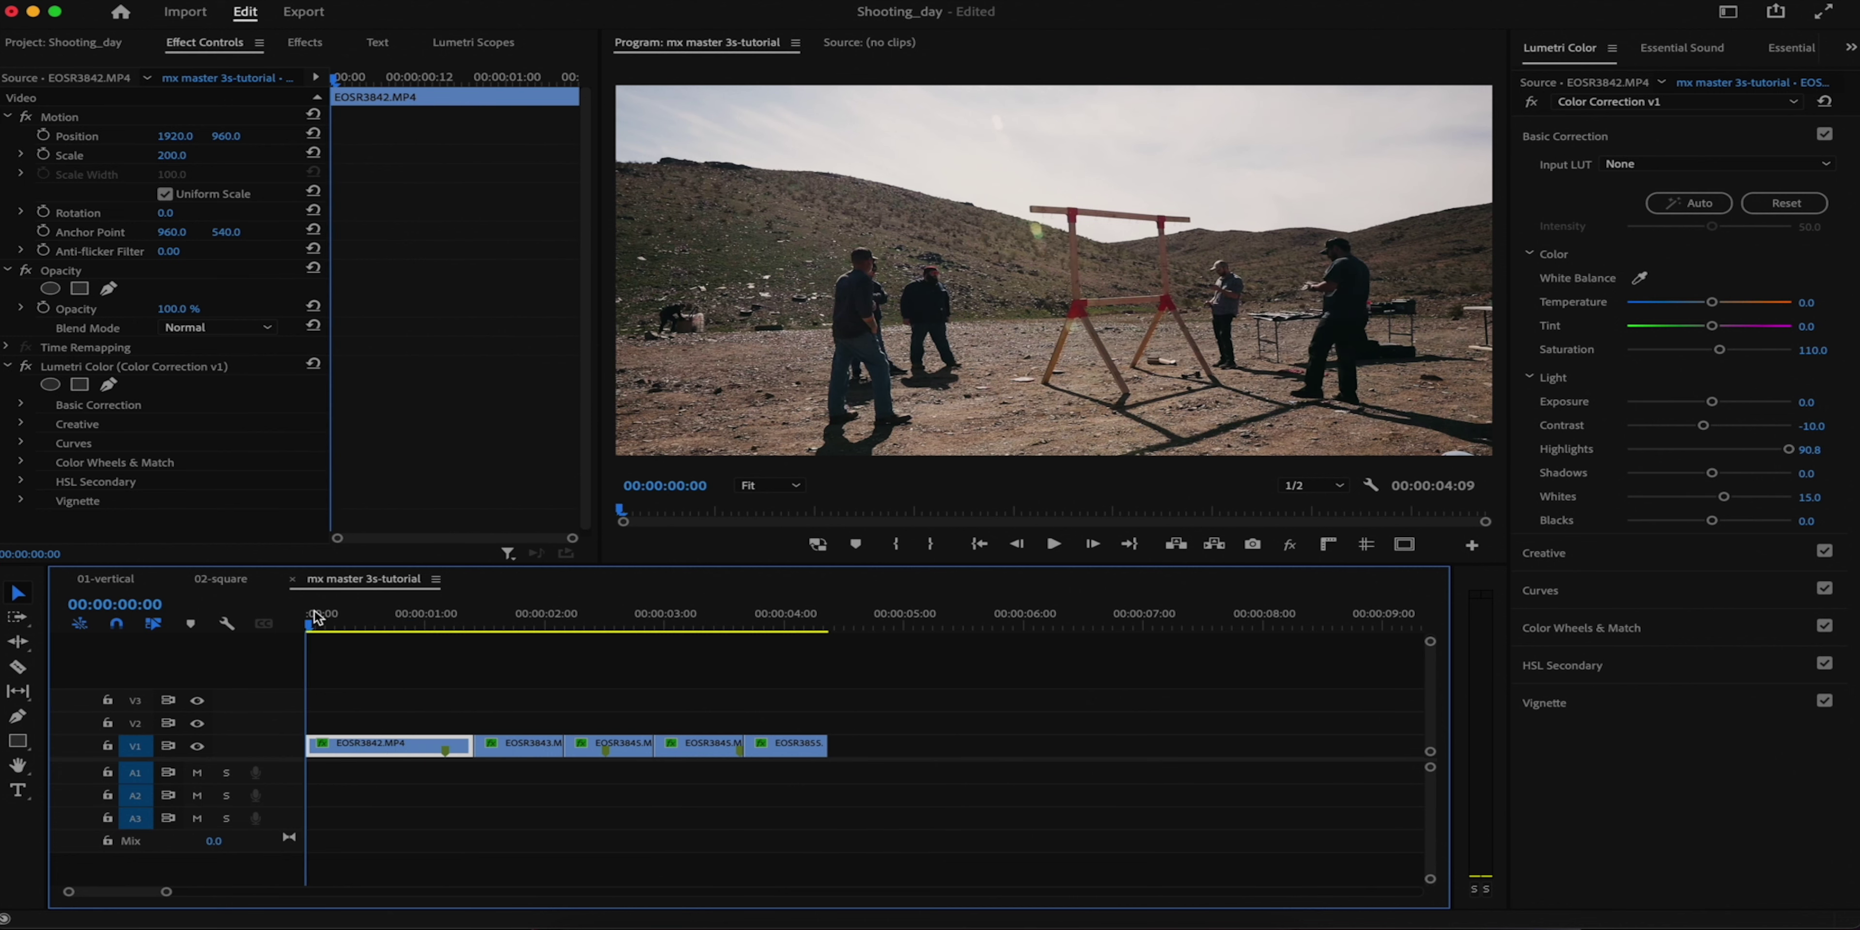
{"action": "key", "text": "super+alt+k"}
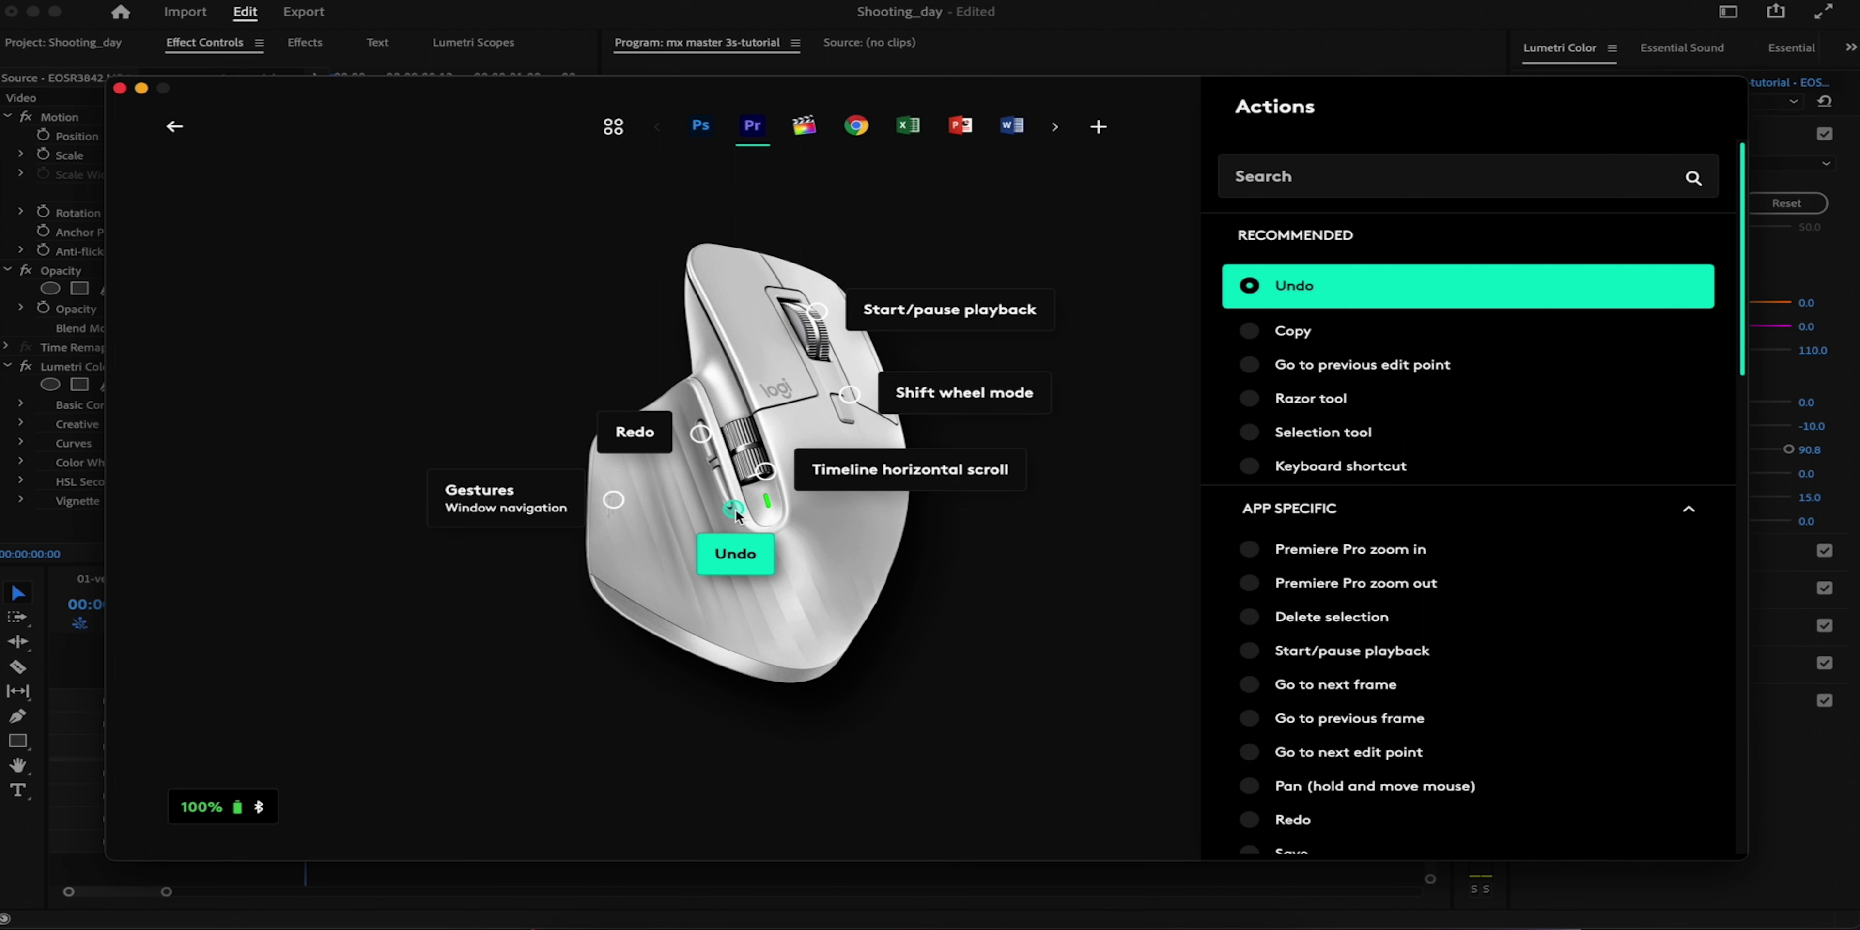
Step: Assign the undo button a keyboard shortcut action recorded as Cmd+Z
{"action": "left_click", "coordinate": [1304, 465]}
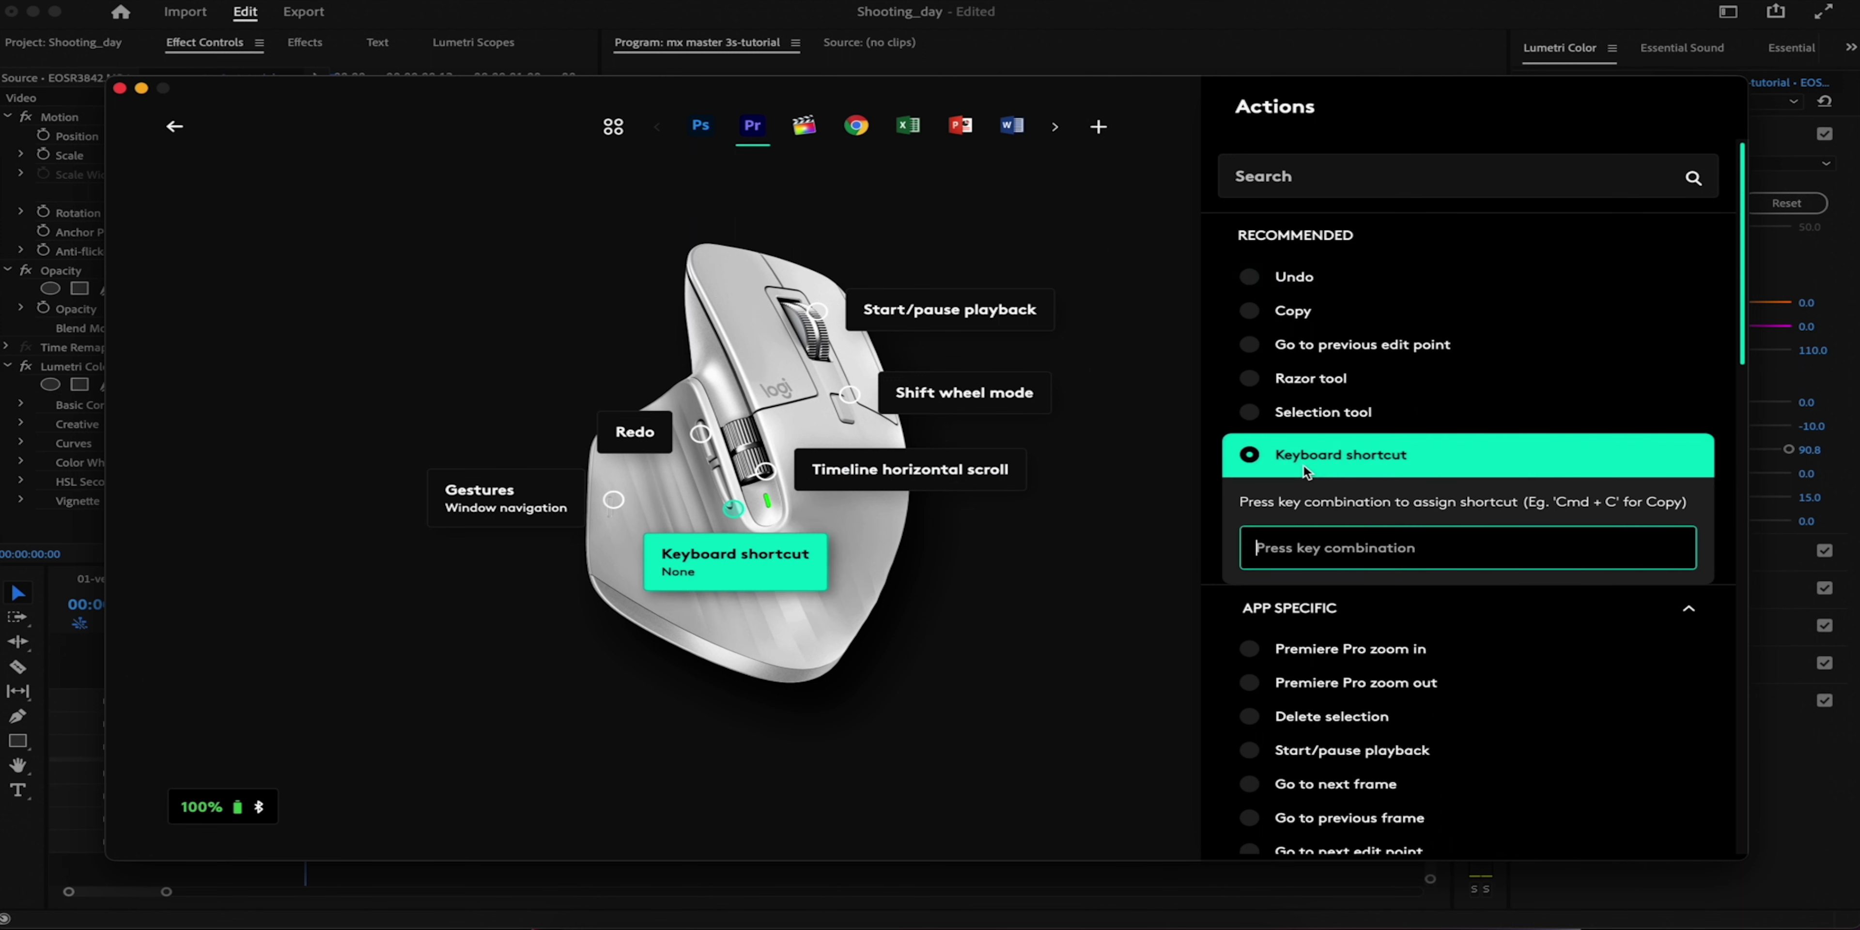
{"action": "key", "text": "super+z"}
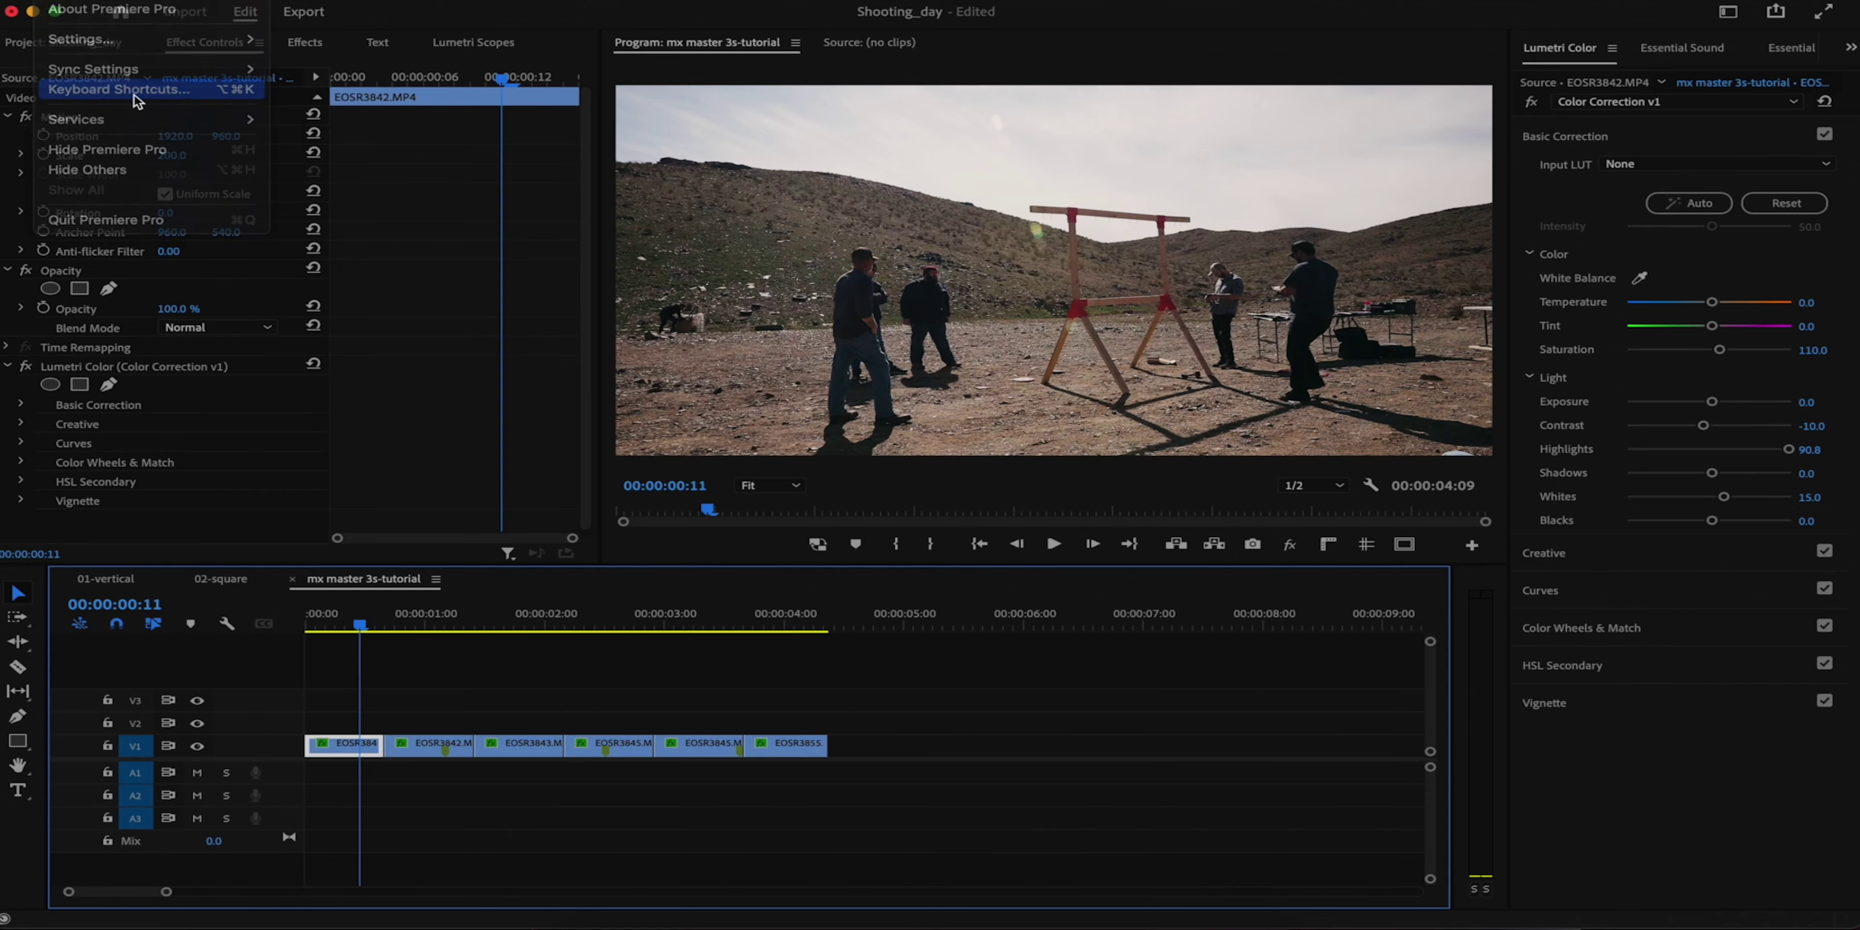
{"action": "left_click", "coordinate": [123, 86]}
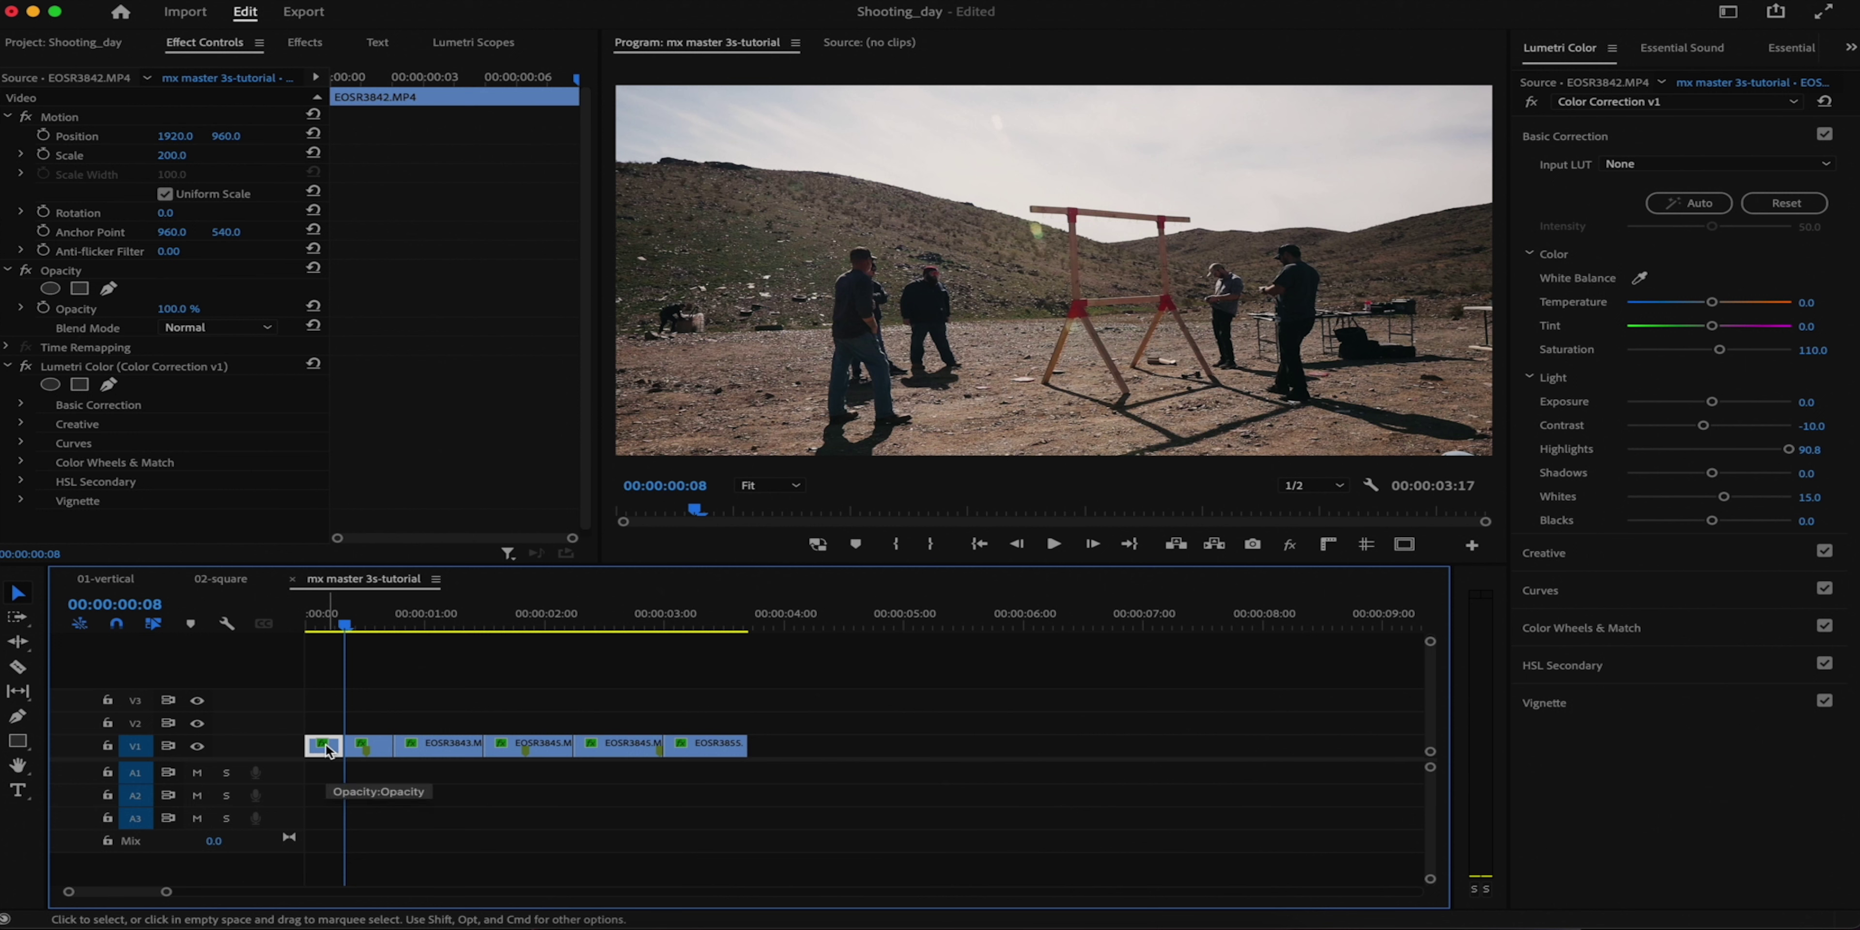
{"action": "key", "text": "alt+Delete"}
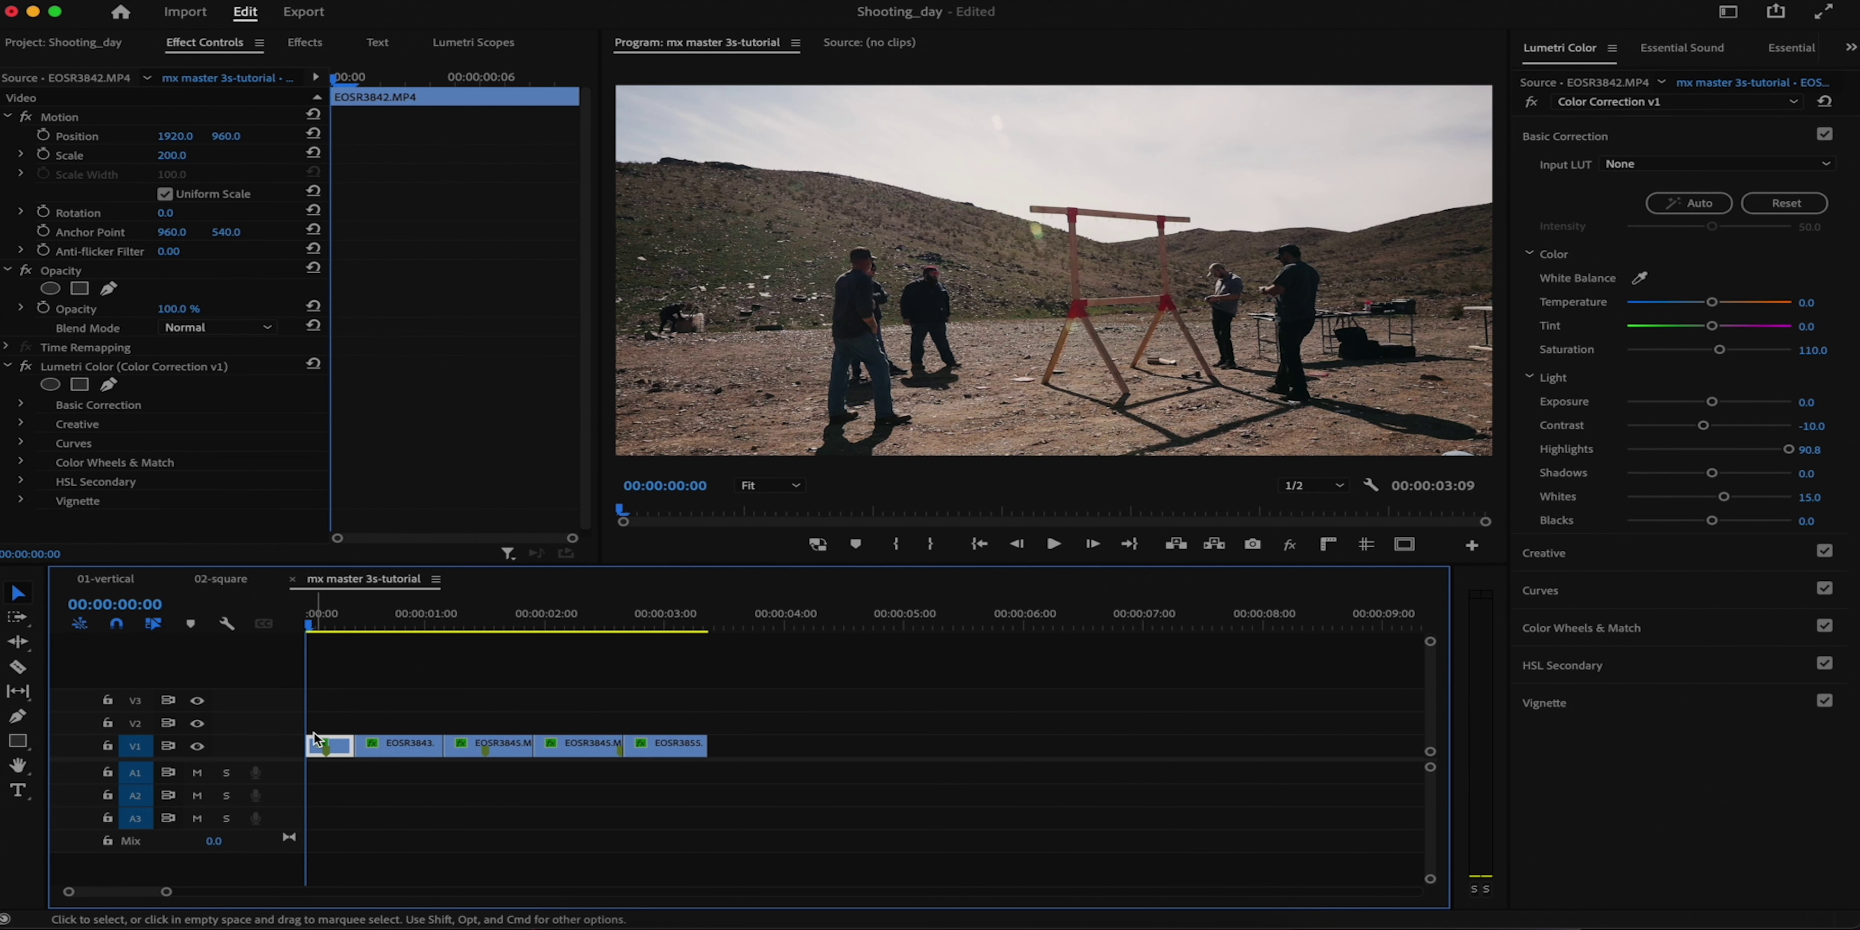
{"action": "key", "text": "super+z"}
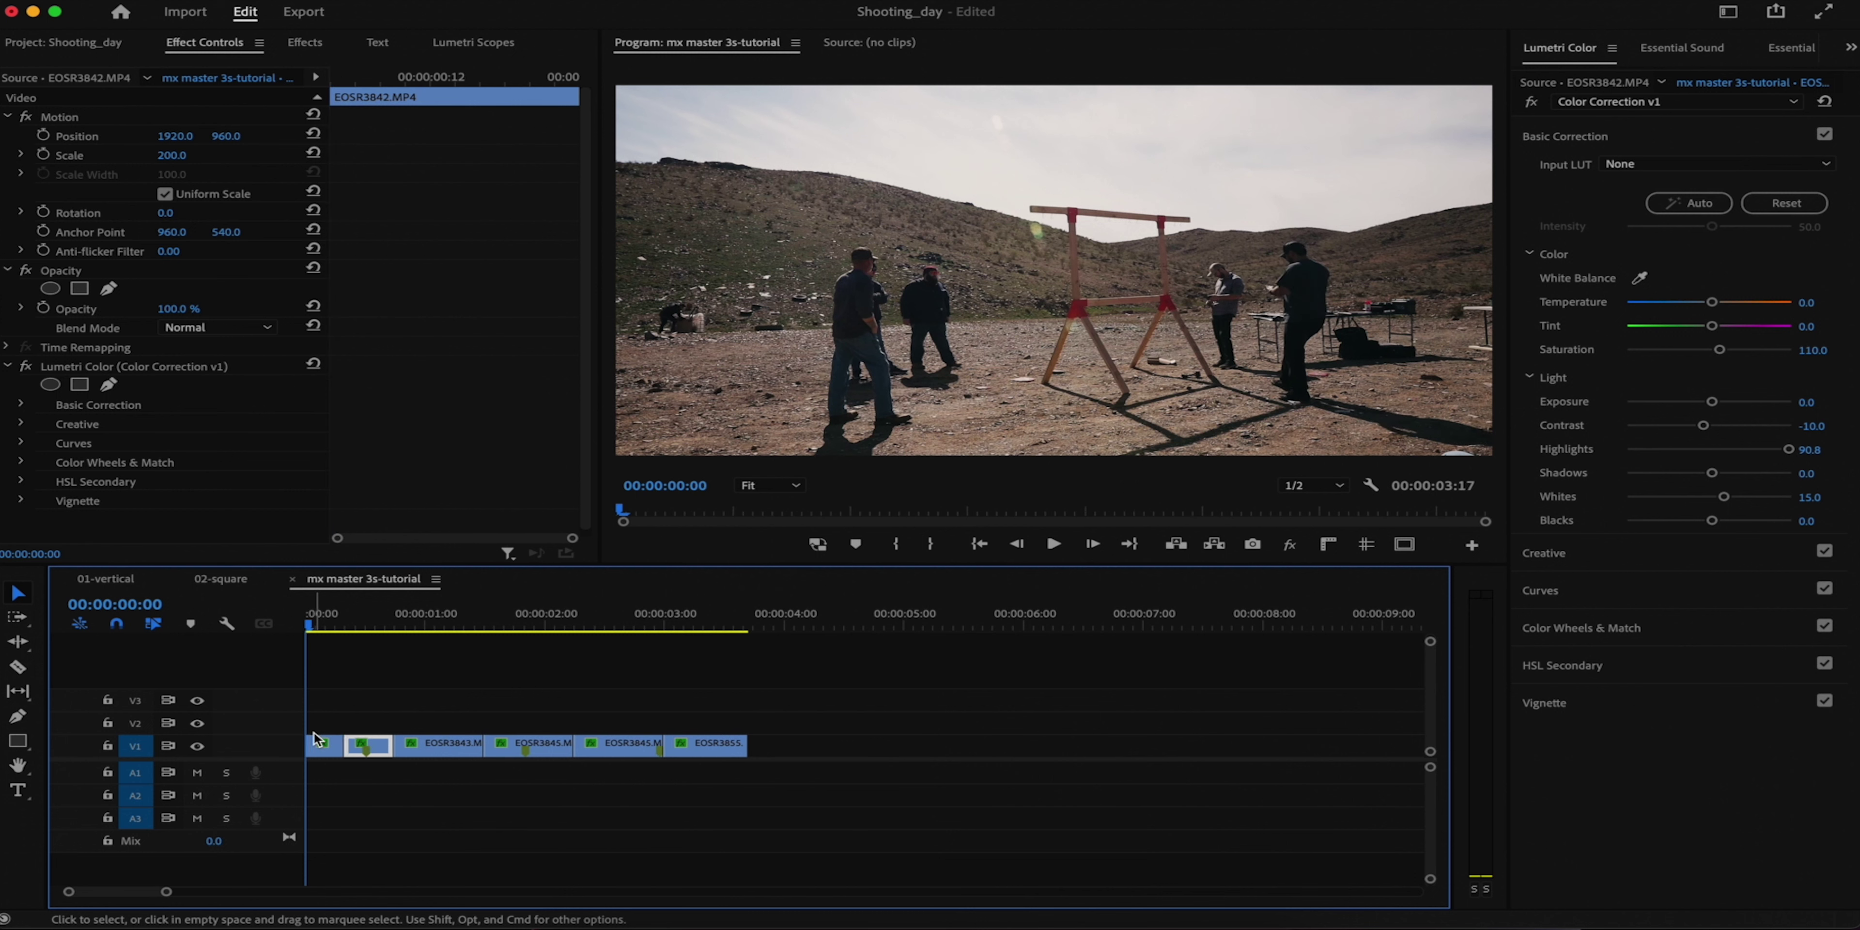
{"action": "left_click", "coordinate": [364, 619]}
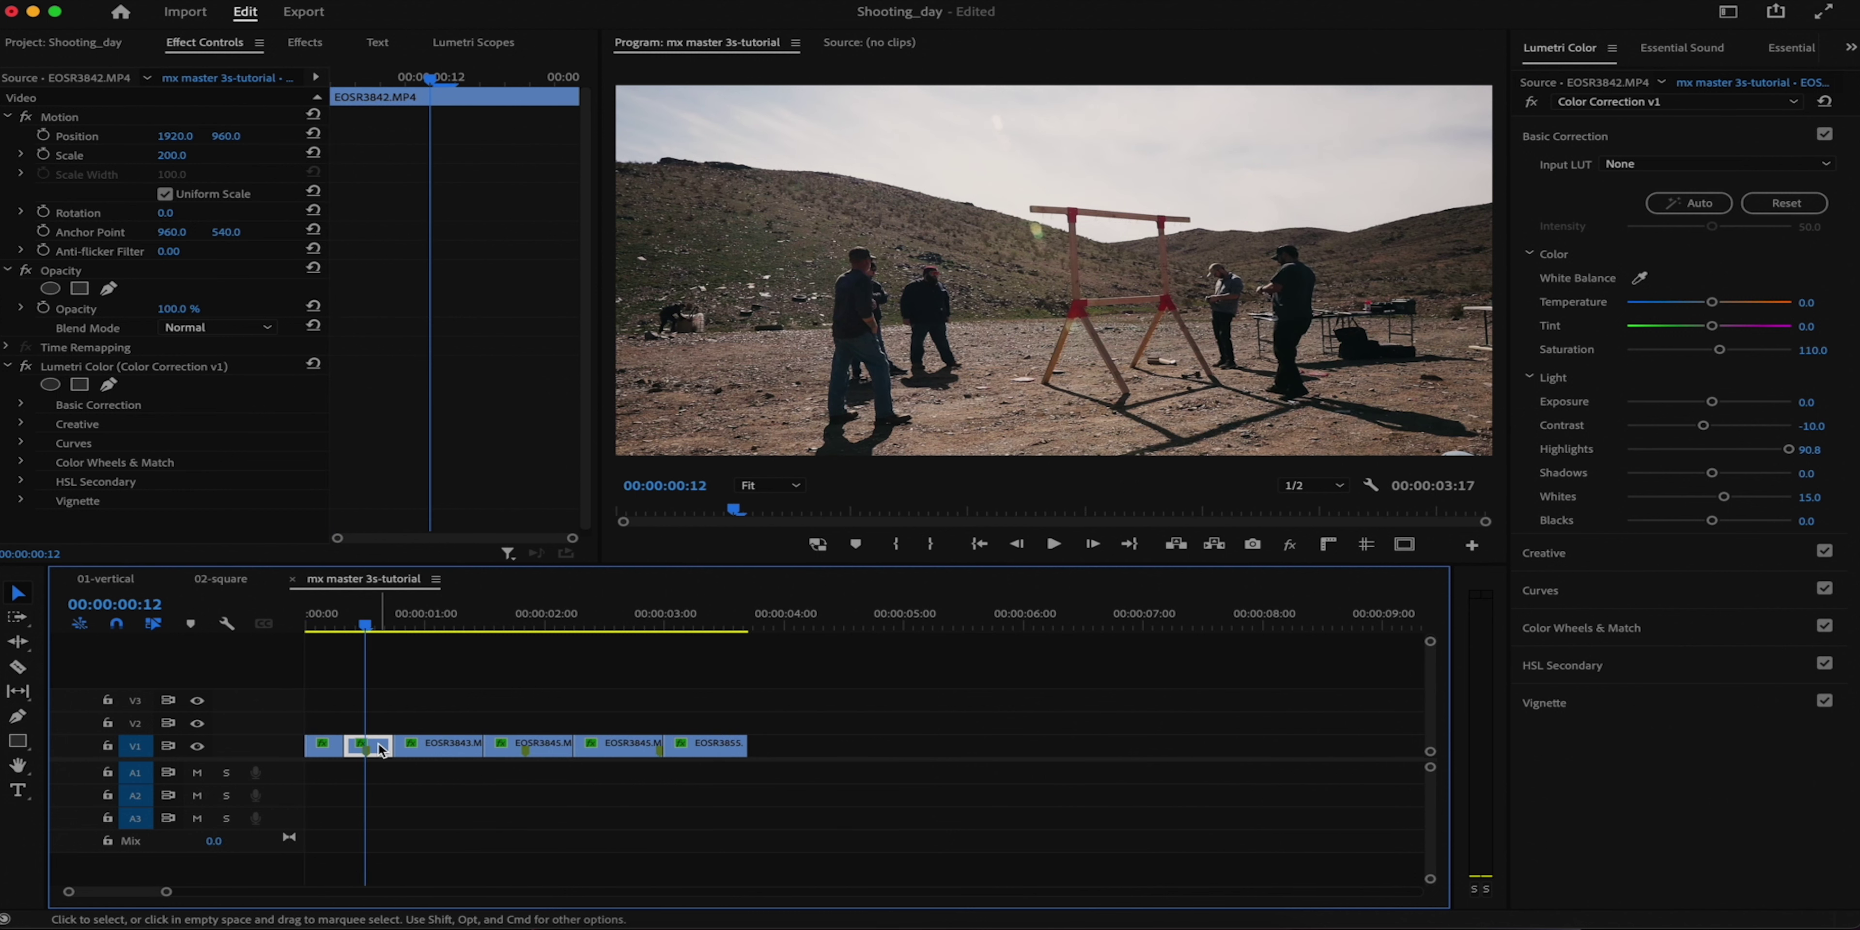
{"action": "key", "text": "alt+Delete"}
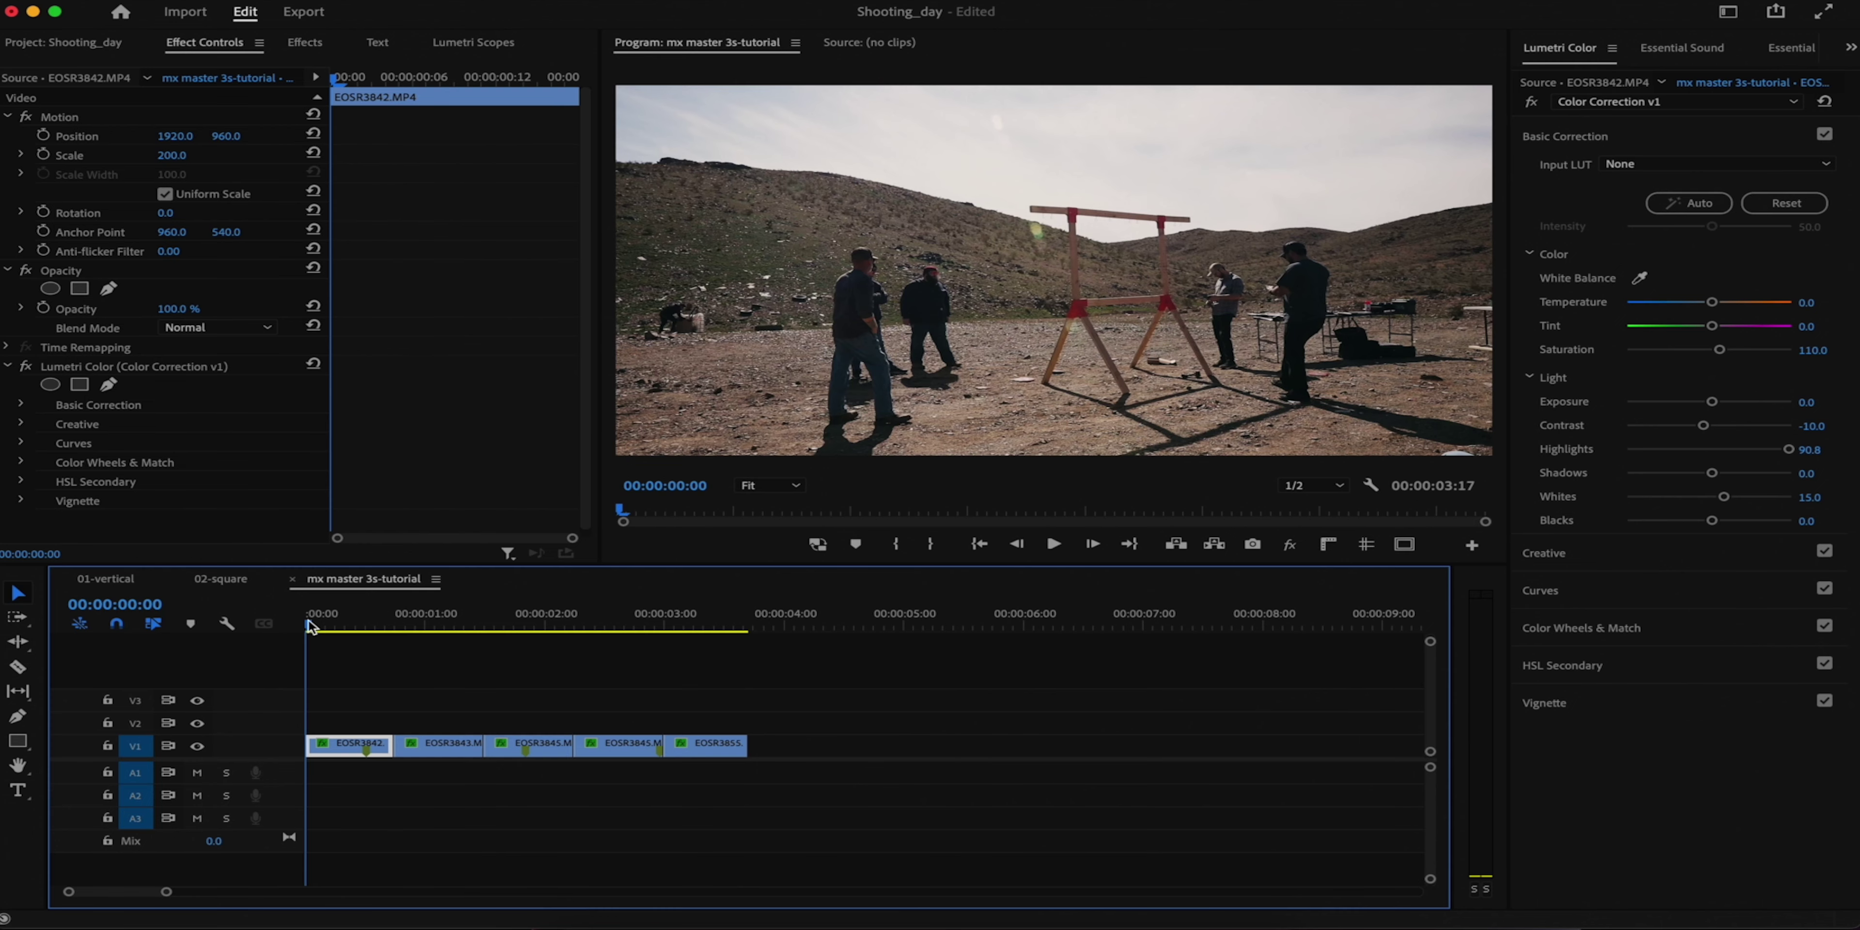
{"action": "left_click_drag", "start_coordinate": [310, 626], "coordinate": [345, 625]}
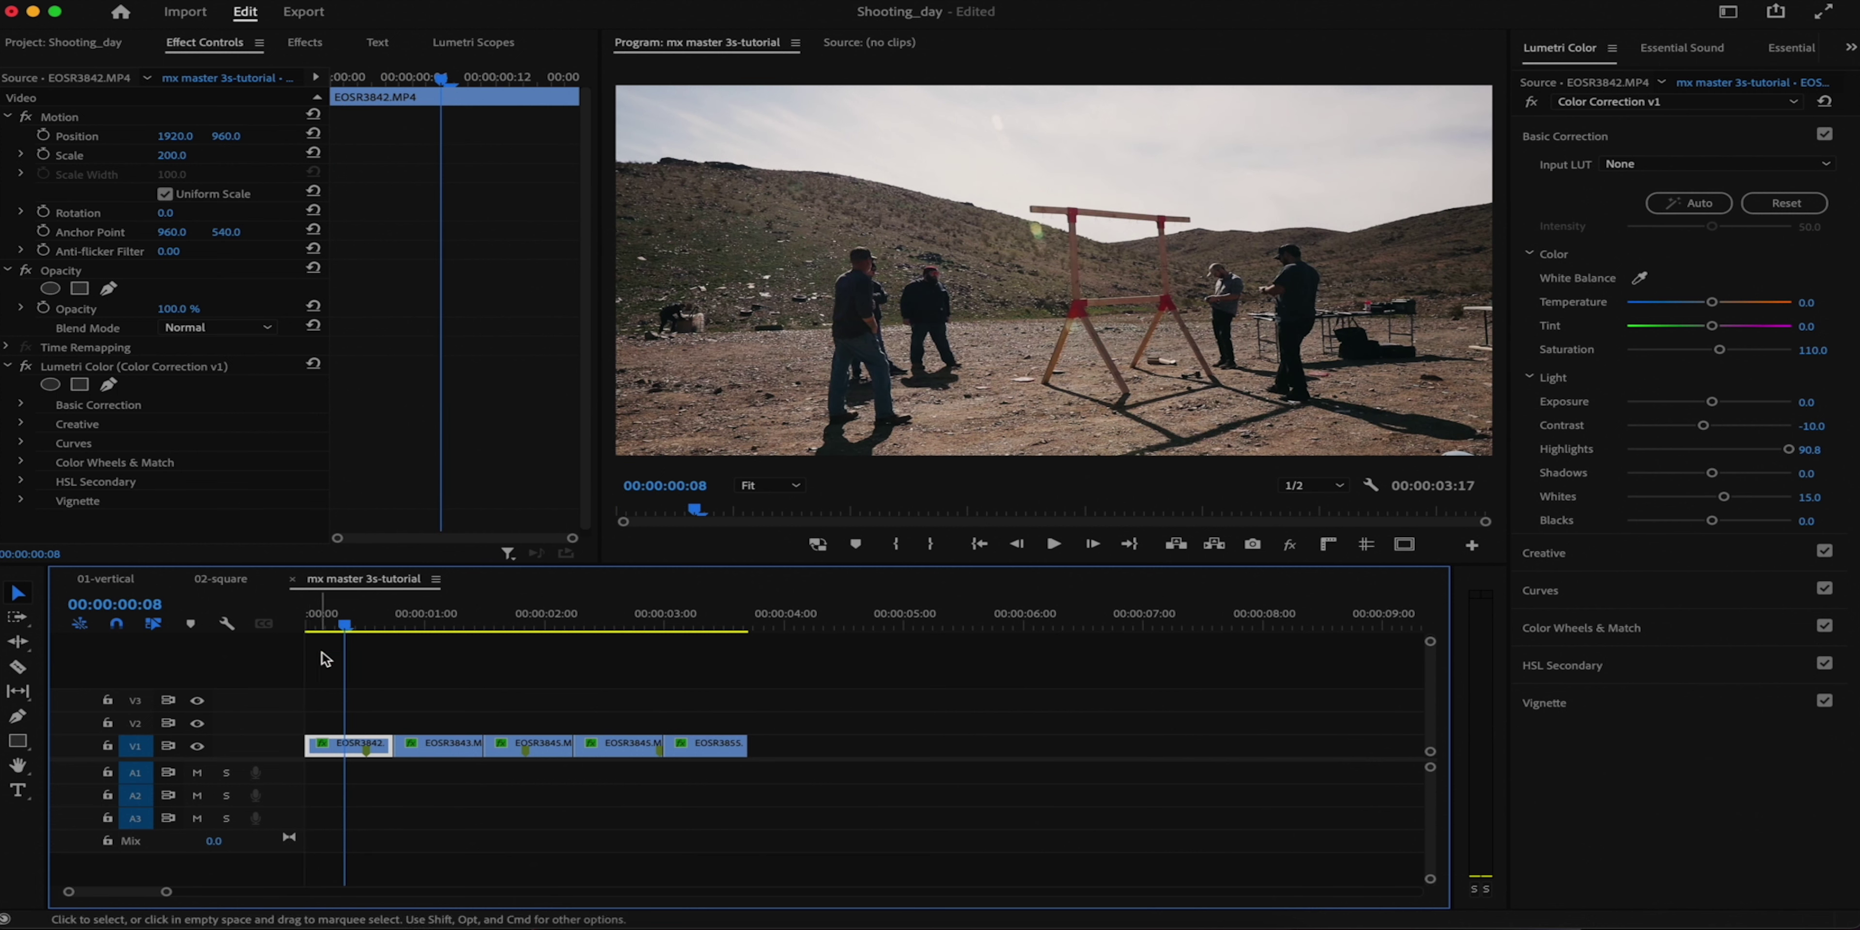
{"action": "key", "text": "super+k"}
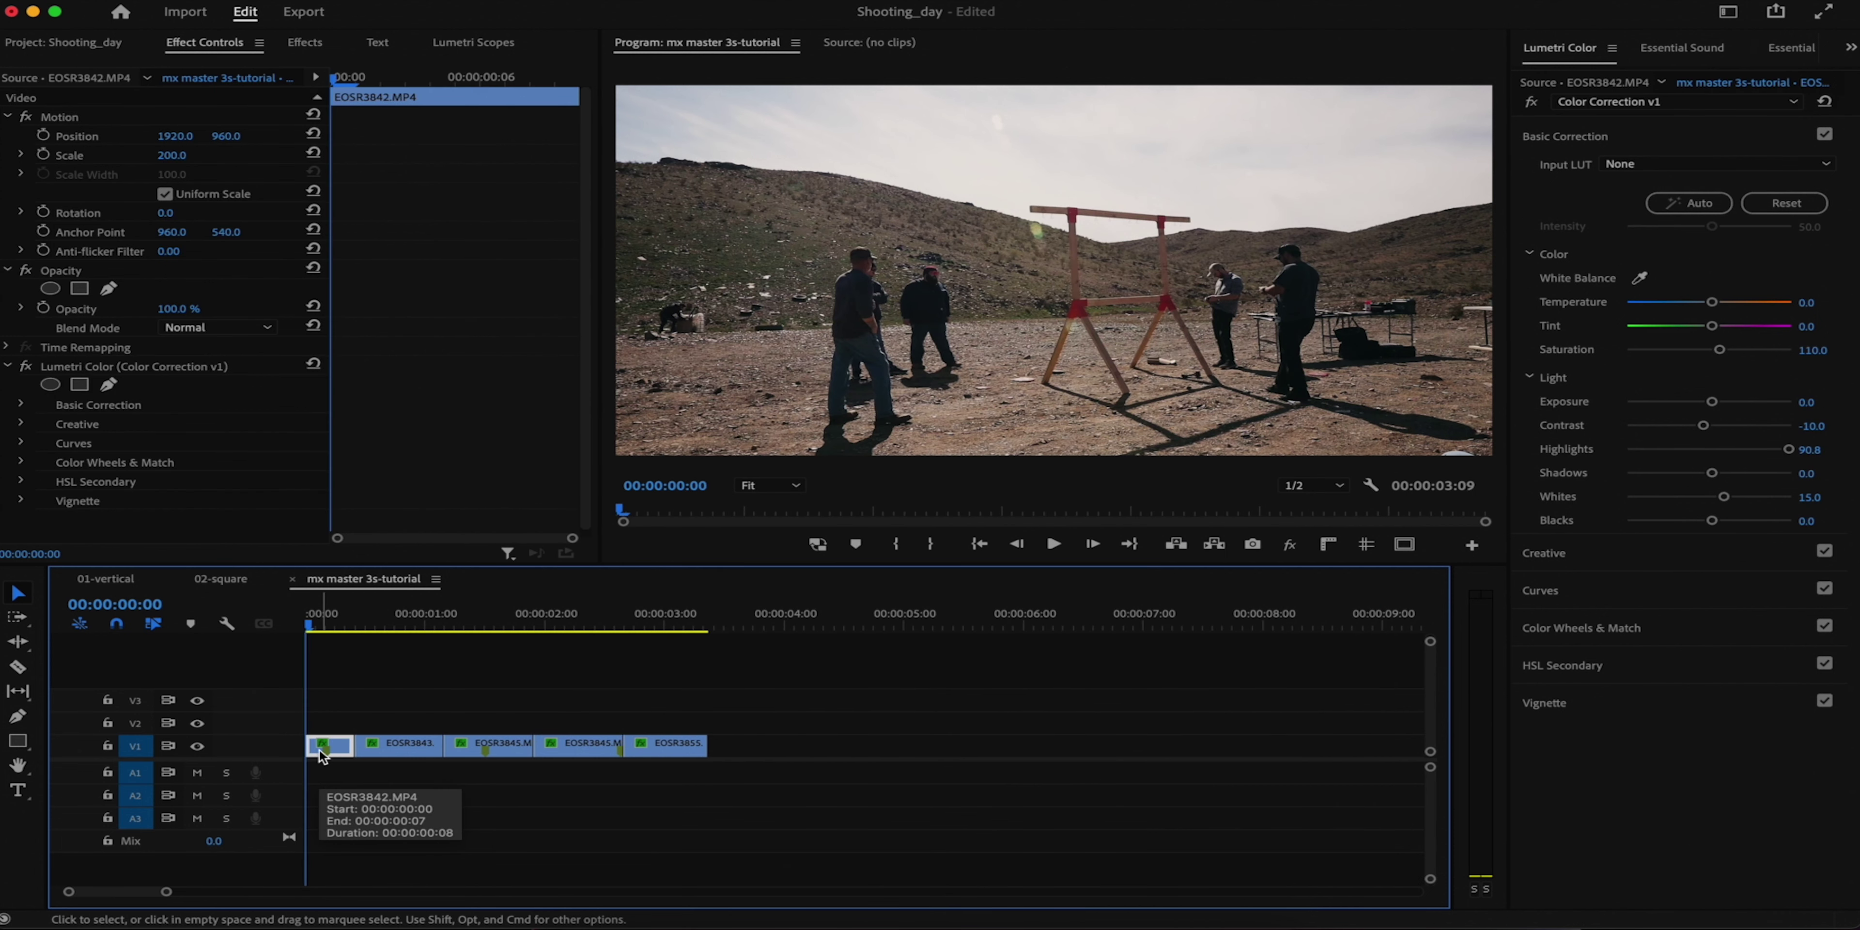
{"action": "key", "text": "shift+Delete"}
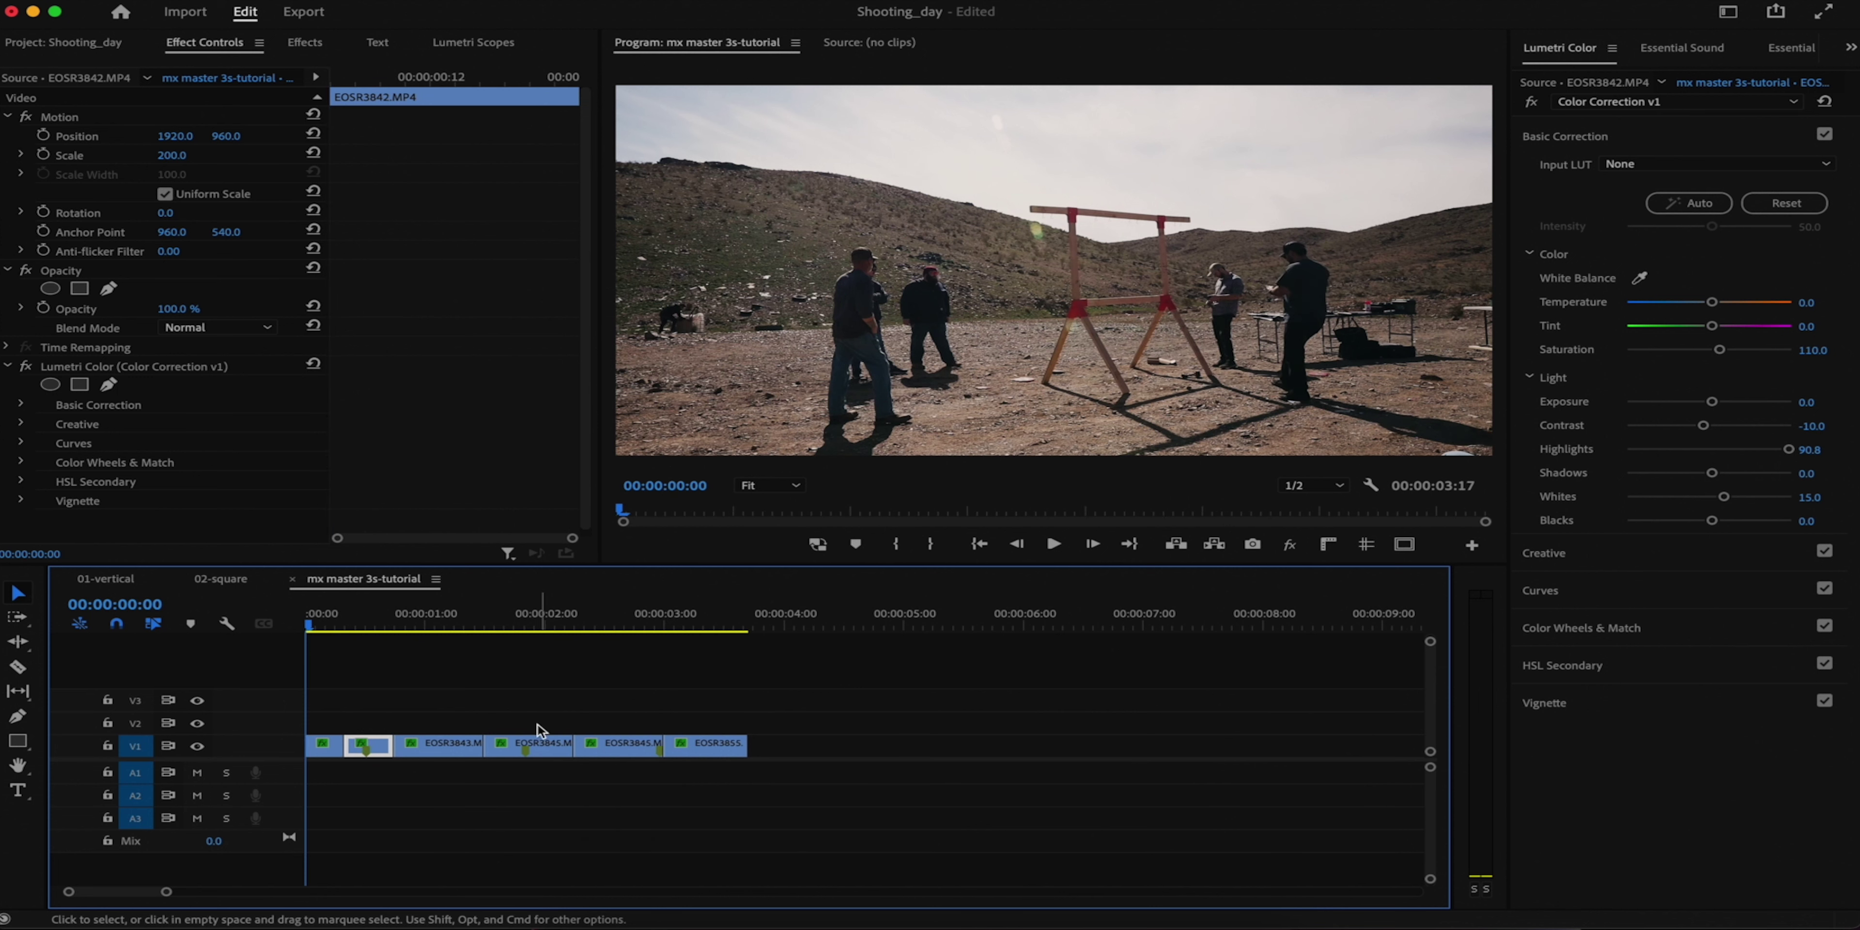
{"action": "key", "text": "super+z"}
{"action": "left_click", "coordinate": [375, 748]}
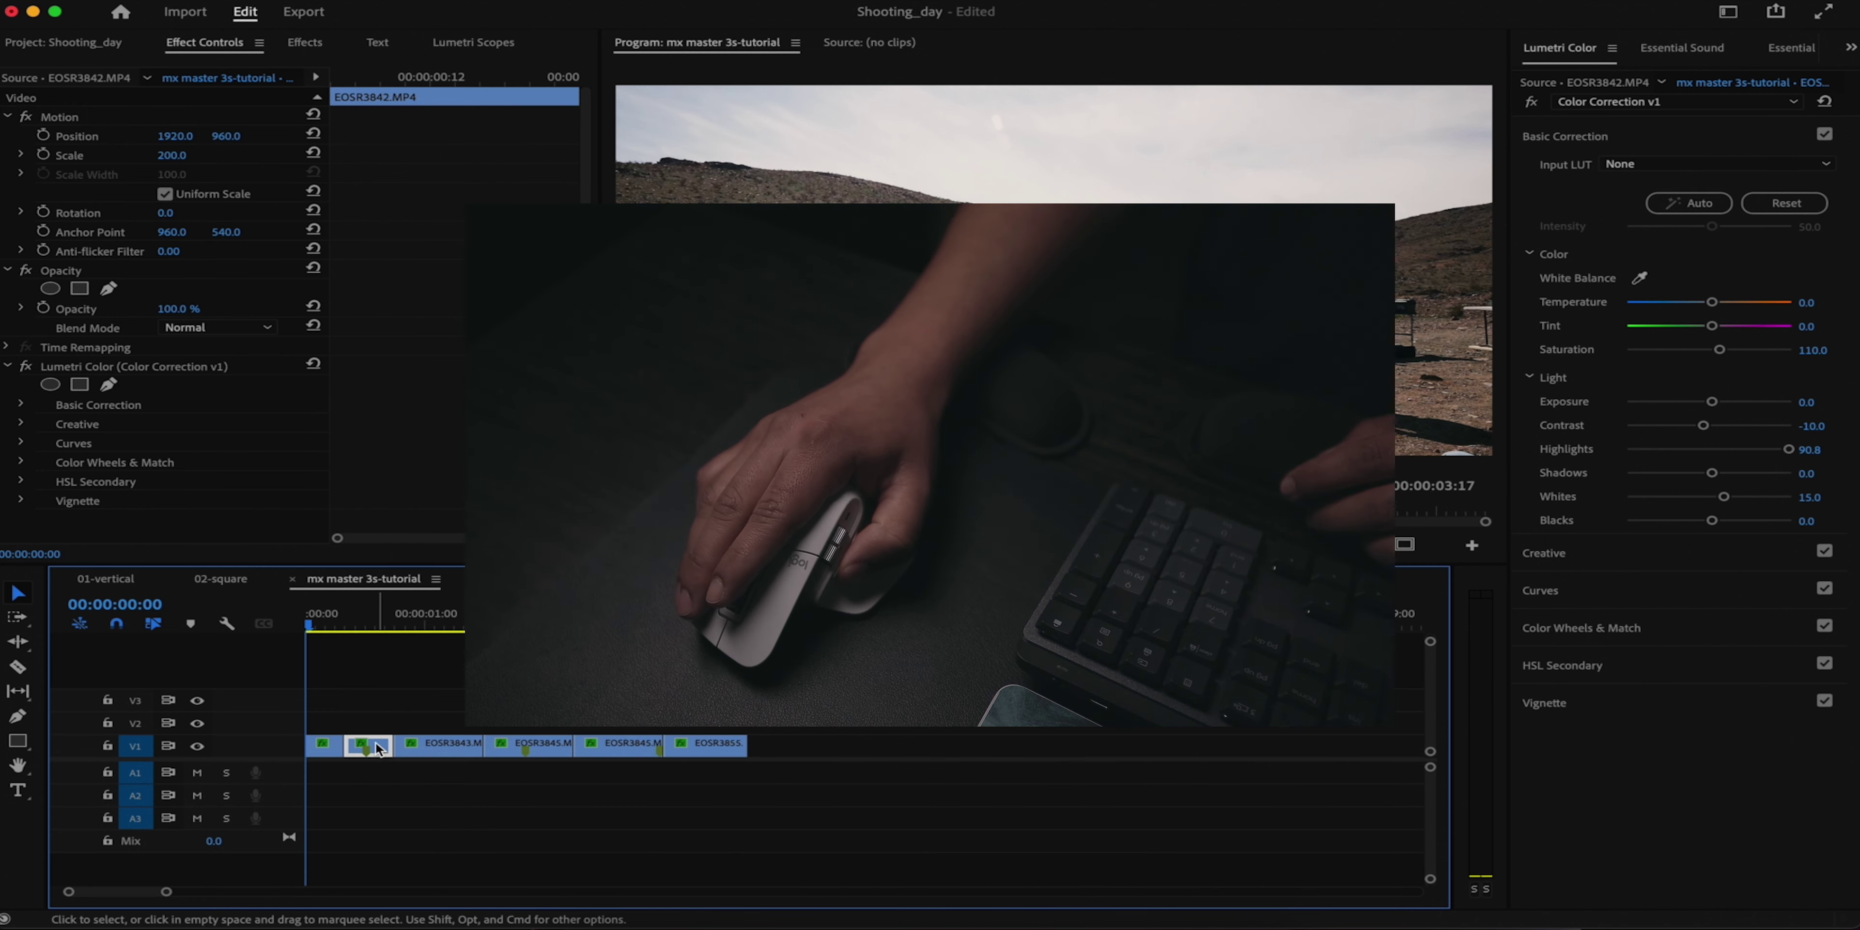
Step: Ripple delete the second V1 clip, shortening the sequence to 3:07, and play it back
{"action": "key", "text": "shift+Delete"}
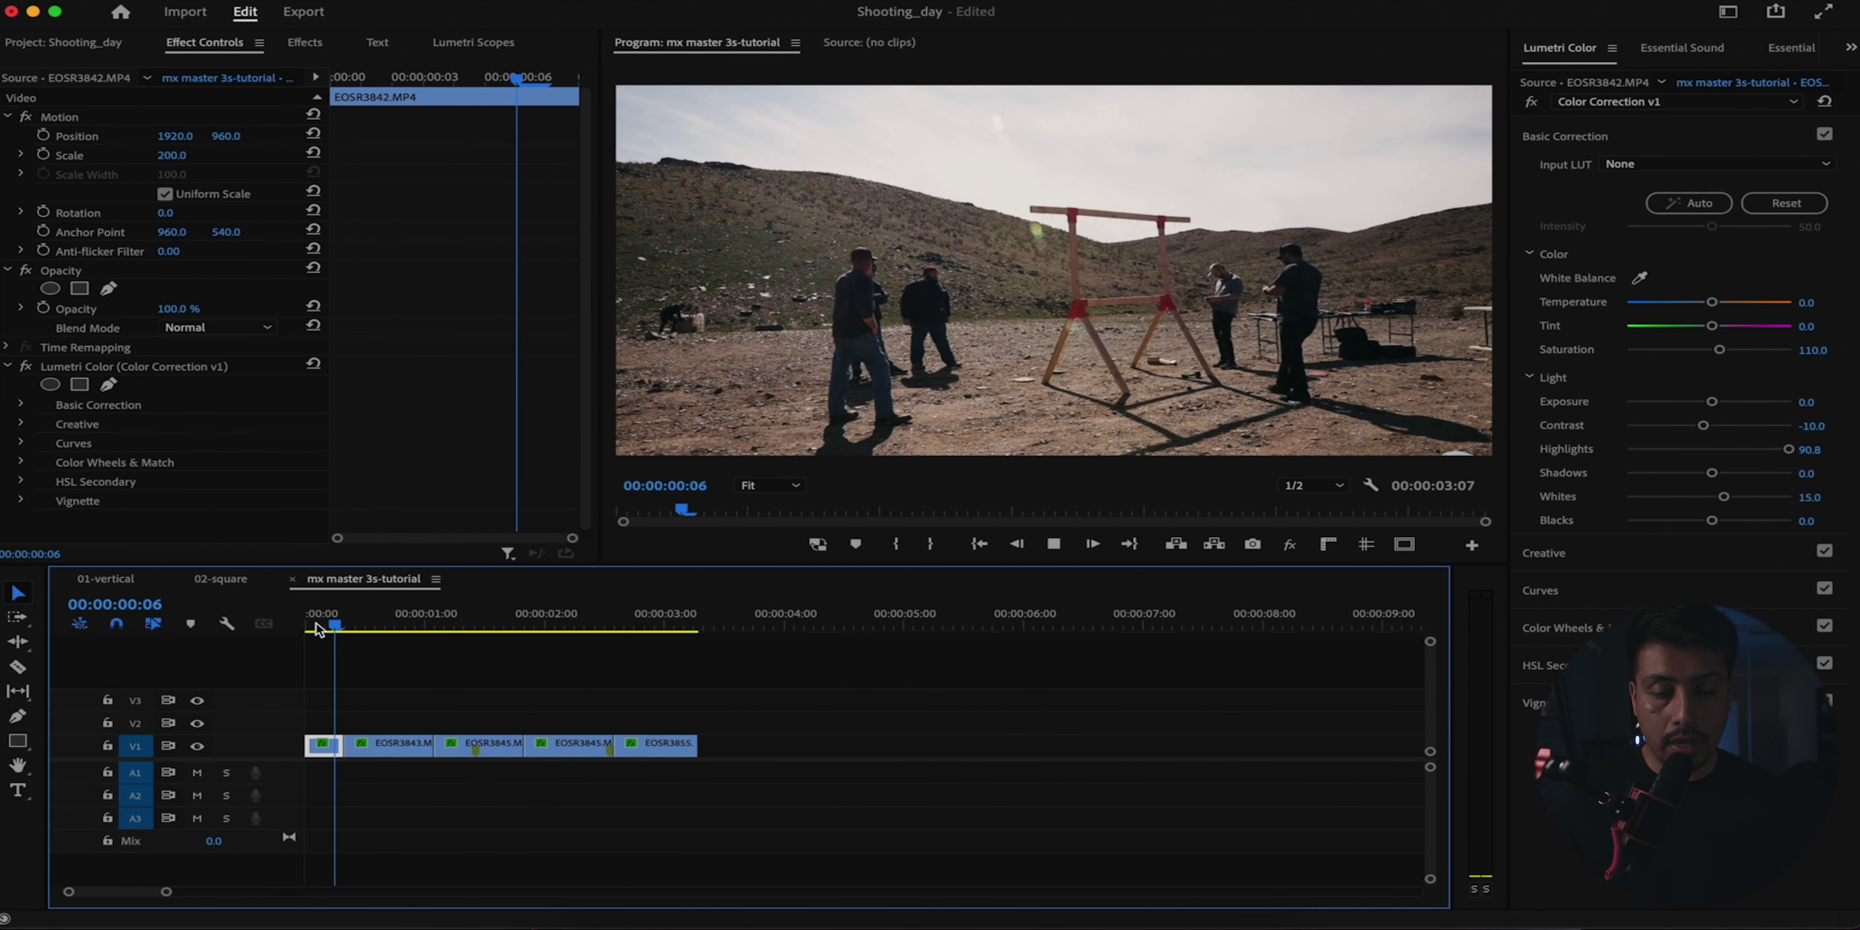
{"action": "key", "text": "space"}
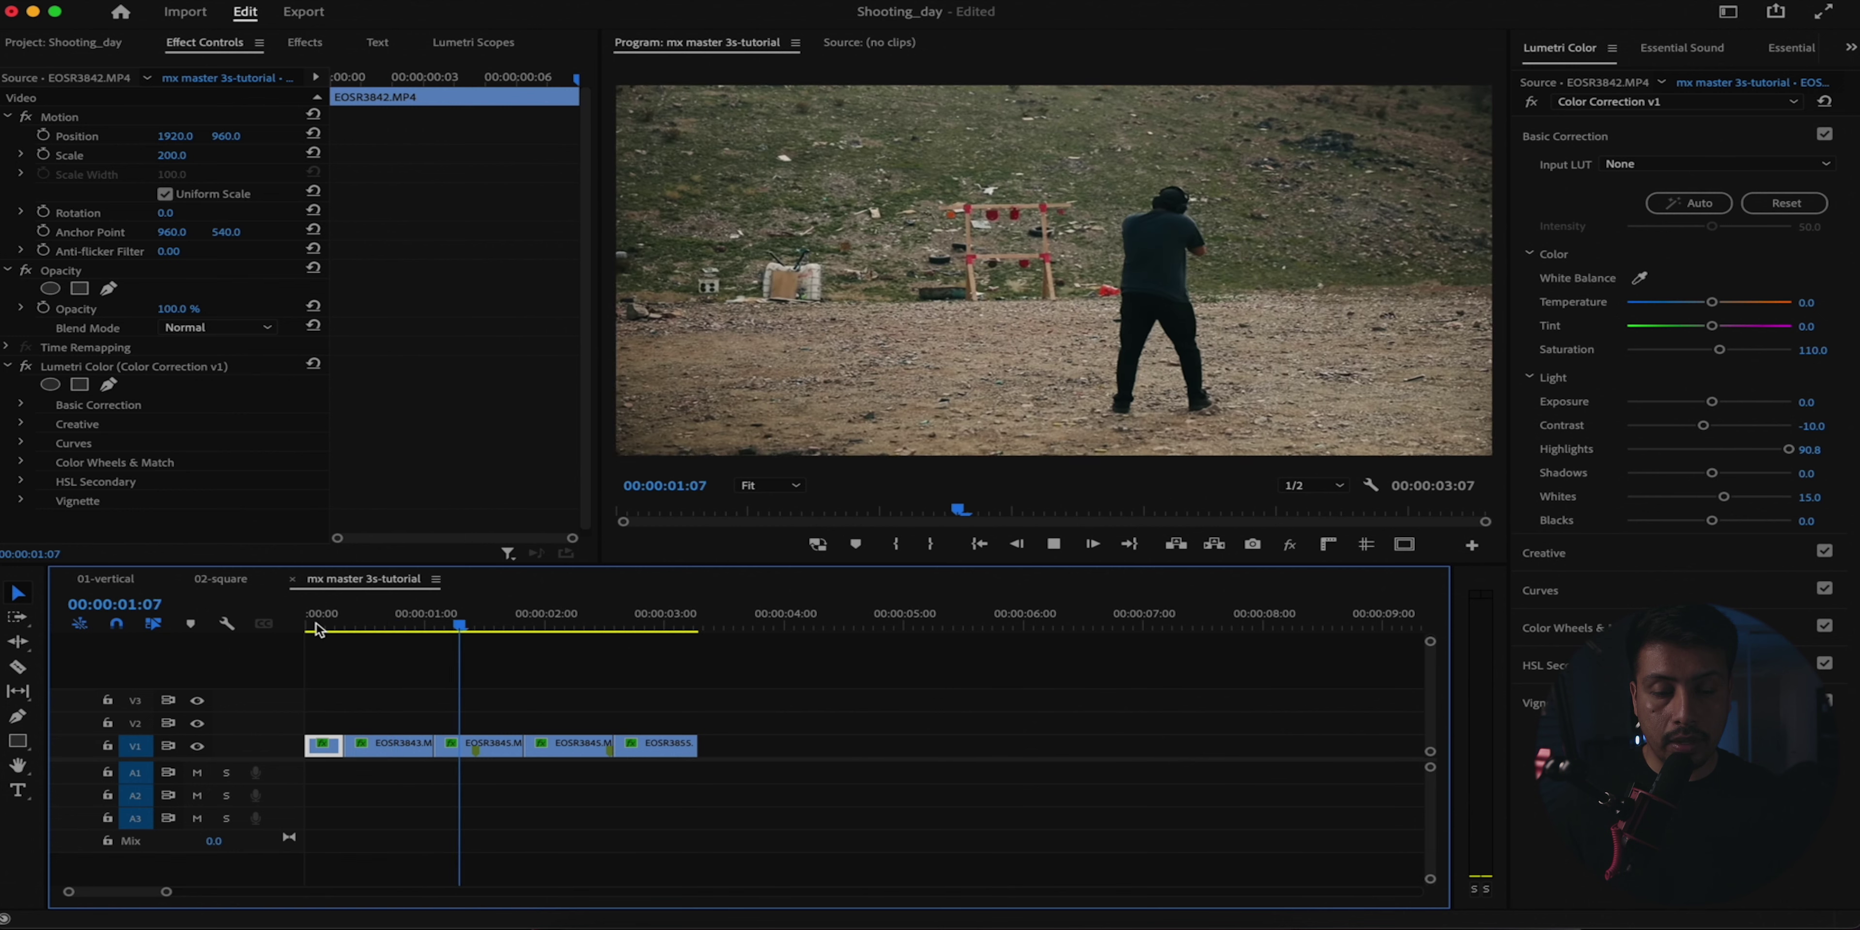
Step: Replay from the start, split EOSR3845 and ripple trim away the piece before the playhead
{"action": "key", "text": "space"}
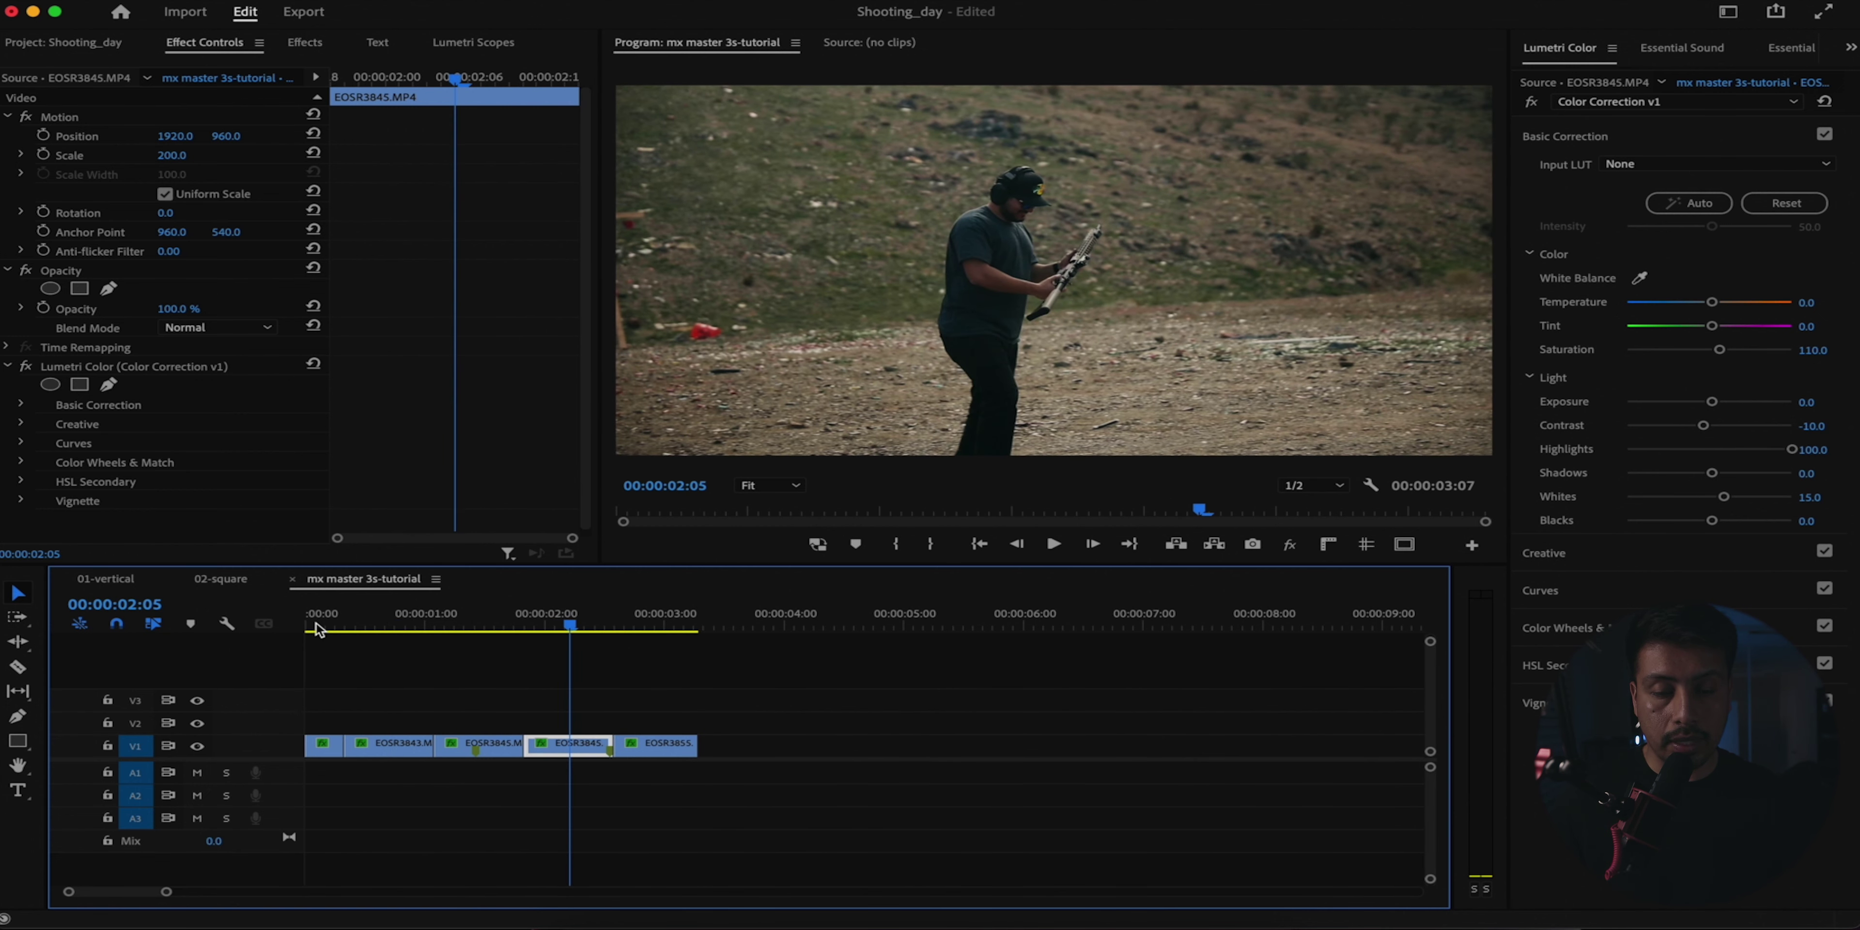
{"action": "left_click", "coordinate": [316, 629]}
{"action": "key", "text": "space"}
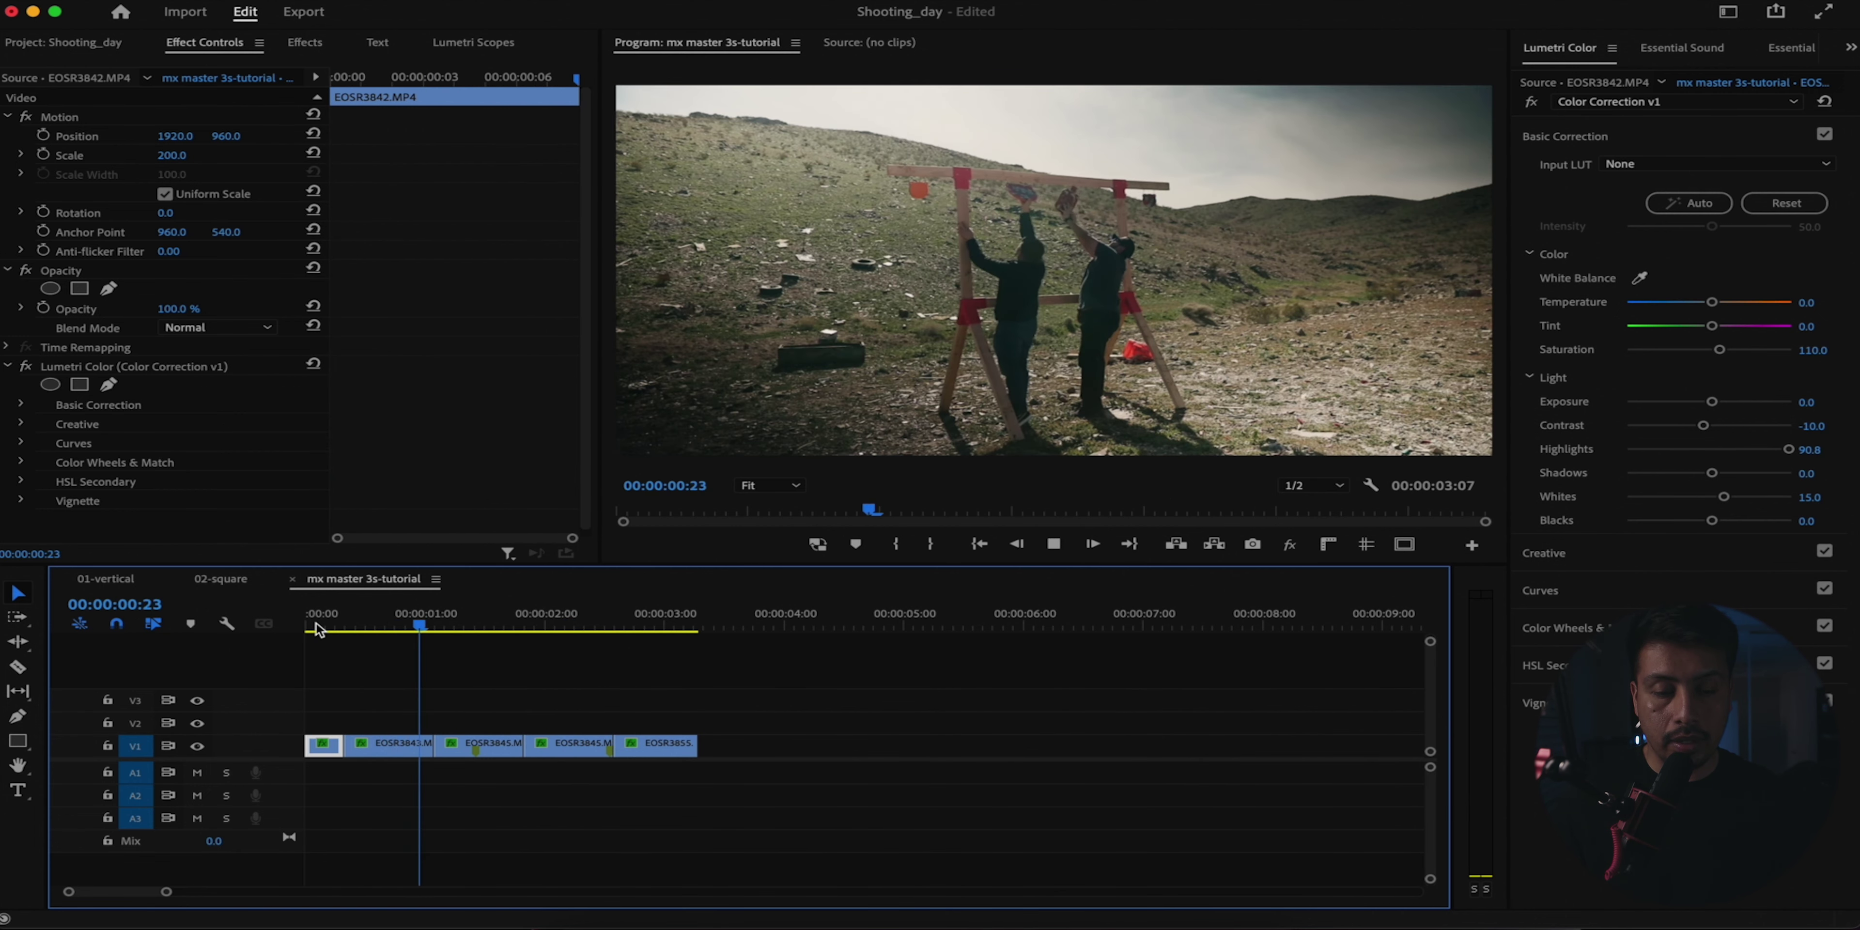
{"action": "key", "text": "super+k"}
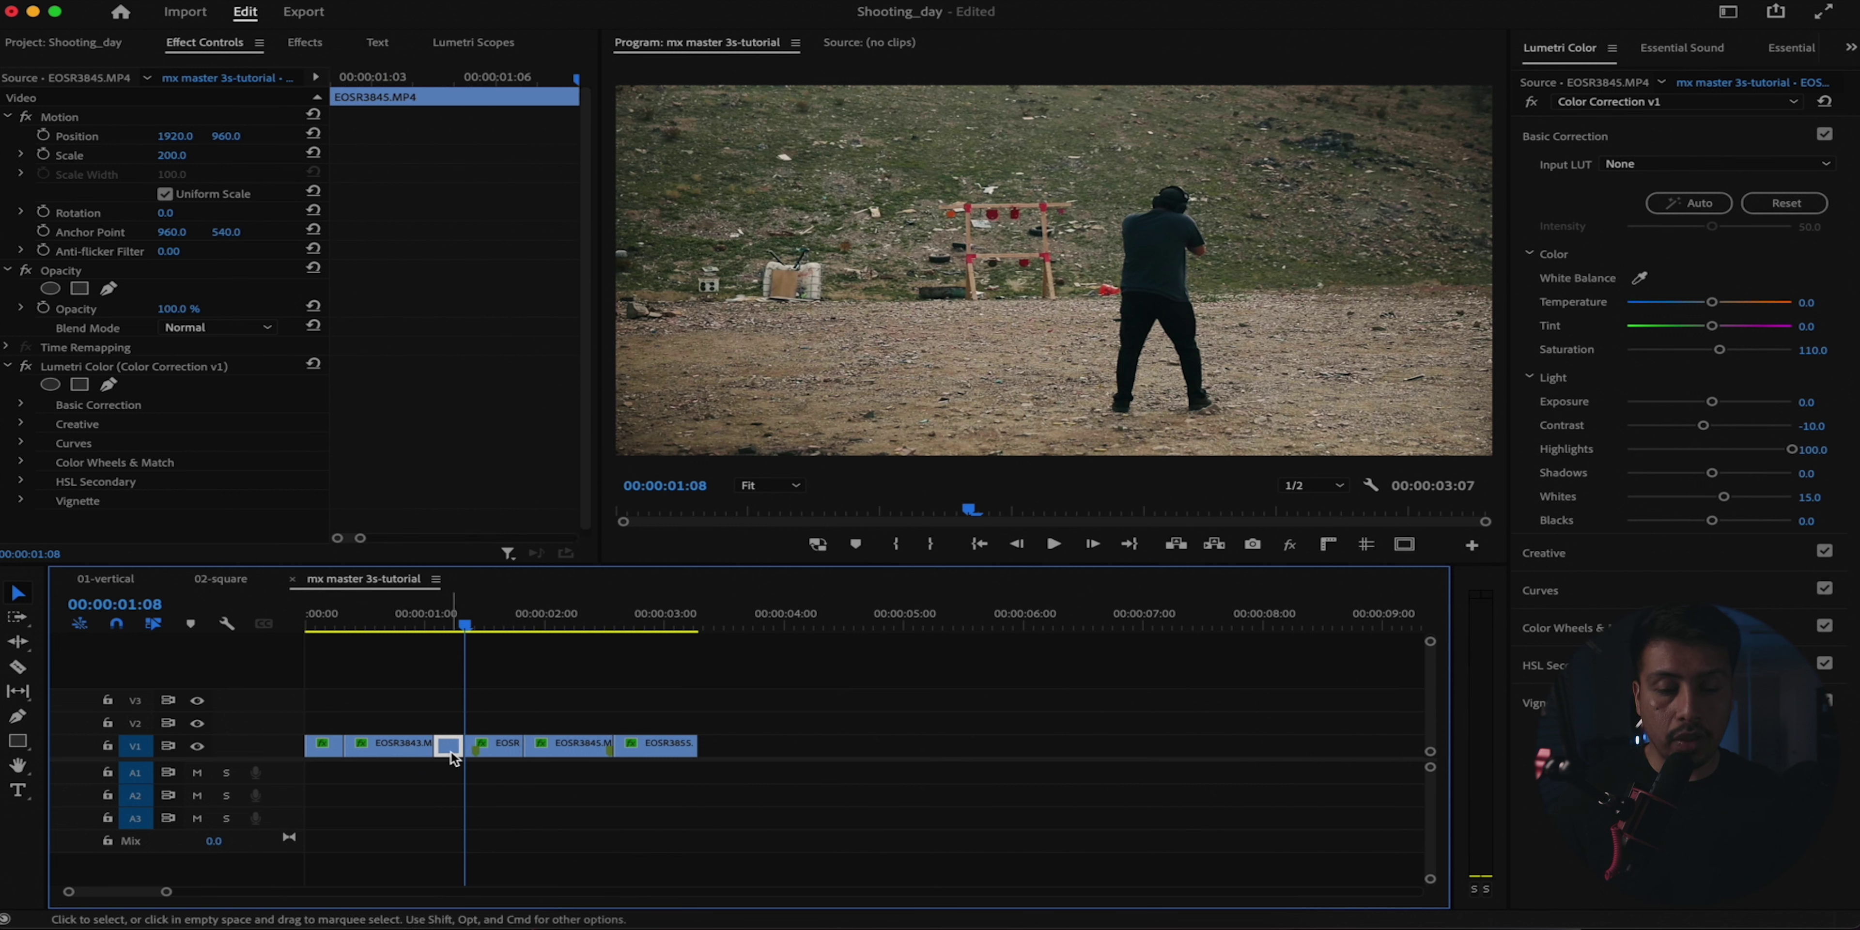
{"action": "key", "text": "q"}
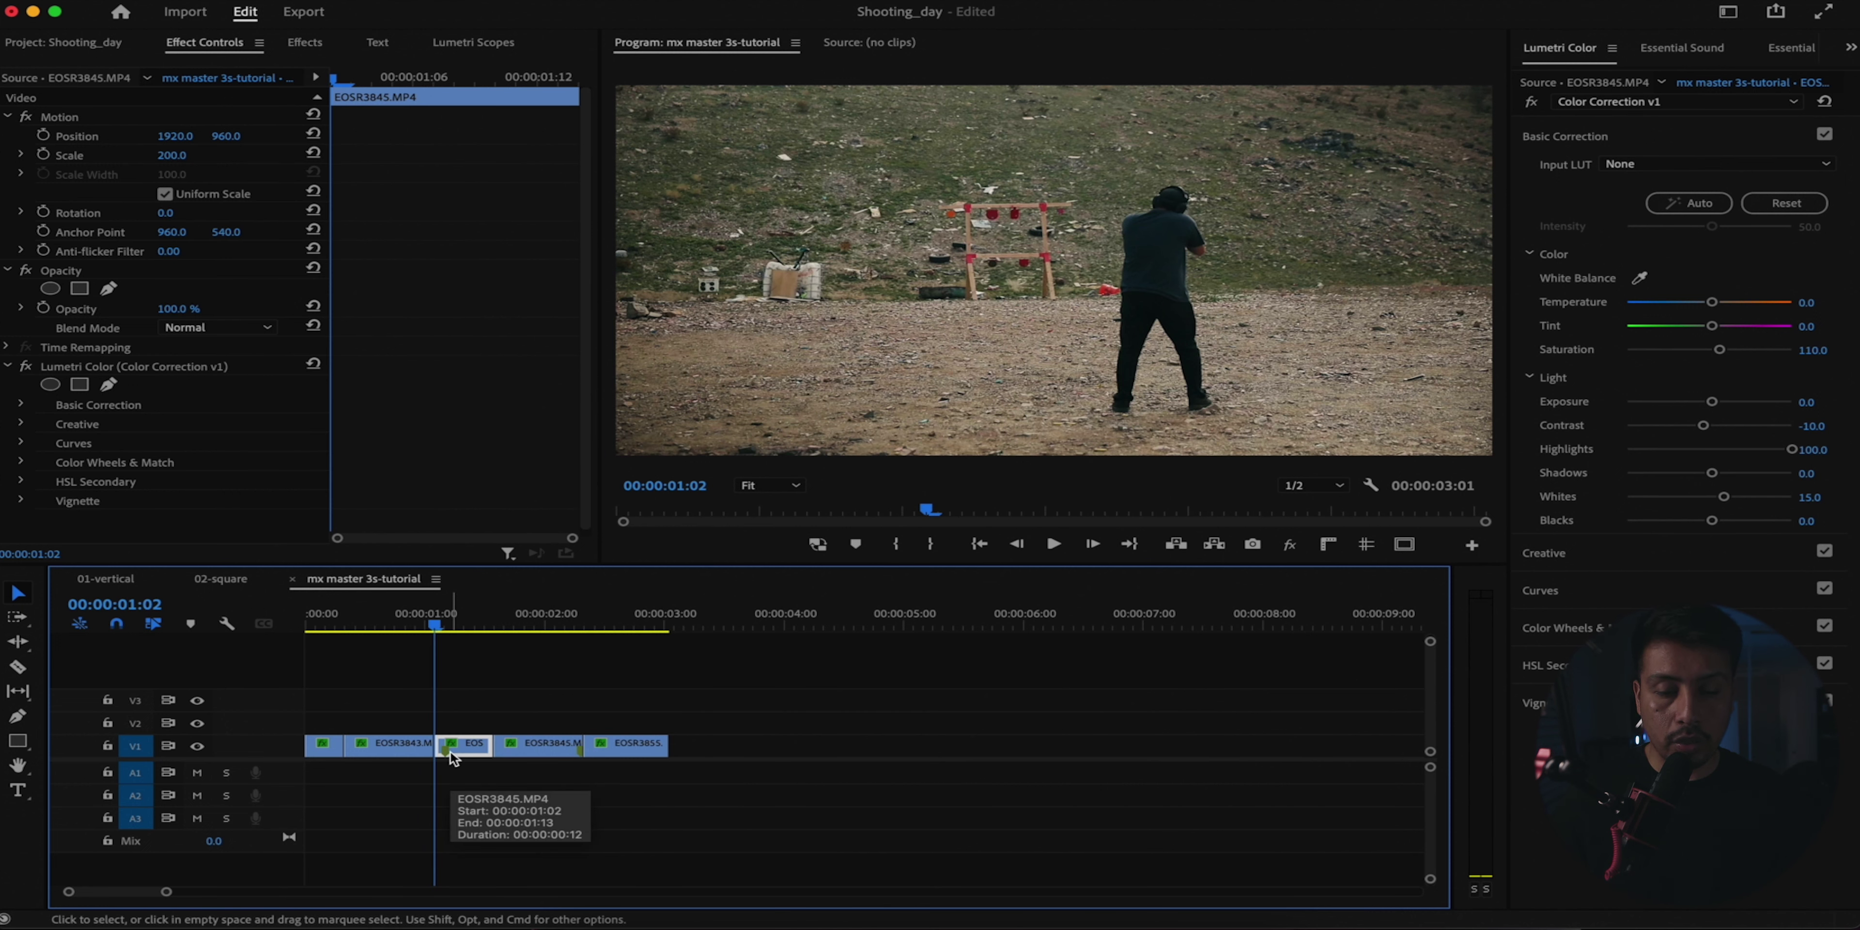
Step: Split EOSR3845 again and ripple delete the short piece after the cut, reaching 2:18
{"action": "key", "text": "space"}
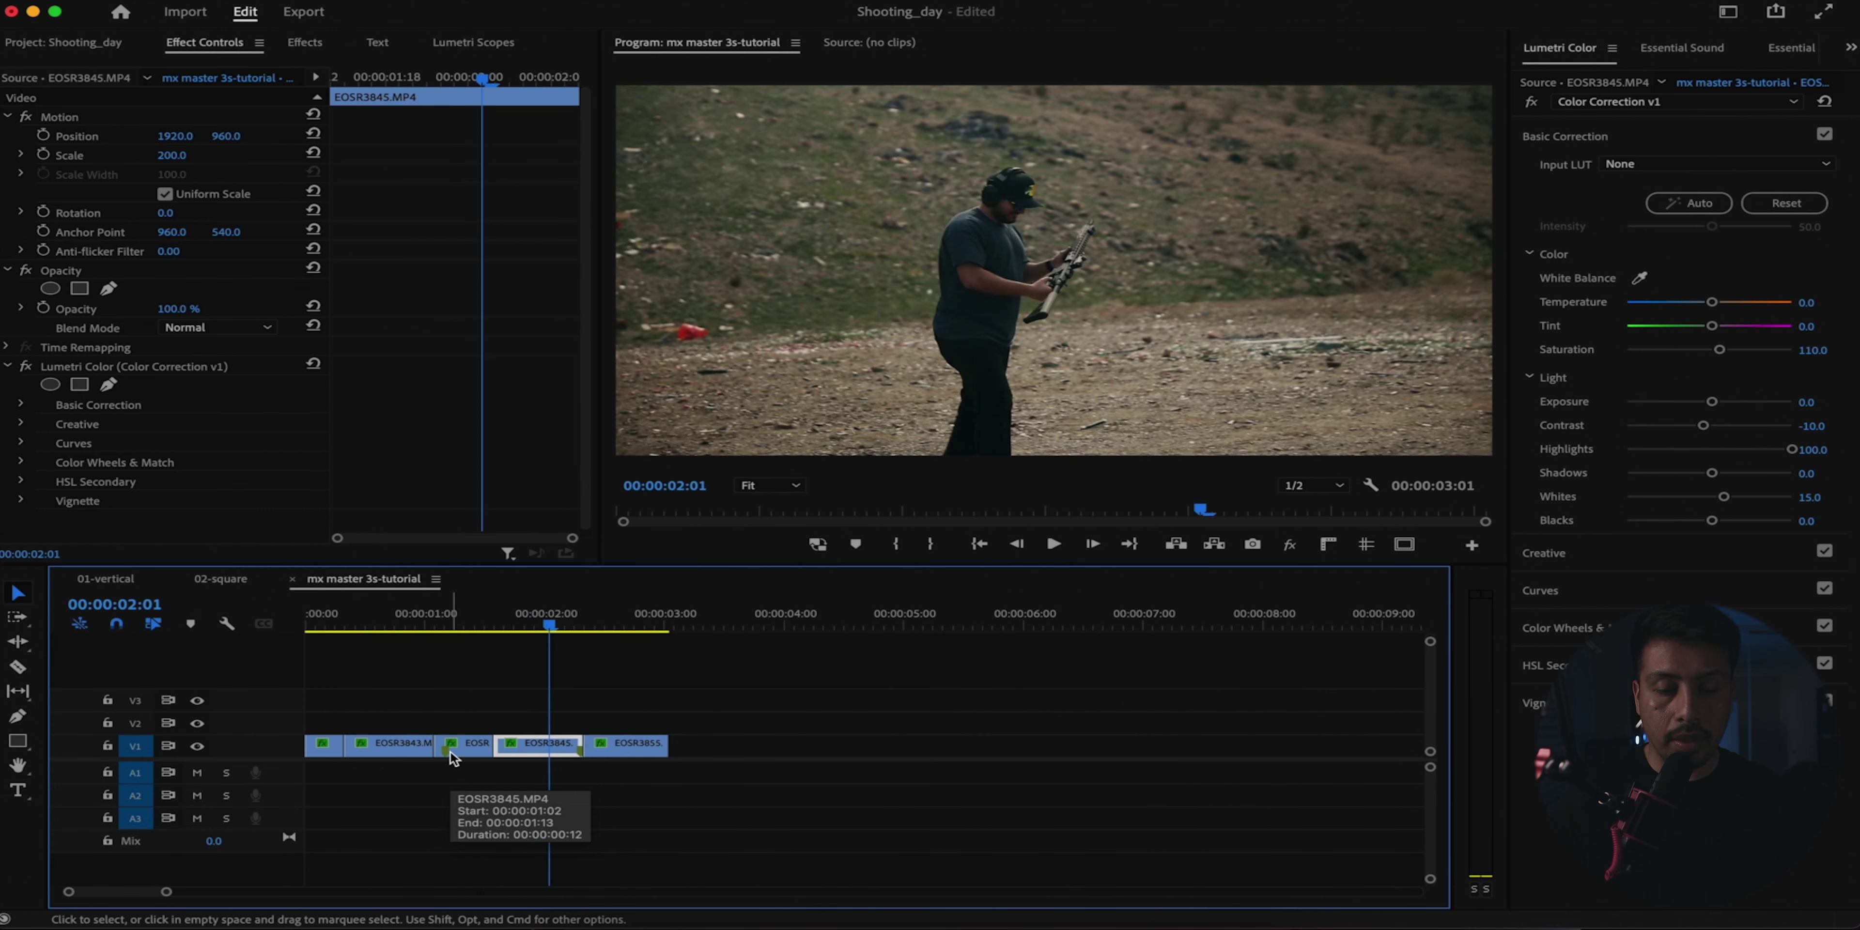
{"action": "key", "text": "super+k"}
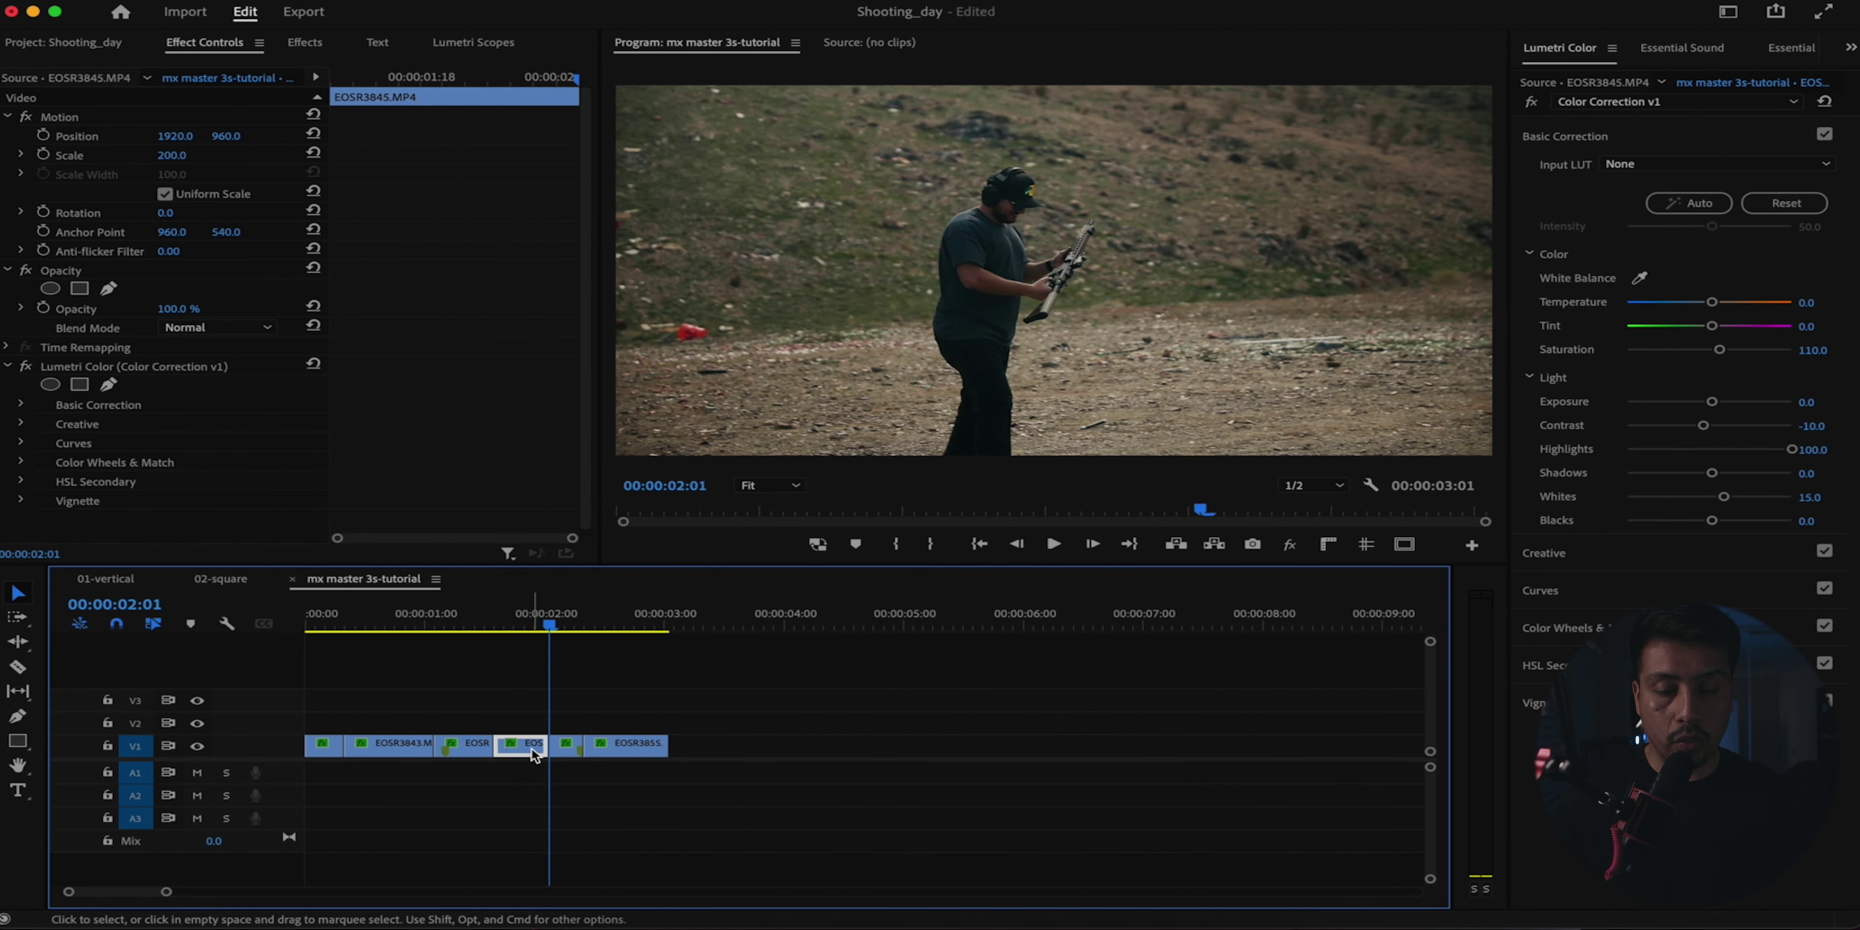
{"action": "left_click", "coordinate": [573, 751]}
{"action": "key", "text": "alt+BackSpace"}
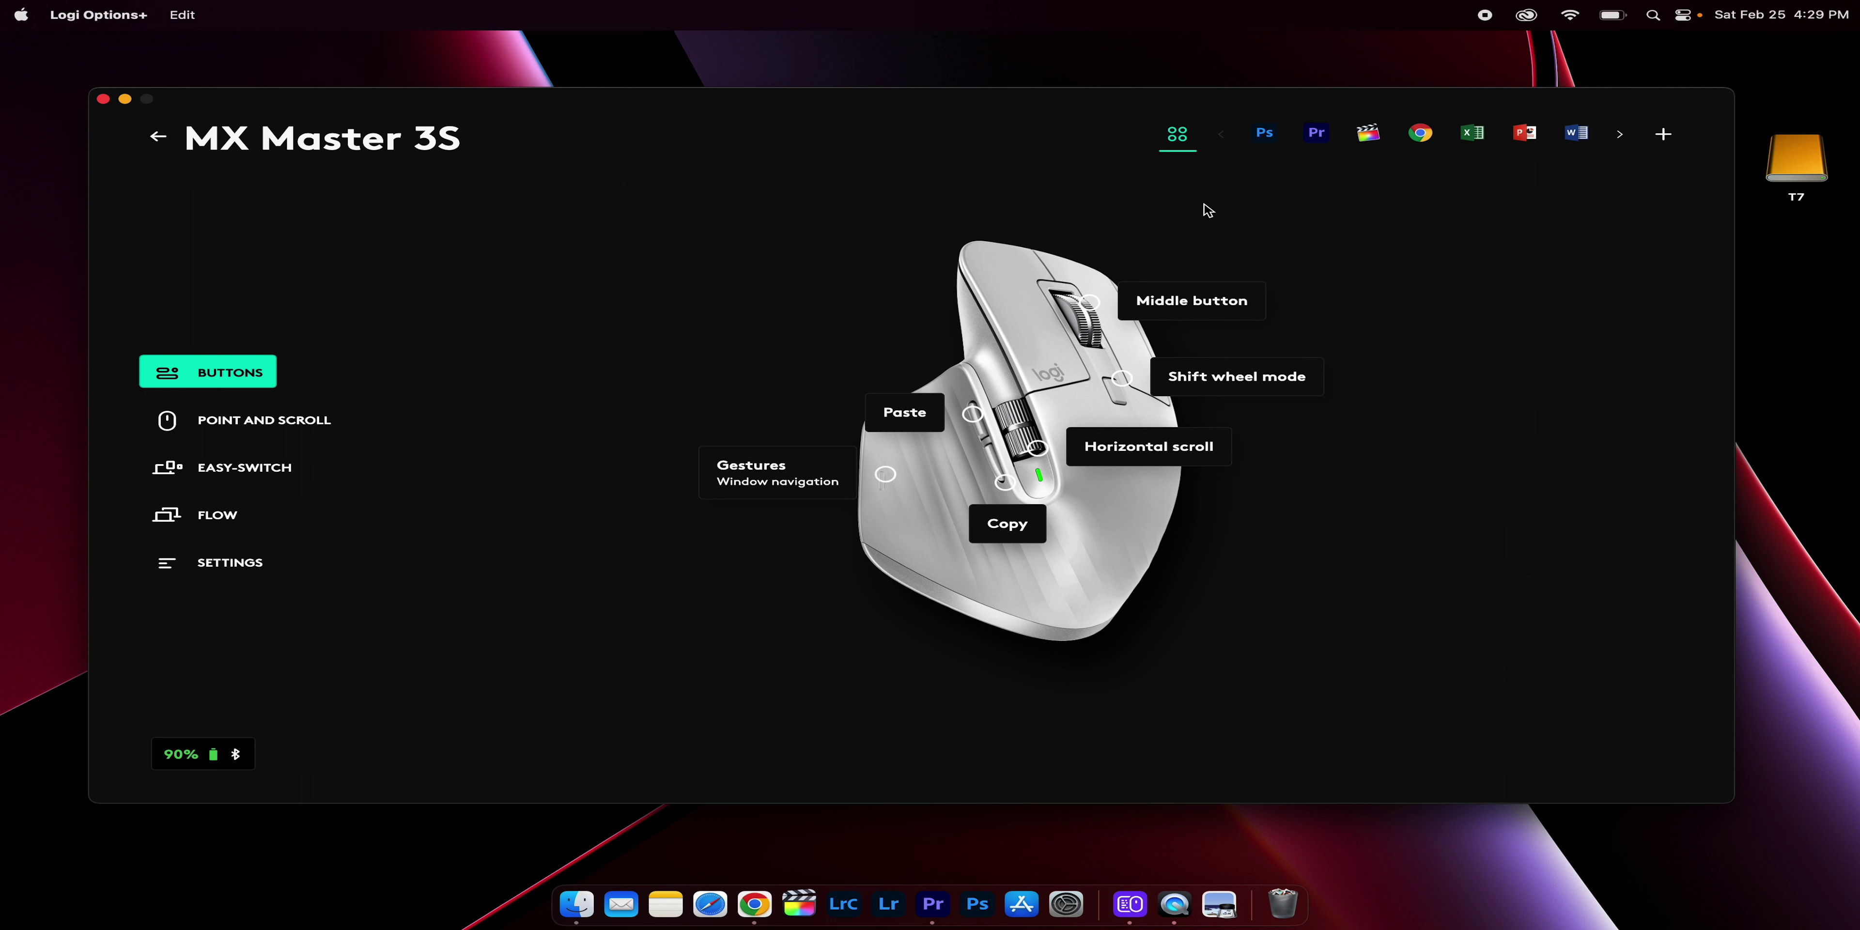
Step: Switch the MX Master 3S buttons page to the Pr application profile
{"action": "left_click", "coordinate": [1317, 132]}
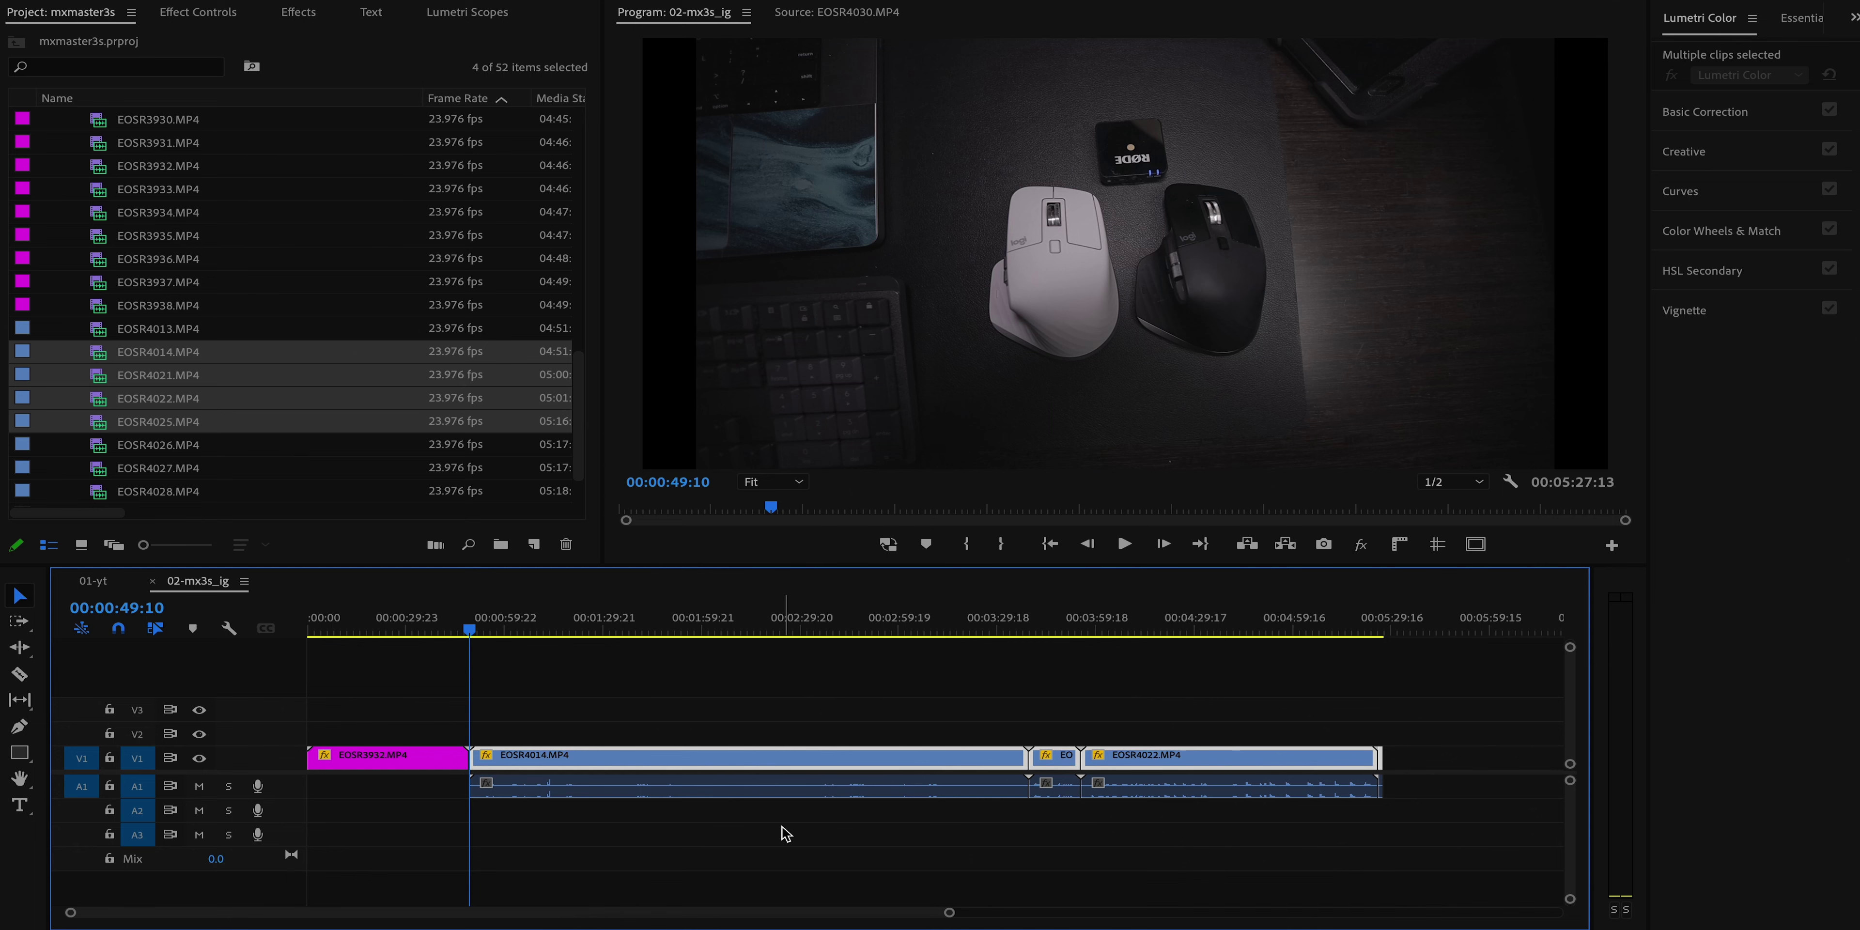
Step: Marquee-select the three audio clips on A1 and scroll the timeline left
{"action": "left_click_drag", "start_coordinate": [786, 834], "coordinate": [1397, 787]}
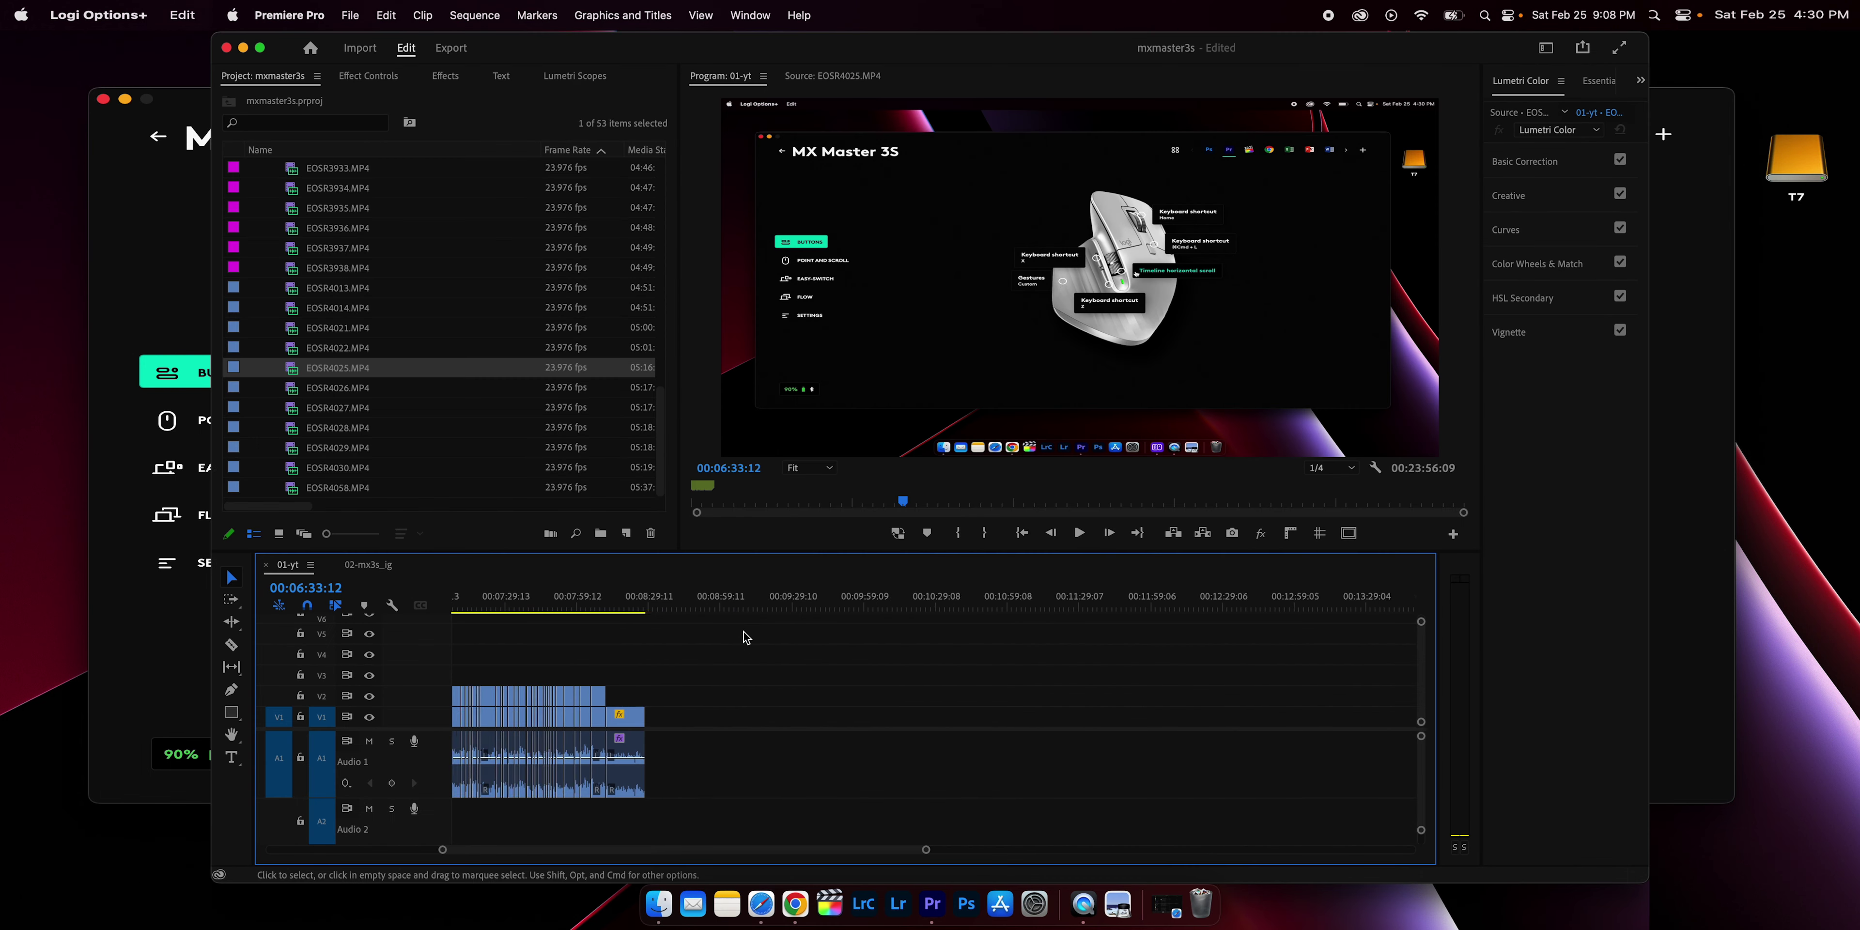
{"action": "scroll", "coordinate": [747, 638], "scroll_direction": "left", "scroll_amount": 10}
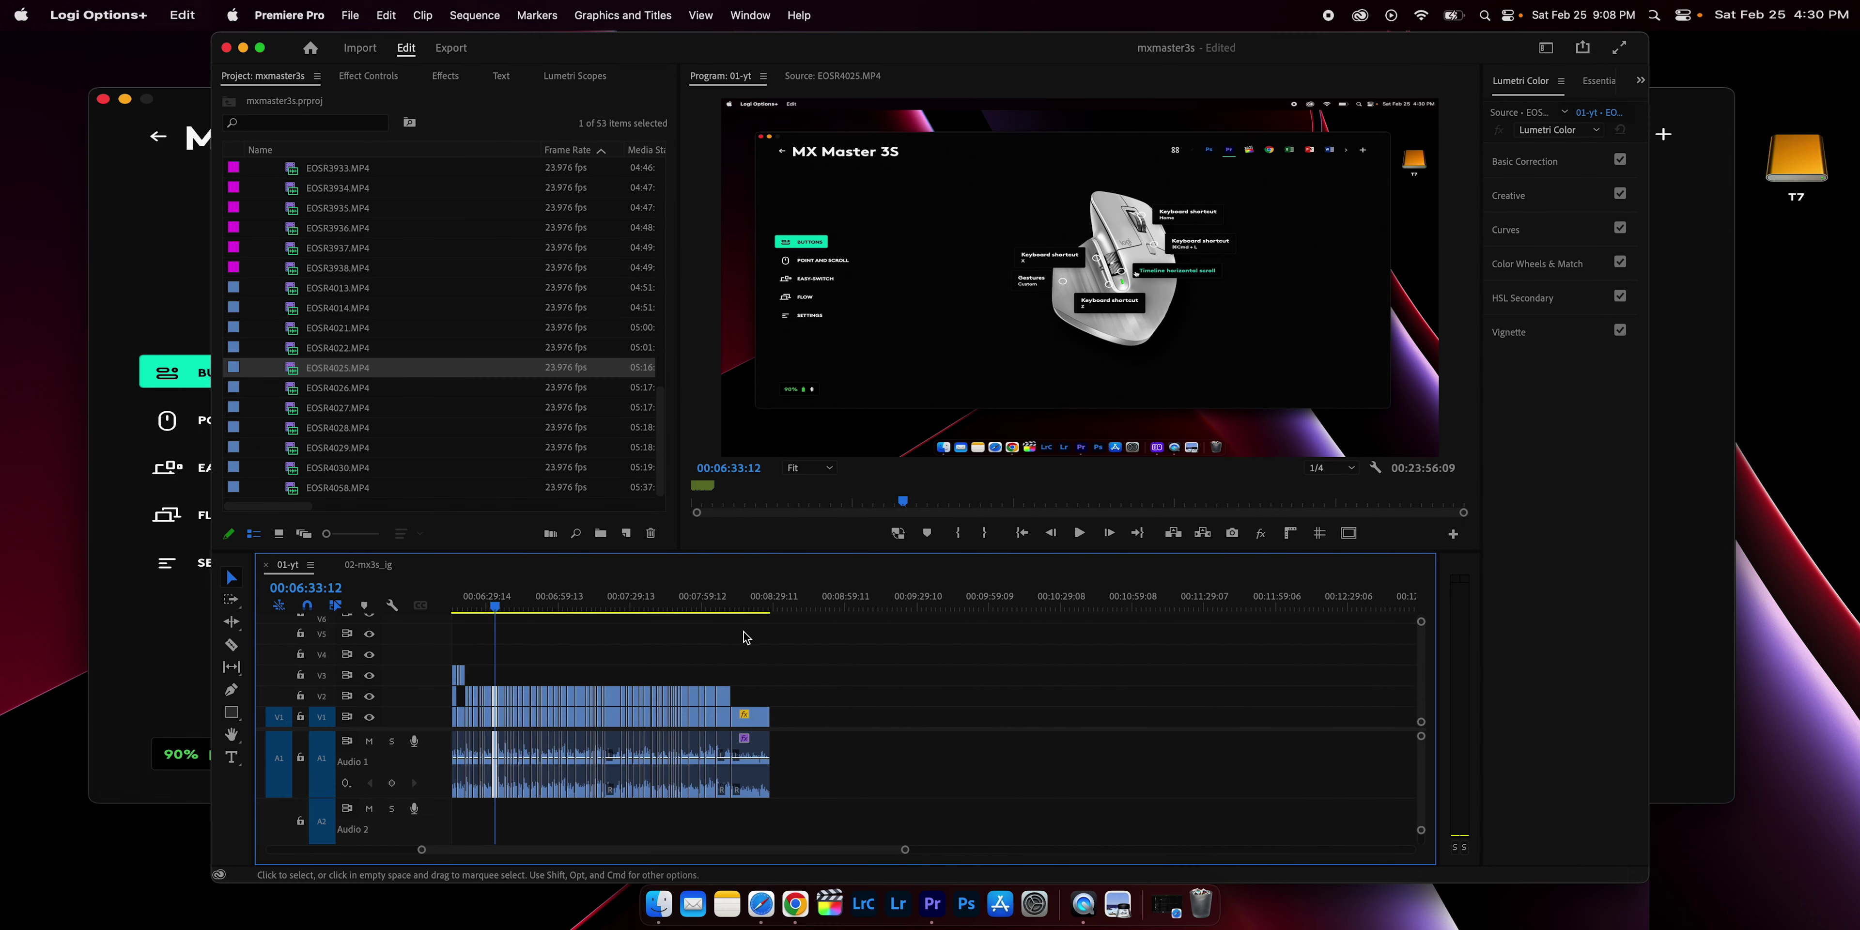
{"action": "scroll", "coordinate": [746, 638], "scroll_direction": "left", "scroll_amount": 5}
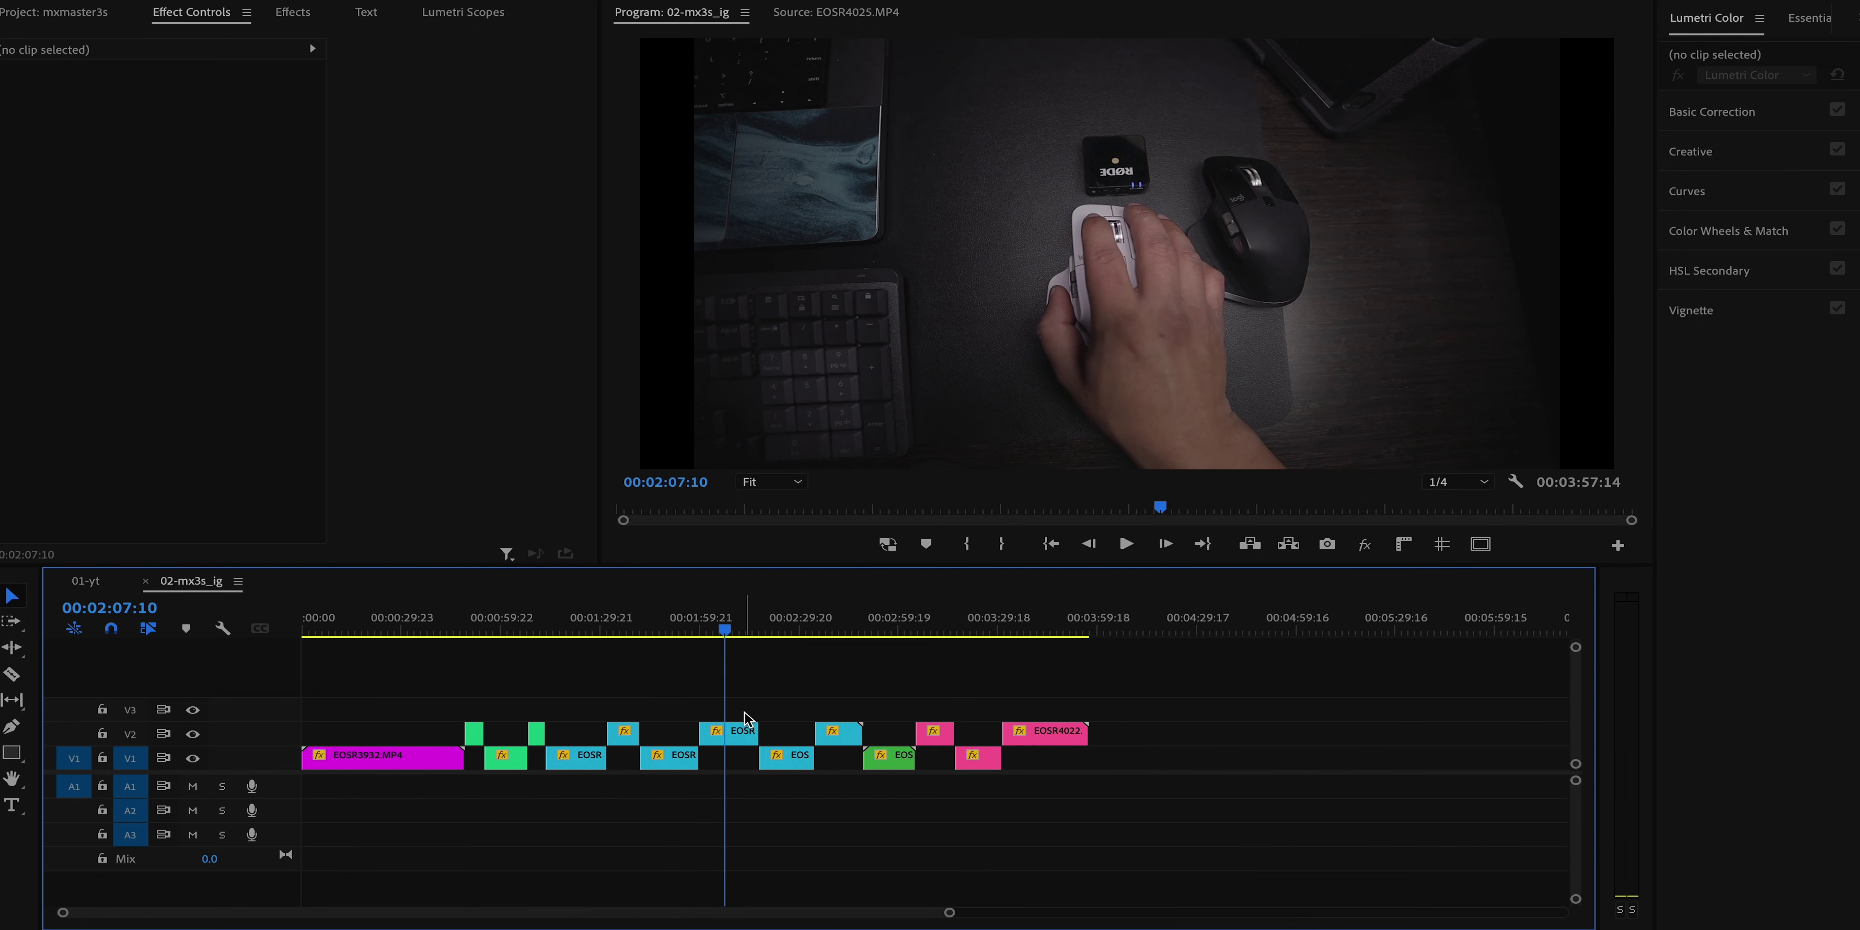
Step: Split the V2 clip at the playhead, ripple delete the short piece, and preview playback
{"action": "key", "text": "ctrl+k"}
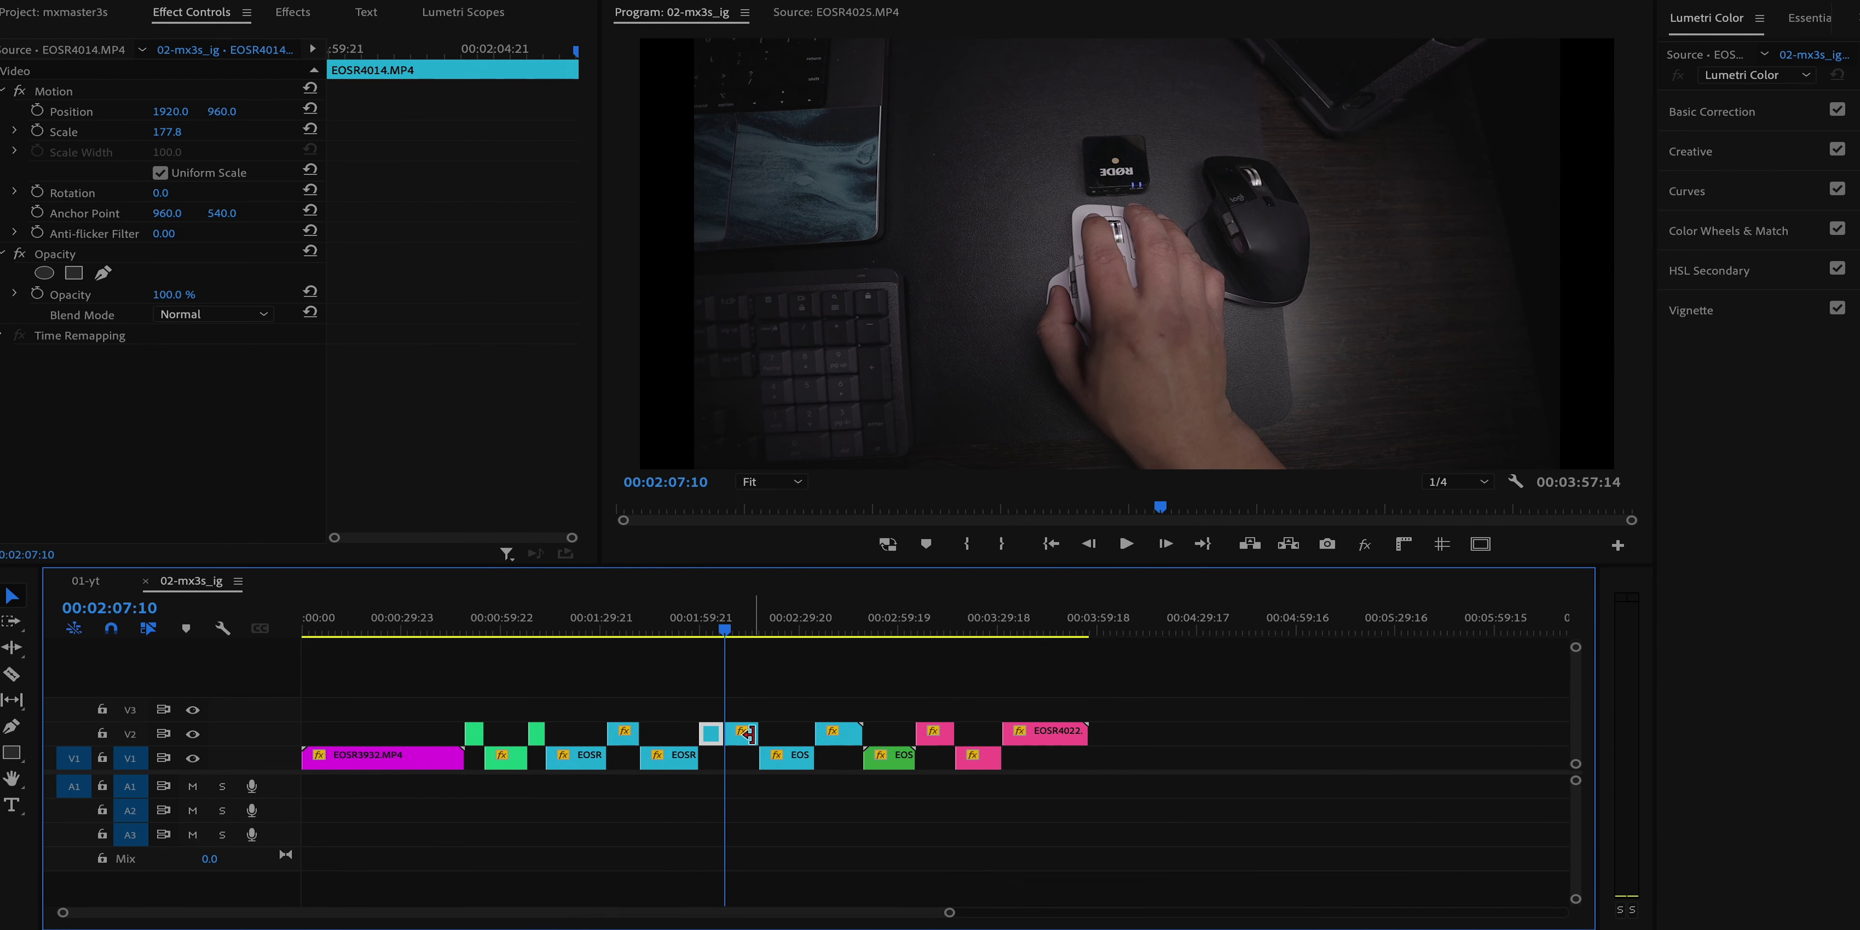
{"action": "key", "text": "shift+Delete"}
{"action": "left_click", "coordinate": [814, 742]}
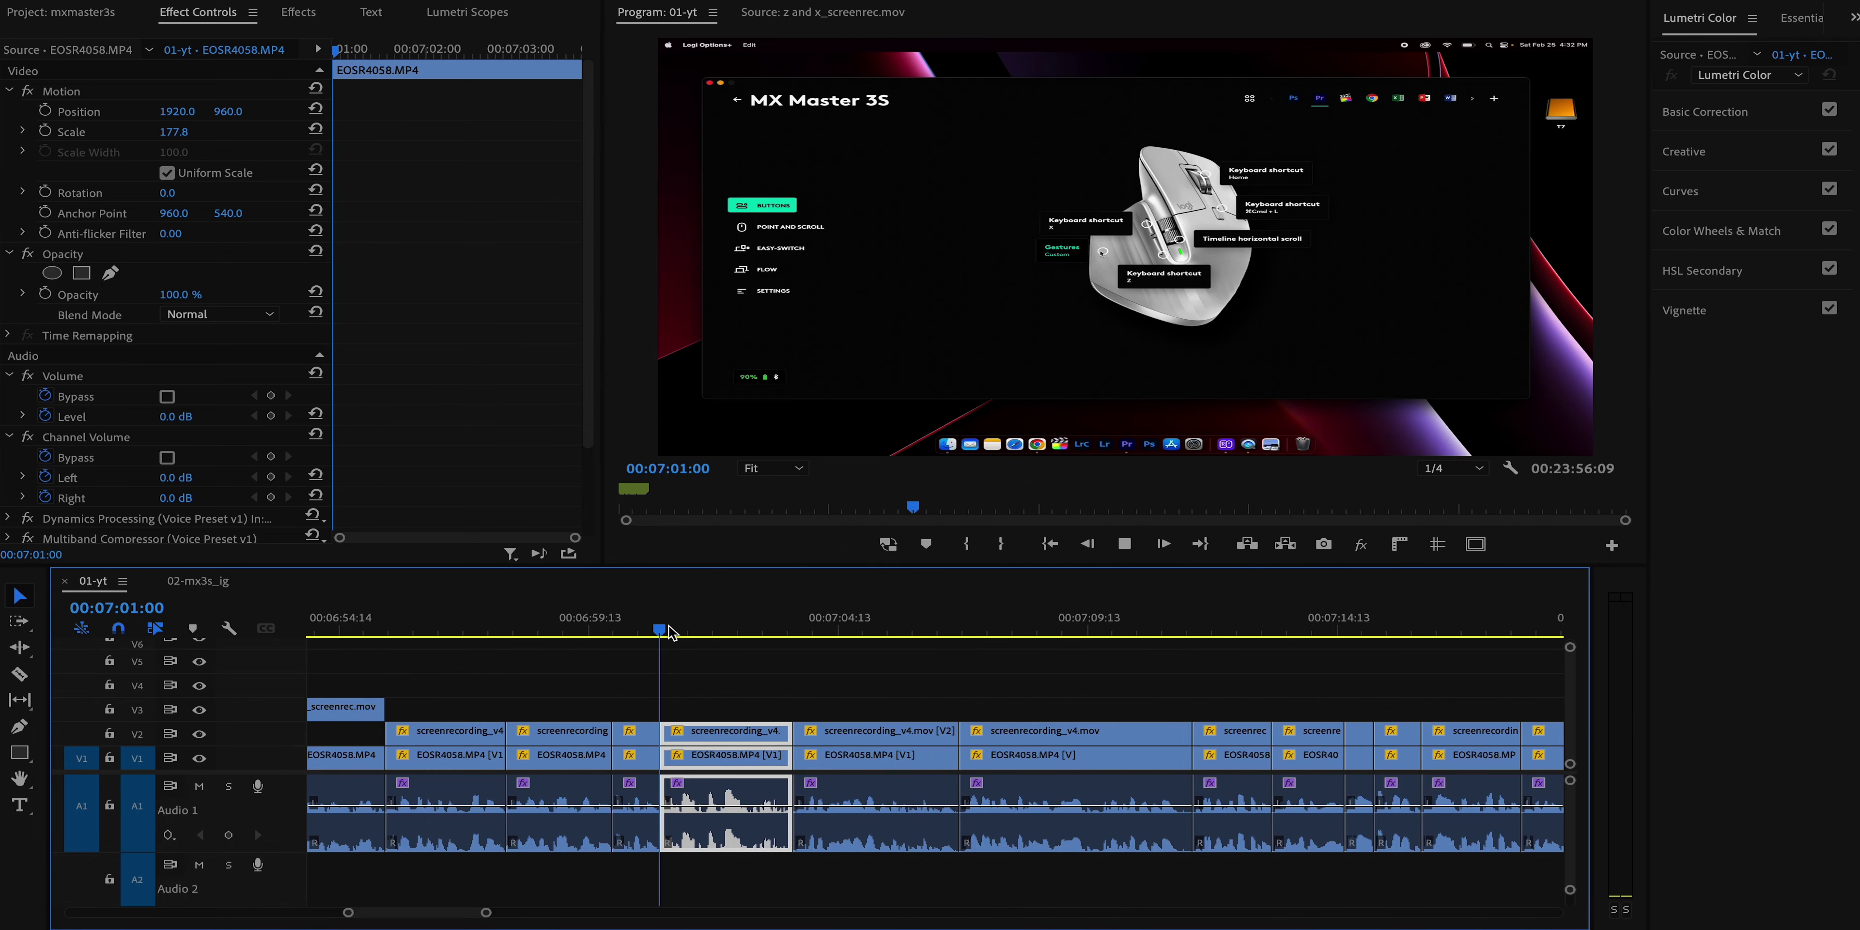
{"action": "scroll", "coordinate": [670, 633], "scroll_direction": "left", "scroll_amount": 3}
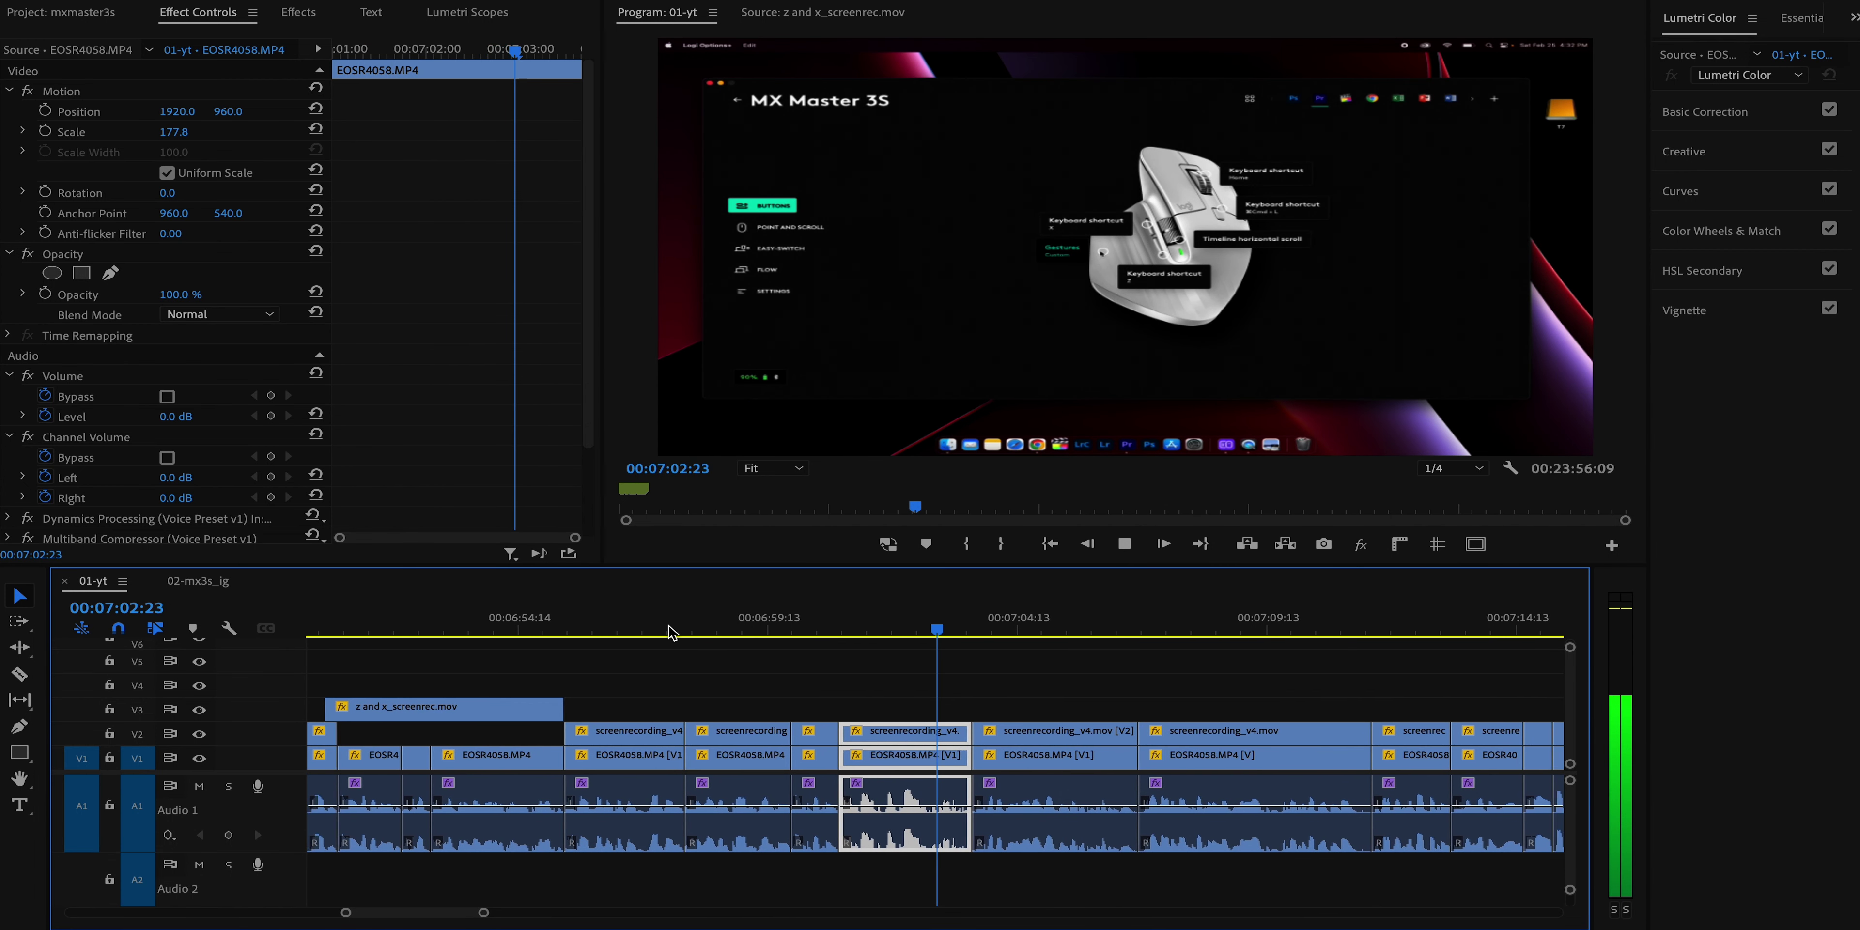
{"action": "key", "text": "space"}
{"action": "key", "text": "space"}
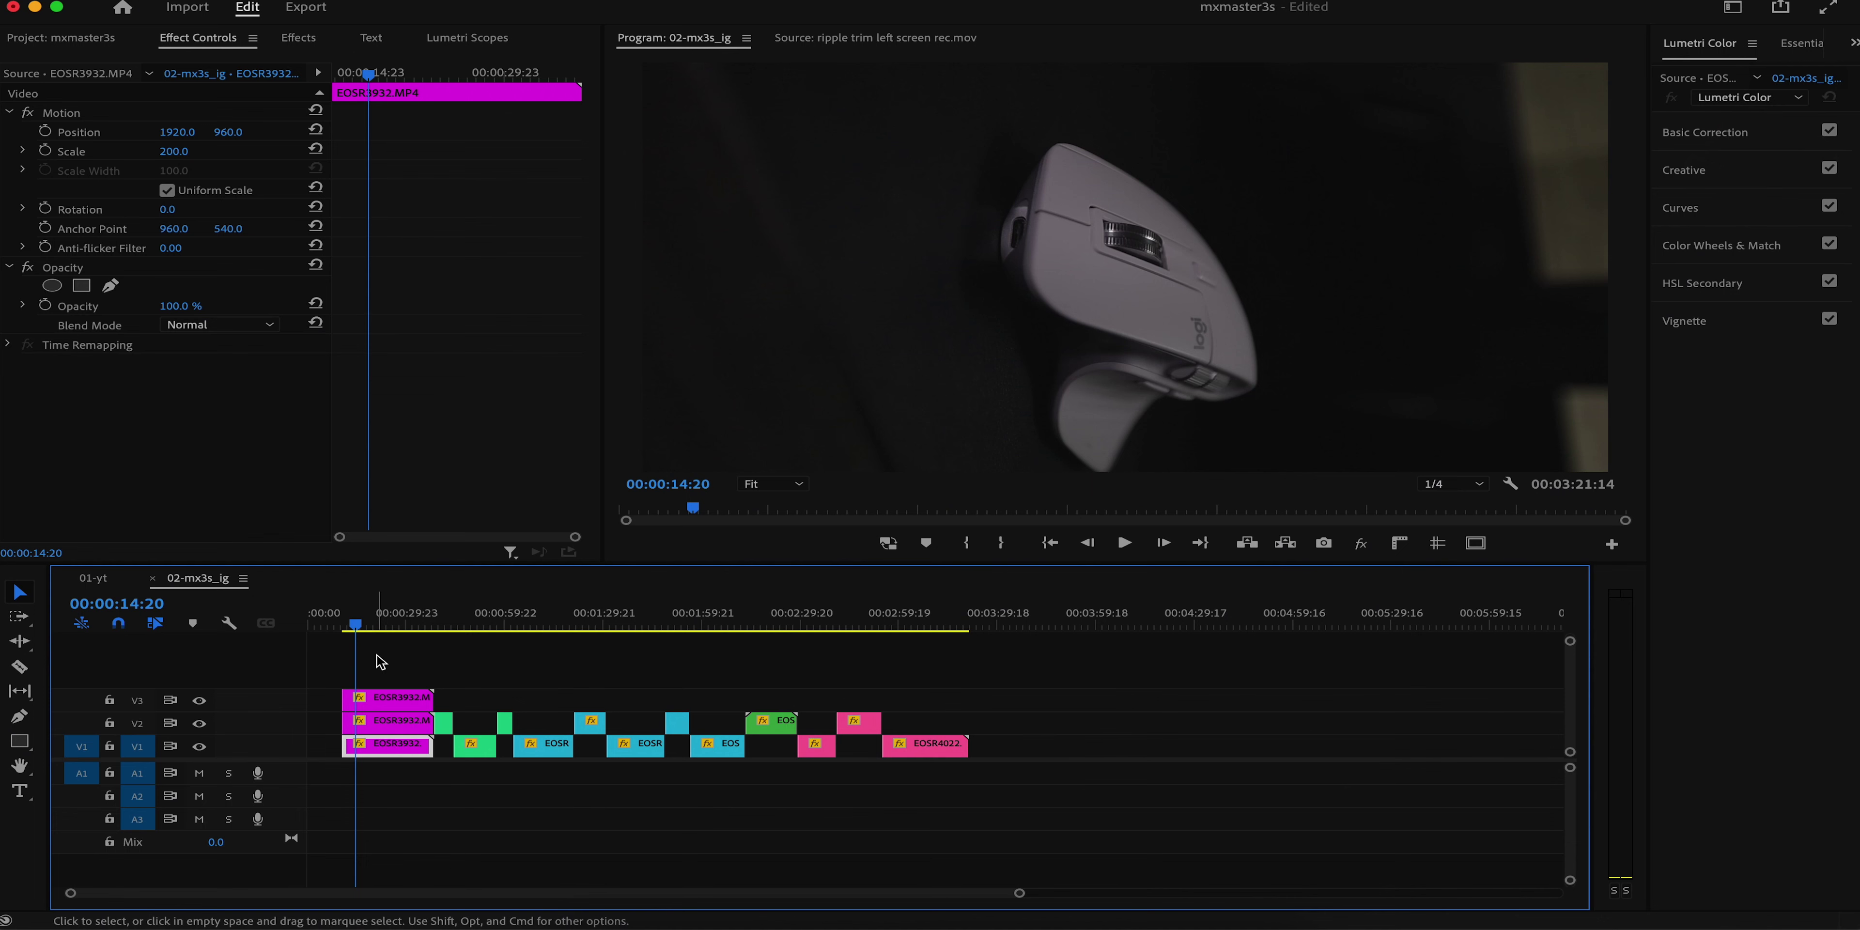
Step: Ripple trim the opening clips' heads three times at later playhead points, reaching 2:59:06
{"action": "left_click", "coordinate": [369, 620]}
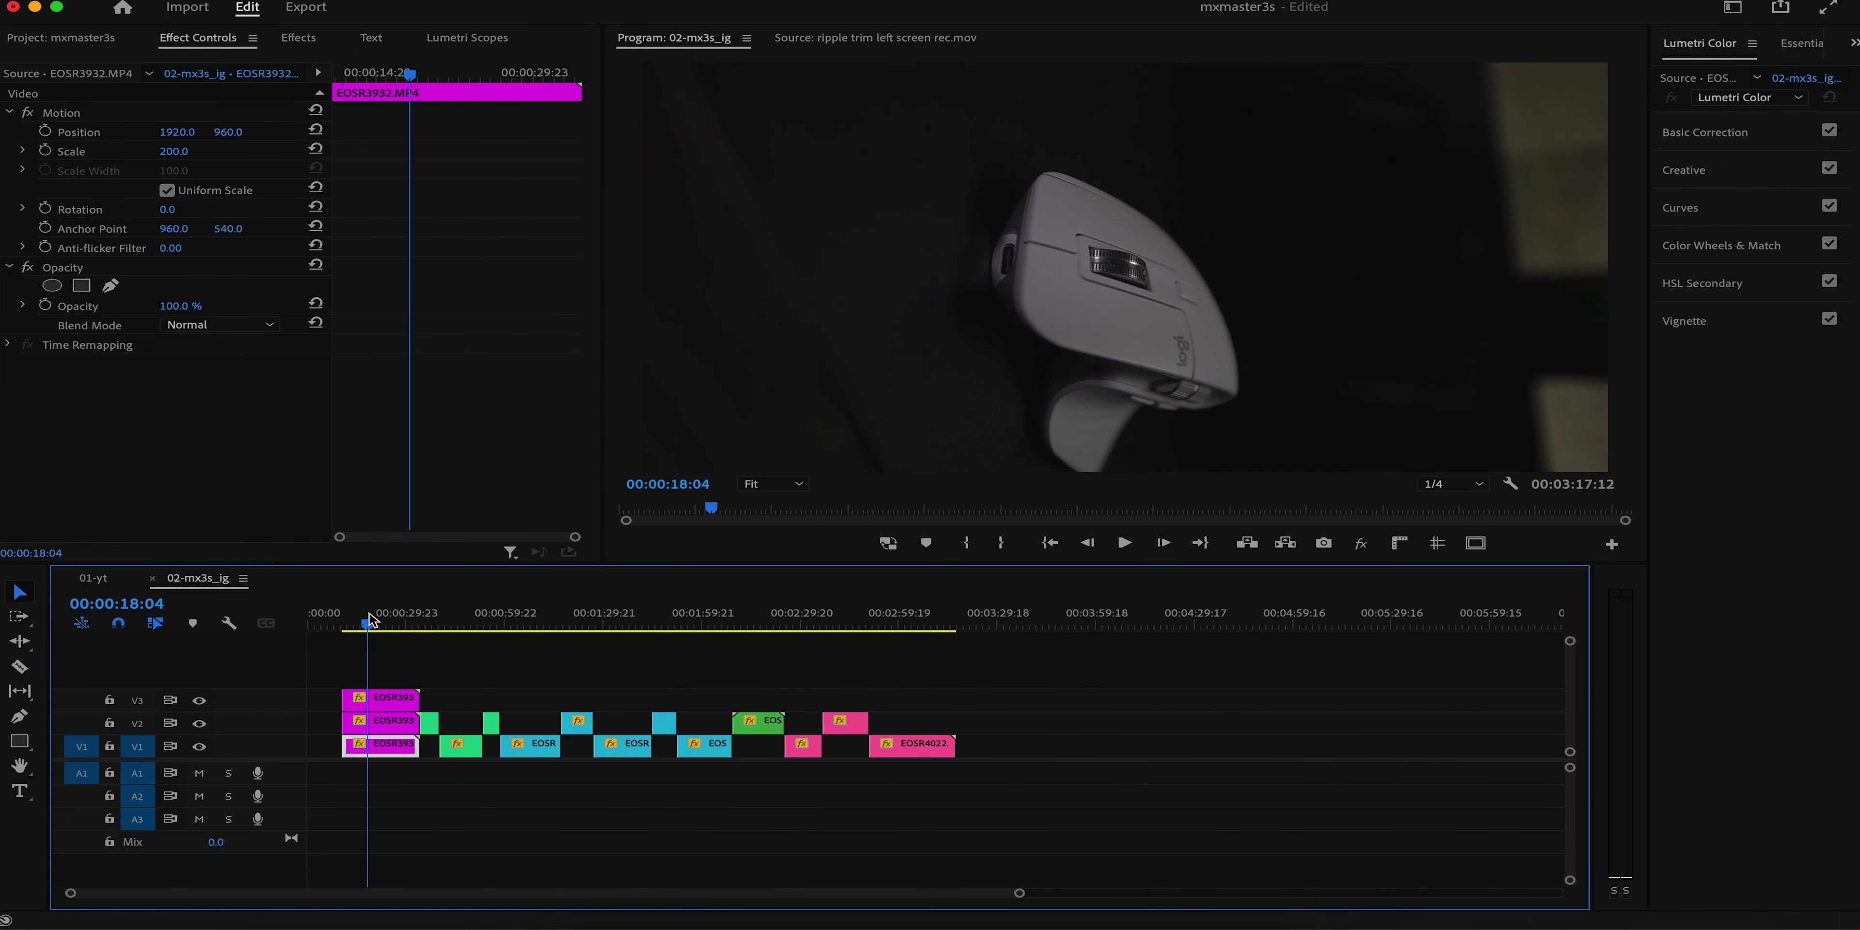
{"action": "key", "text": "q"}
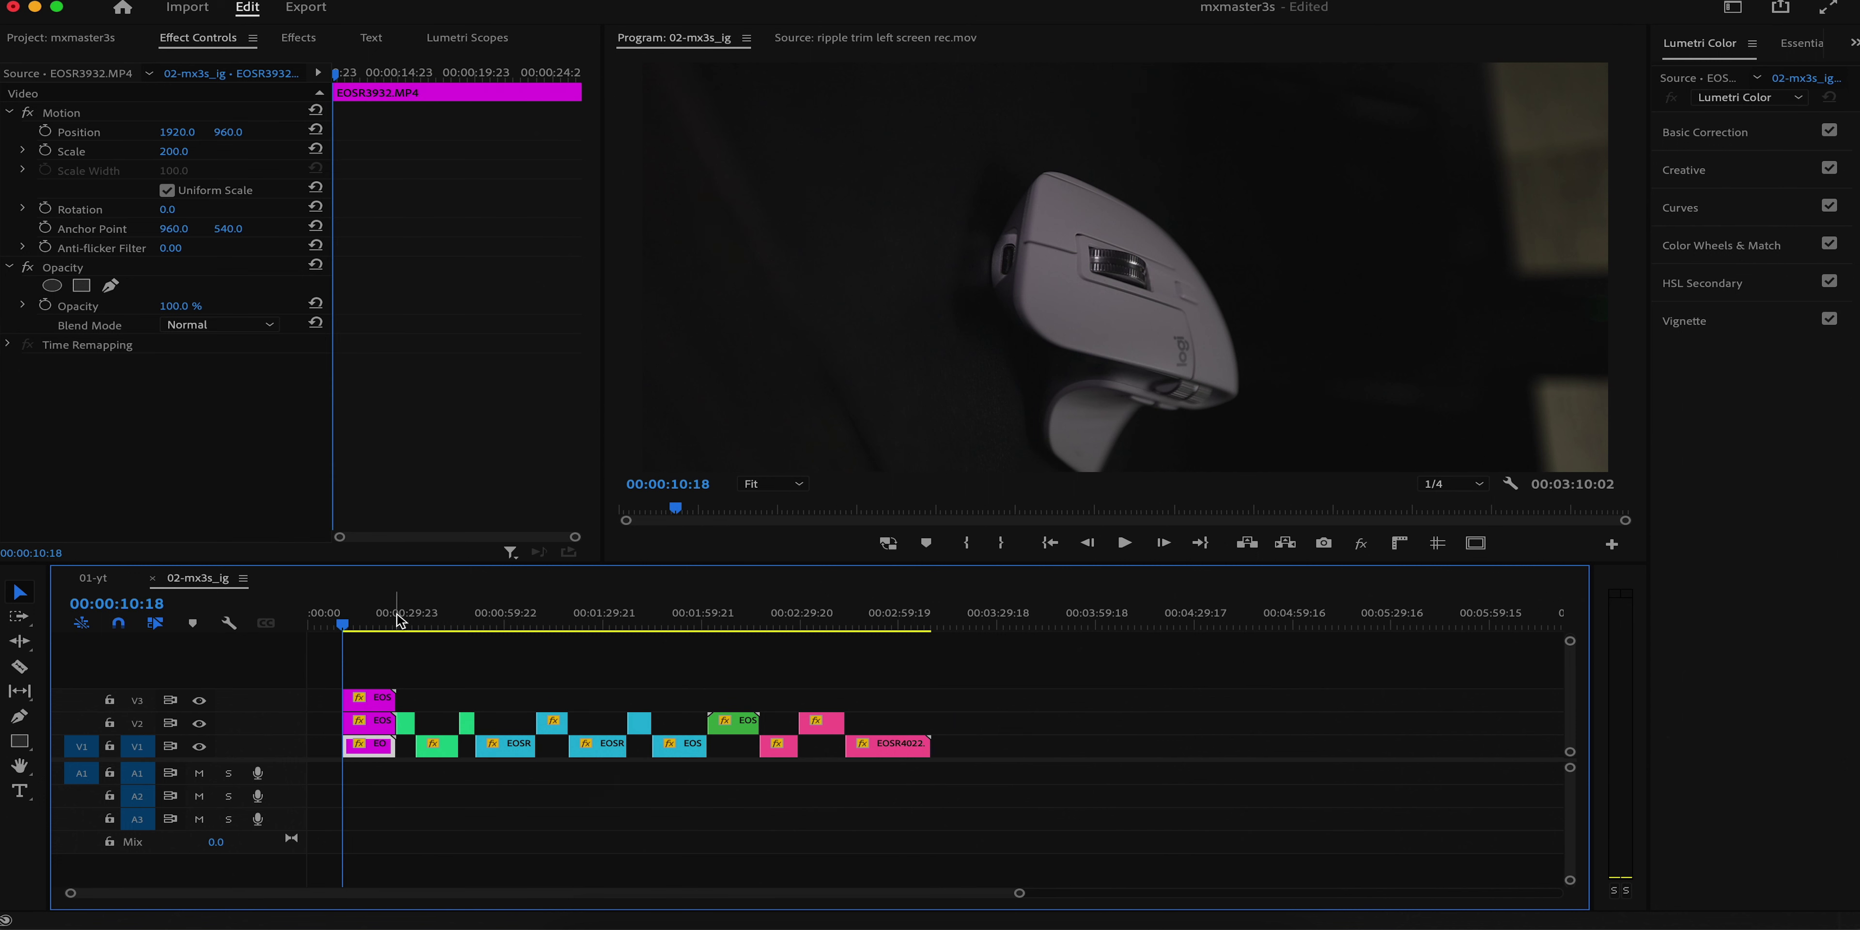
{"action": "left_click", "coordinate": [367, 624]}
{"action": "key", "text": "q"}
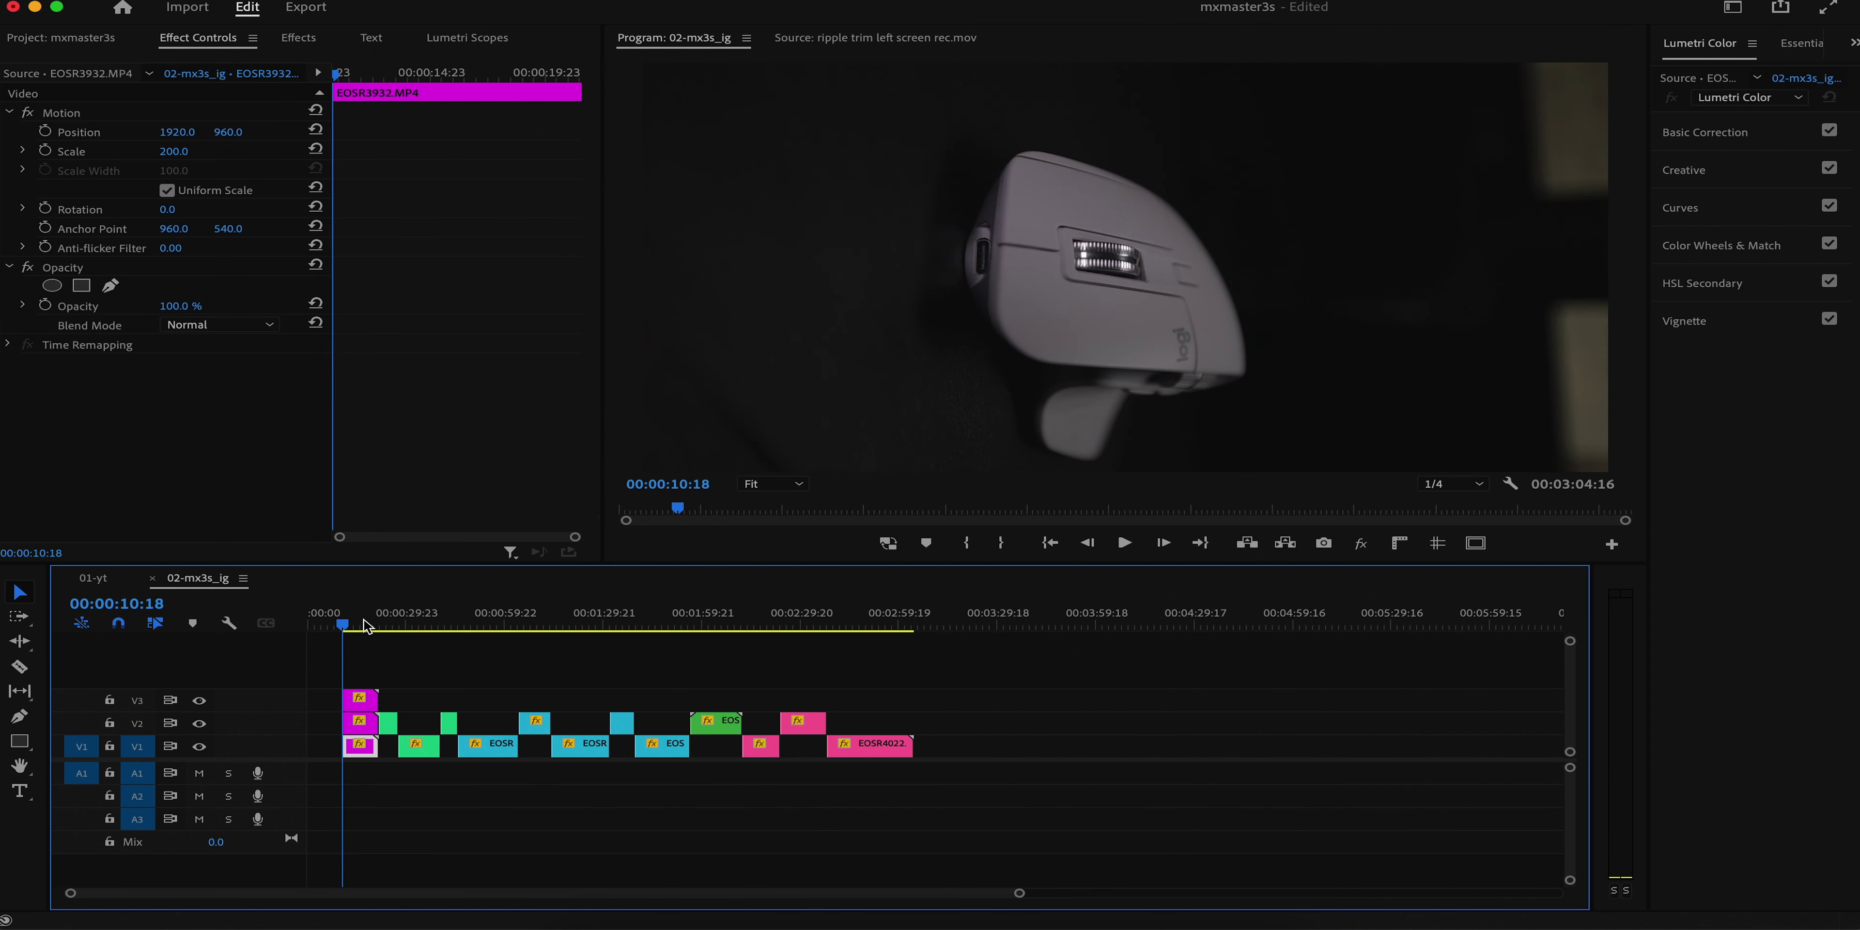
{"action": "left_click", "coordinate": [367, 624]}
{"action": "key", "text": "q"}
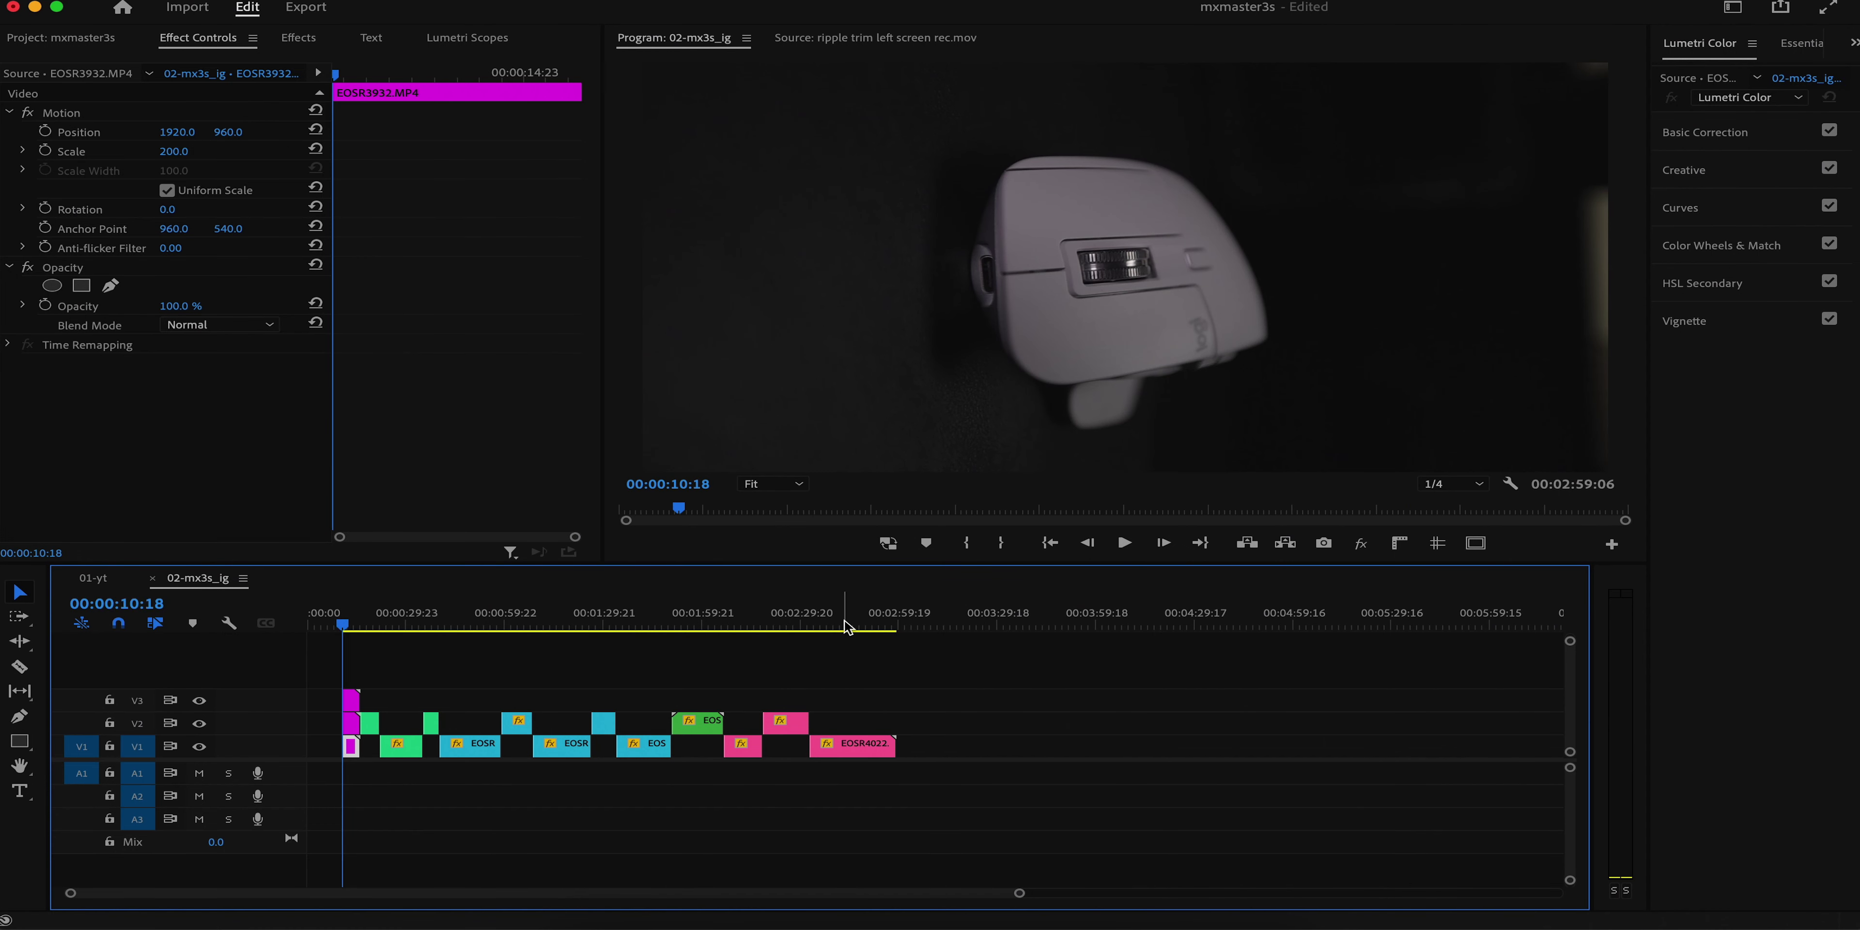
Step: Ripple trim the last V1 clip to end at 00:02:41:10, then toggle the scopes and effect panels
{"action": "left_click", "coordinate": [837, 745]}
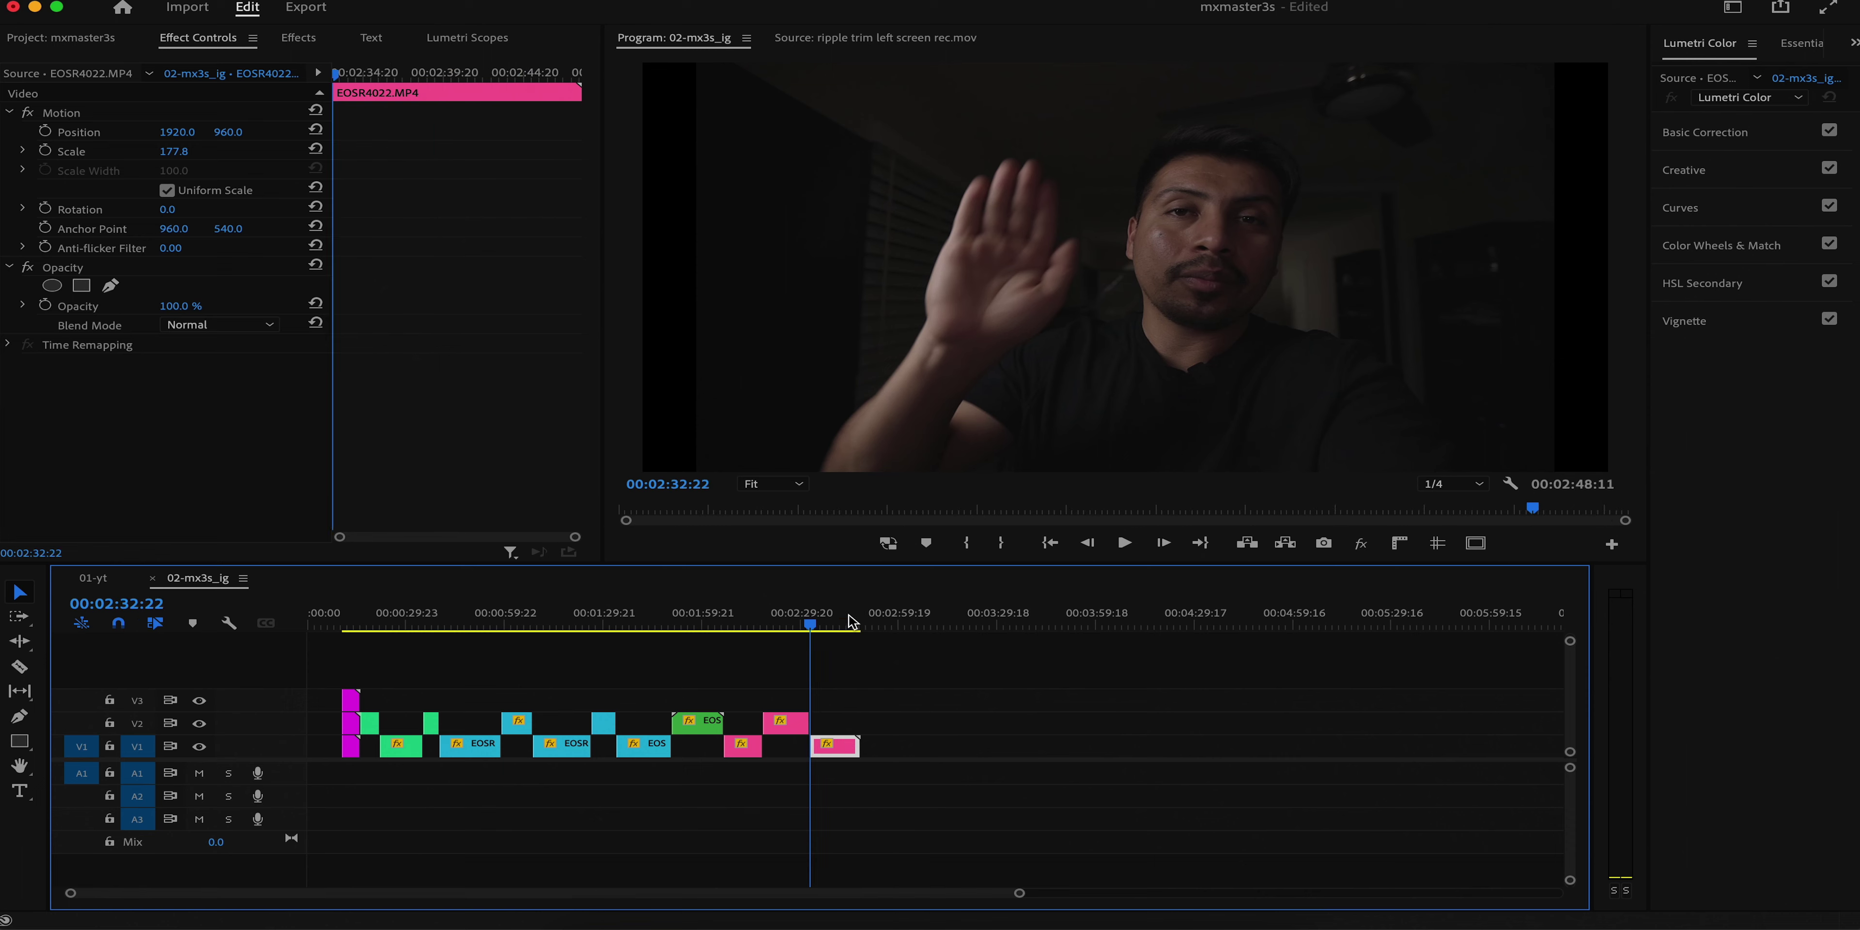
{"action": "left_click", "coordinate": [841, 621]}
{"action": "key", "text": "w"}
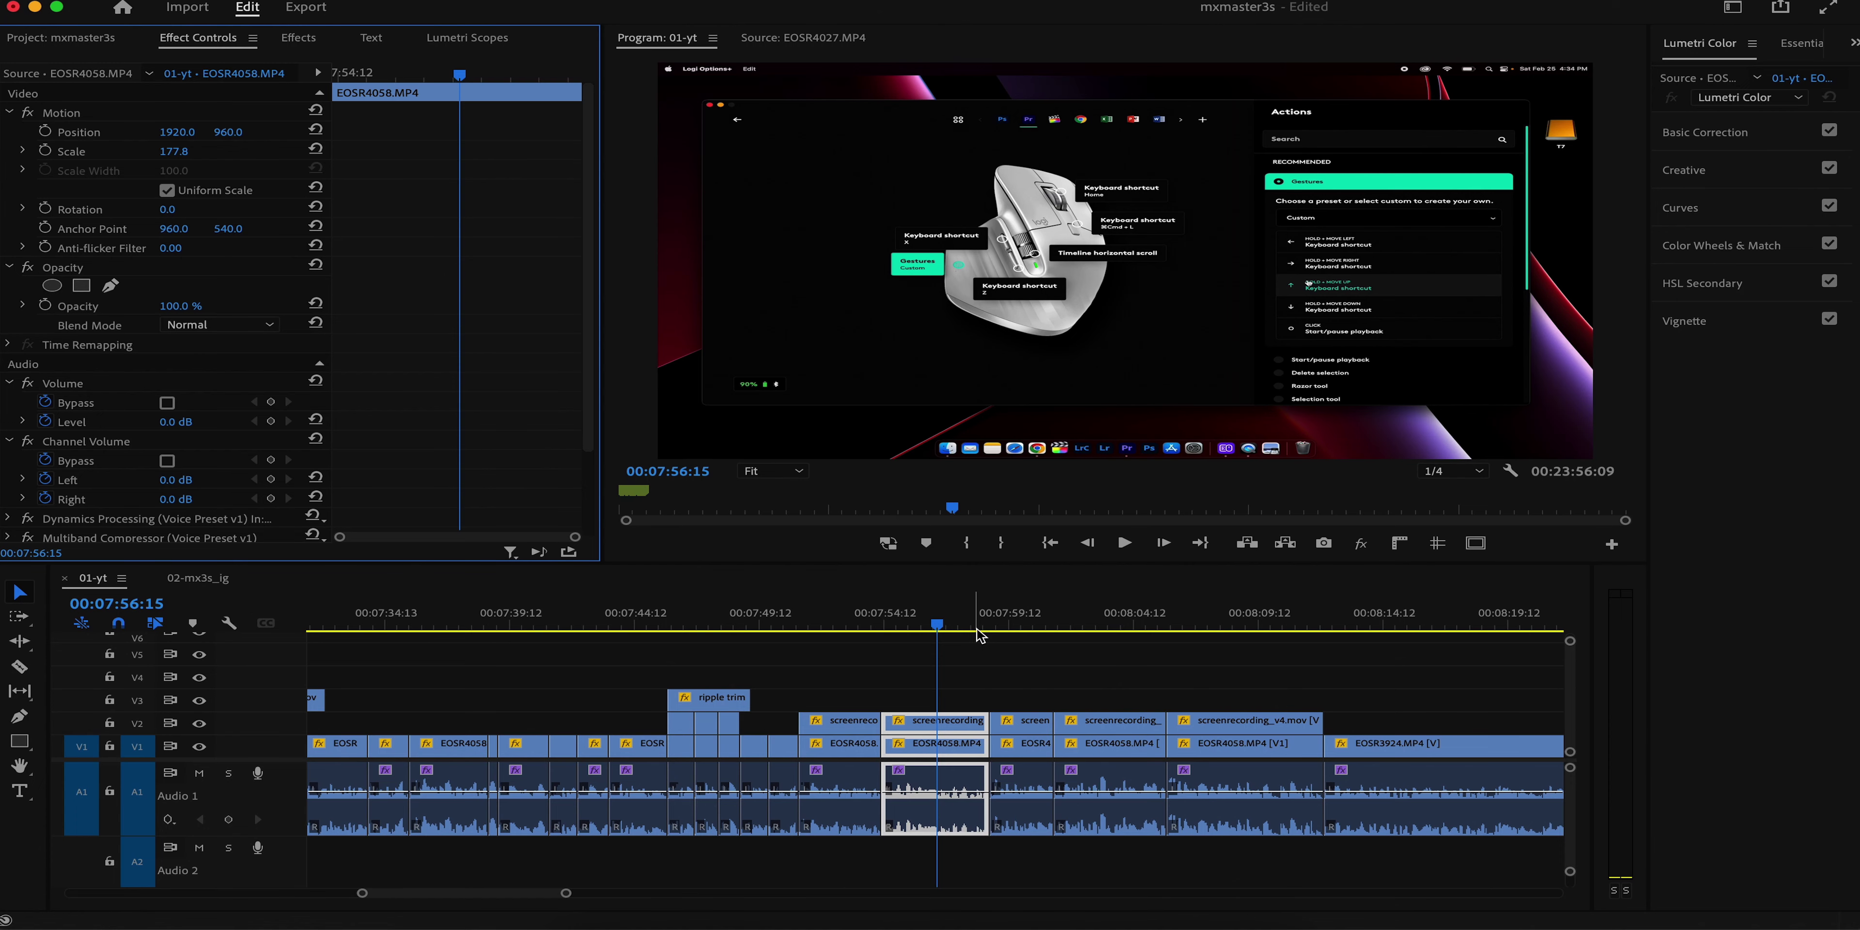
{"action": "key", "text": "shift+9"}
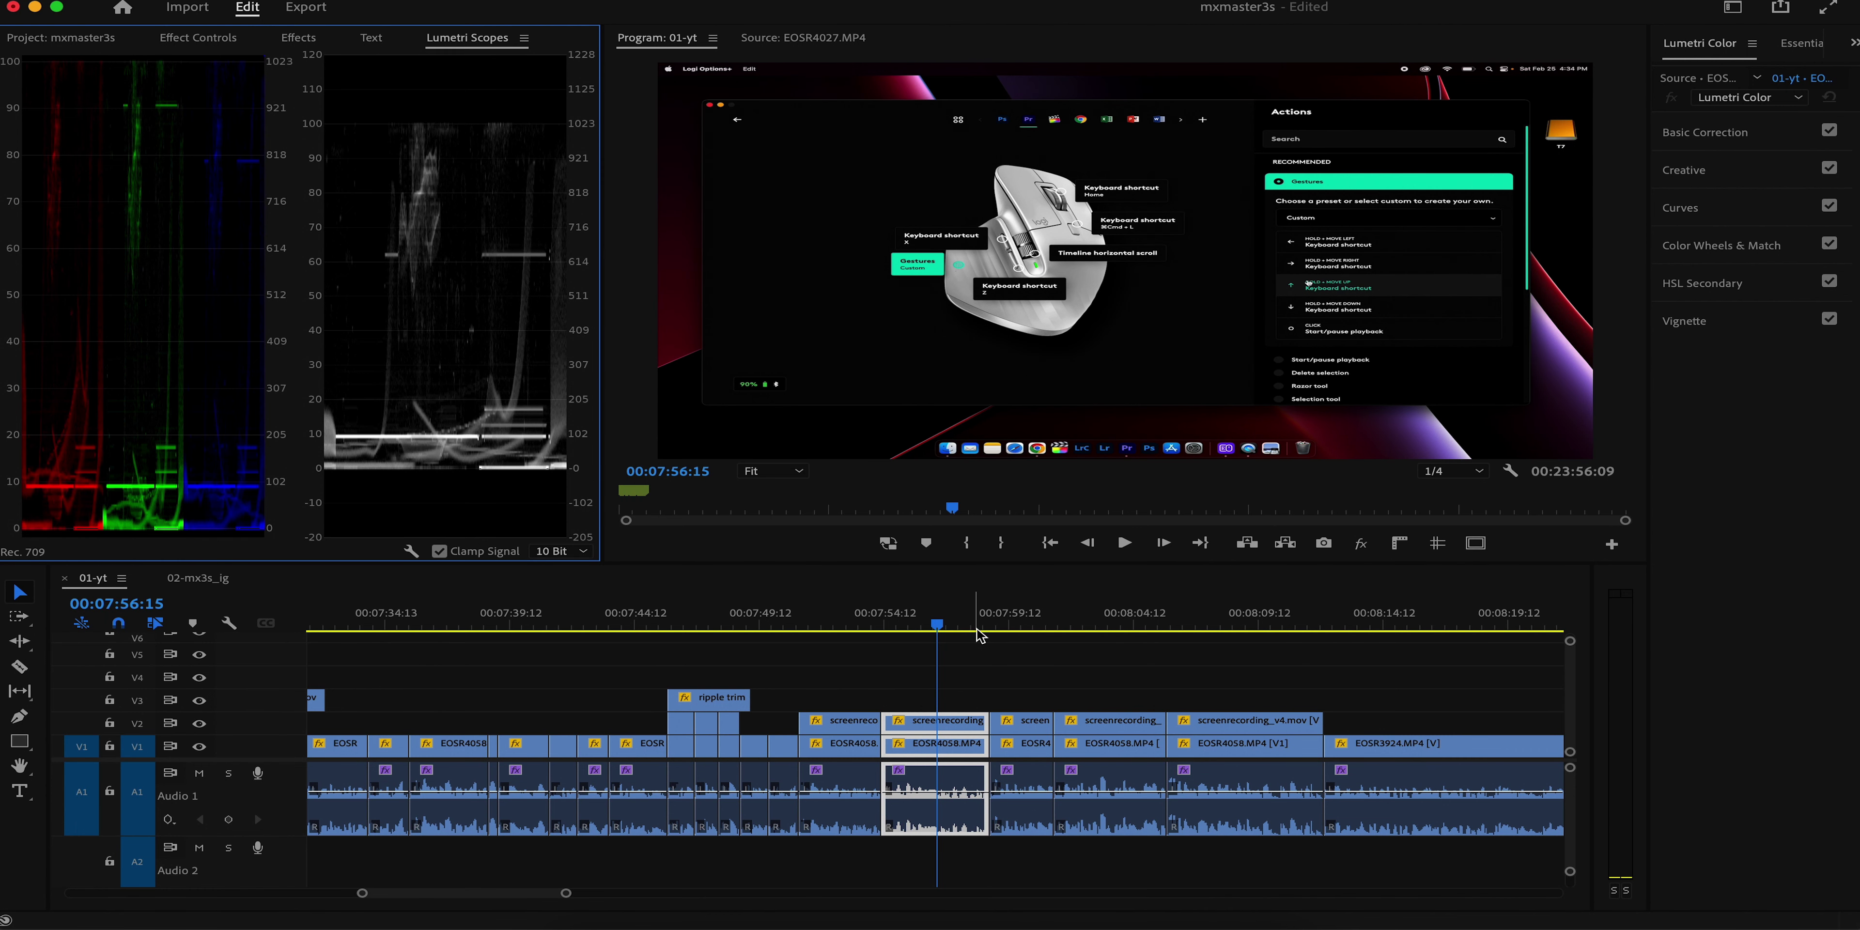
{"action": "key", "text": "shift+5"}
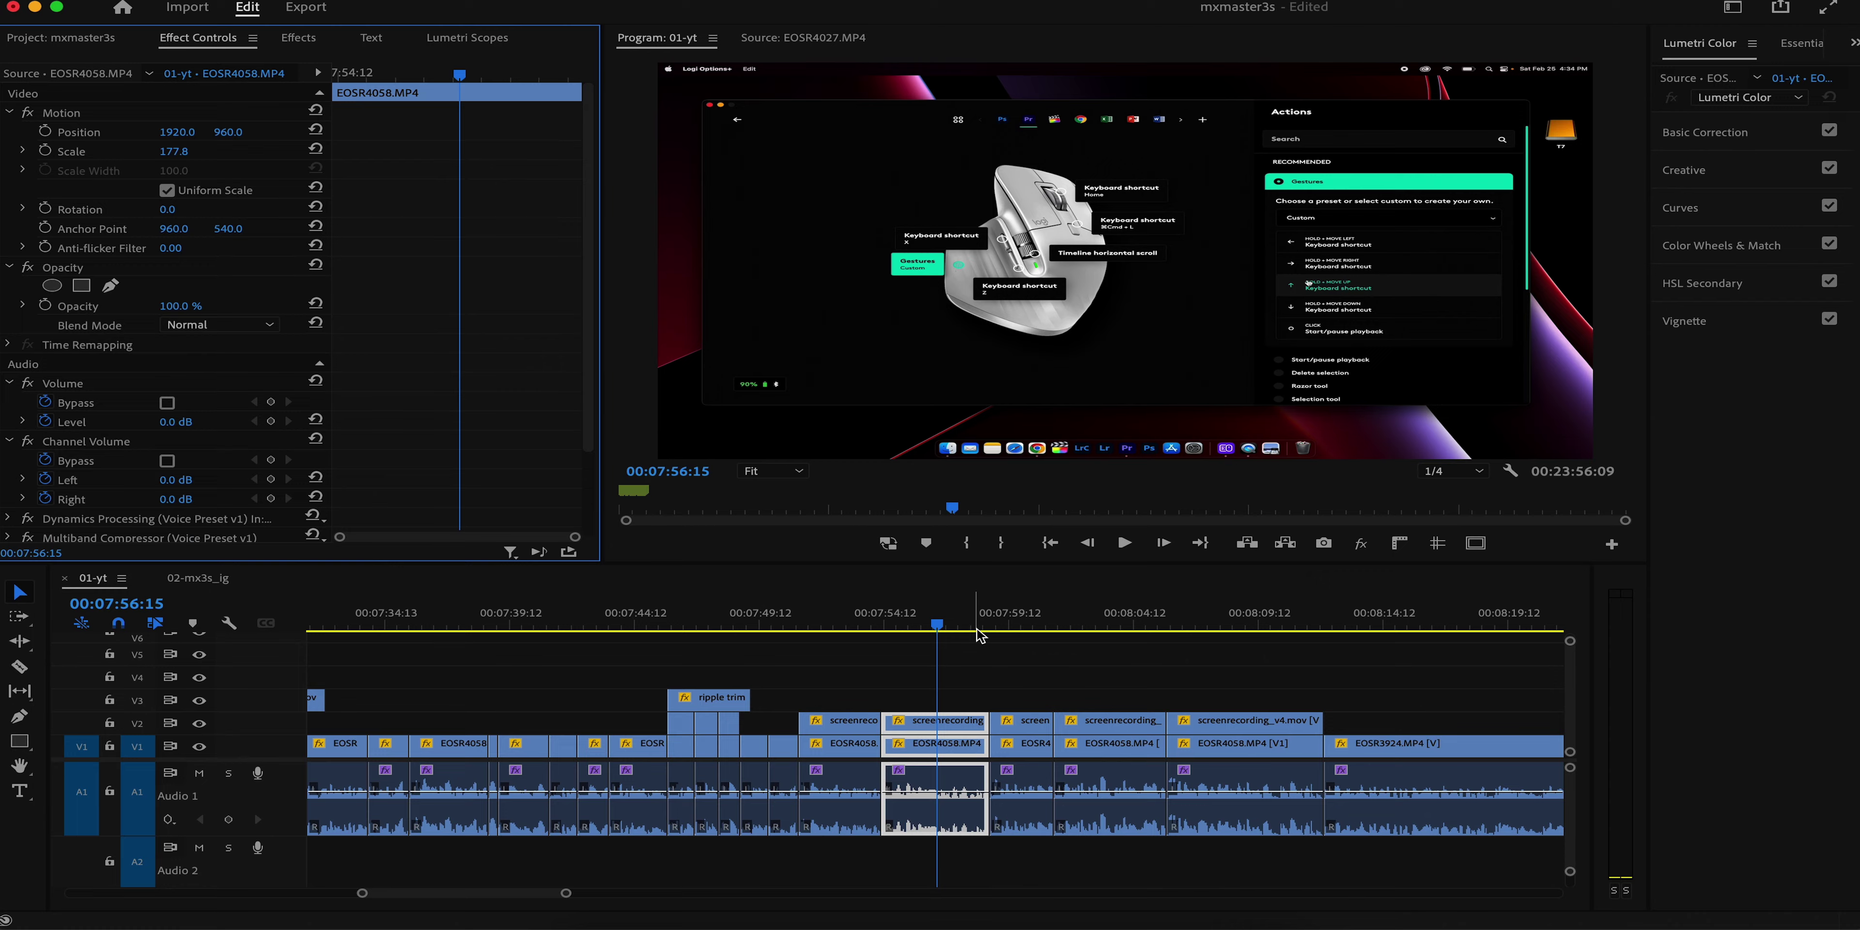